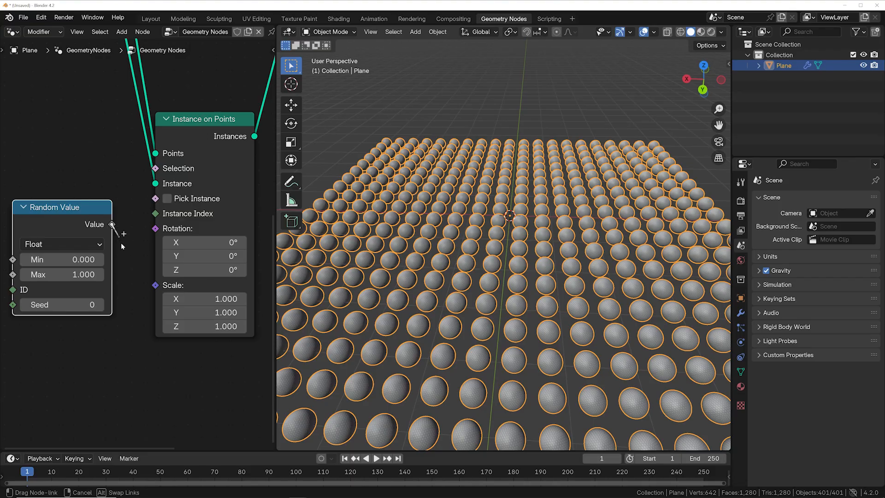
Link the Random Value node's Value output to the Scale input of the Instance on Points node.
left_click_drag(155, 285, 156, 285)
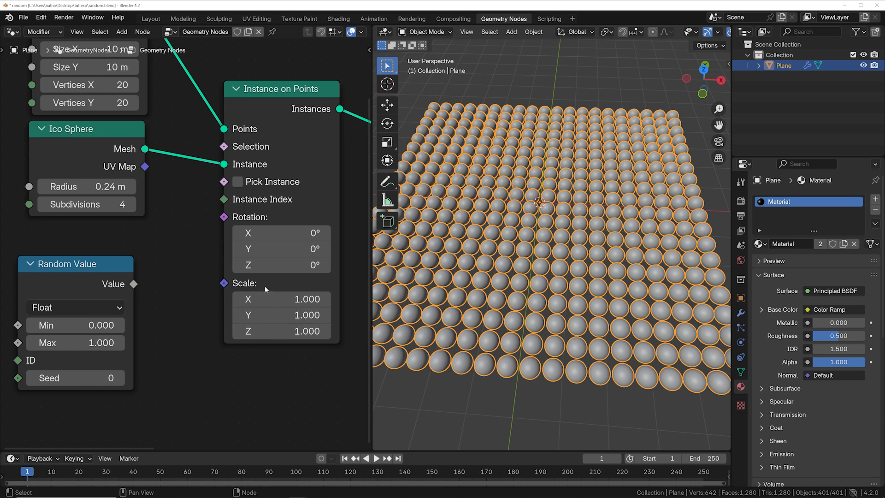
left_click_drag(279, 298, 260, 300)
key("ctrl+z")
left_click_drag(115, 283, 155, 277)
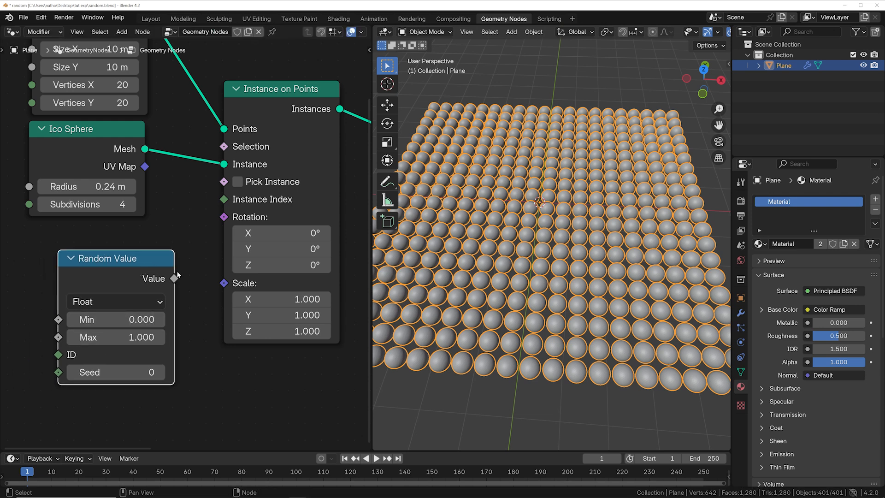
left_click_drag(175, 279, 224, 285)
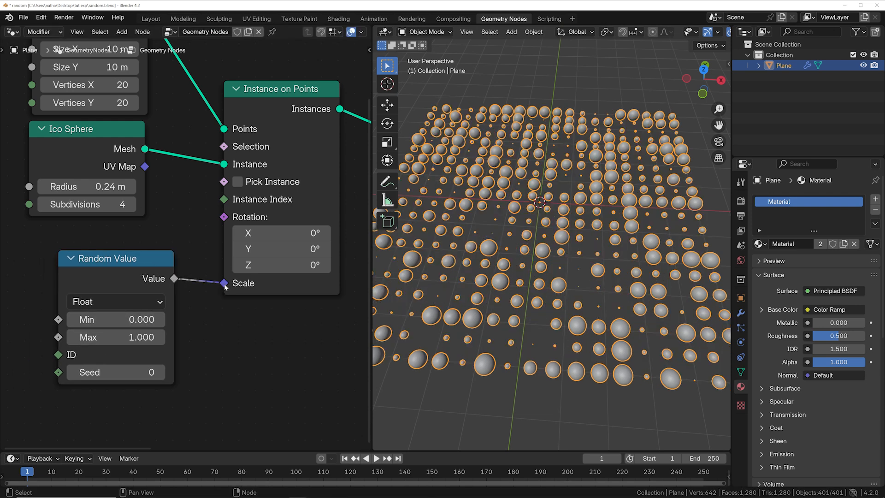
middle_click_drag(557, 247, 562, 269)
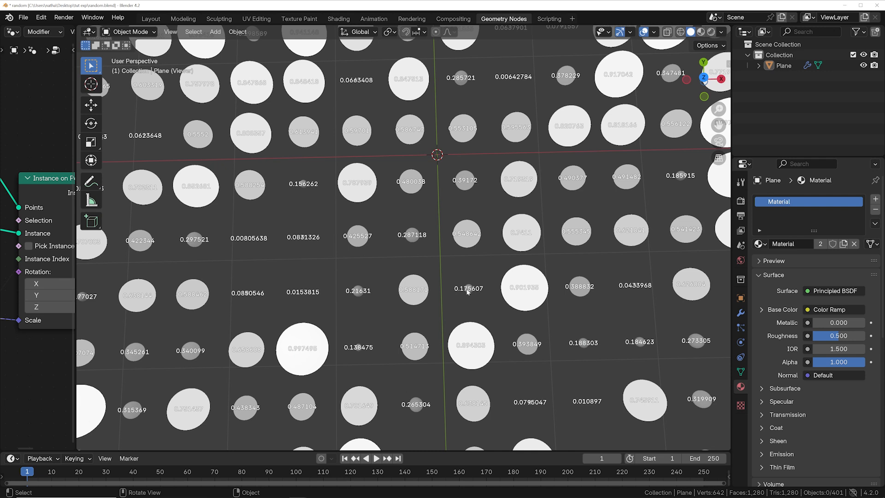
Move the Noise Texture node beneath the Cylinder node and set the Combine XYZ node's X value to 0.
left_click_drag(81, 199, 134, 225)
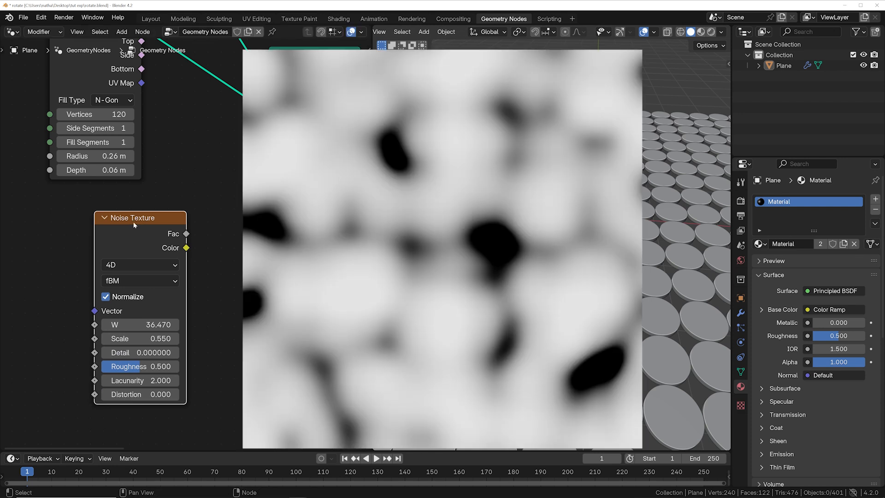
mouse_move(315, 258)
left_mouse_down()
mouse_move(333, 259)
mouse_move(308, 259)
left_mouse_up()
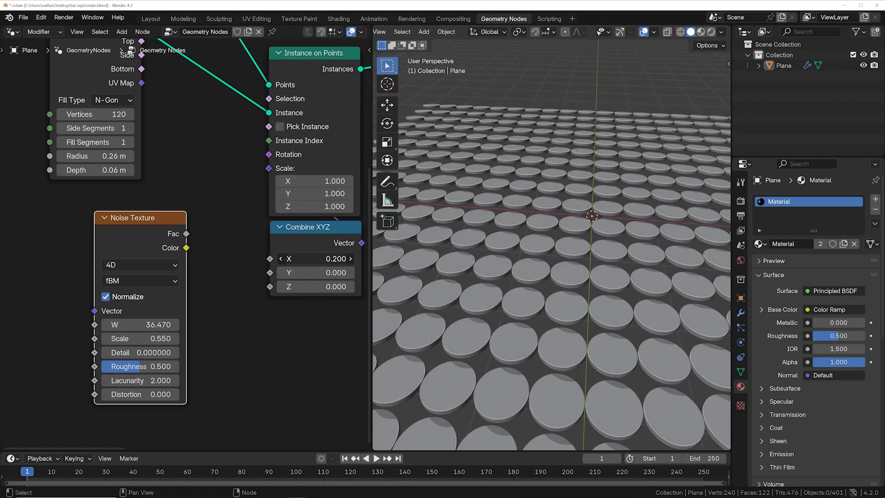
left_click(316, 259)
type("0")
key("Return")
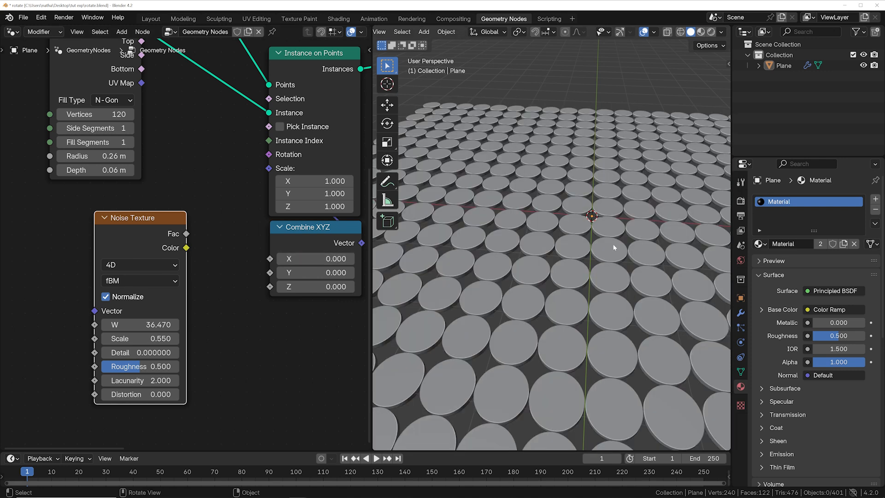
Try an X value of 1 in the Combine XYZ node and undo it.
left_click(318, 259)
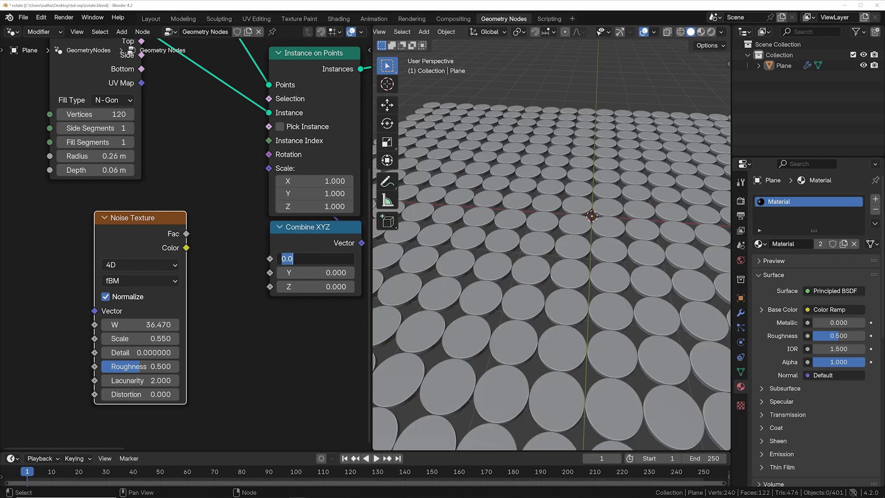
type("1")
key("Return")
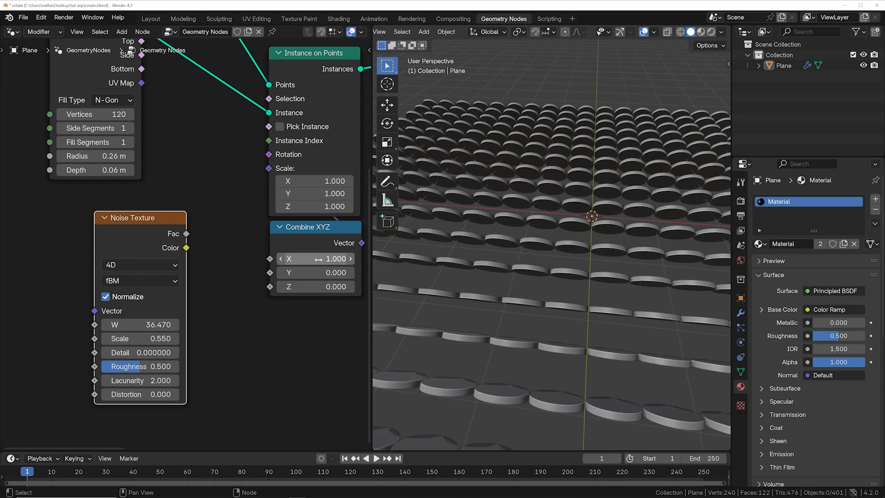
key("ctrl+z")
Link the Noise Texture's Fac output to the Combine XYZ X input and set the noise Scale to 0.5.
mouse_move(146, 230)
left_mouse_down()
mouse_move(122, 238)
mouse_move(137, 234)
left_mouse_up()
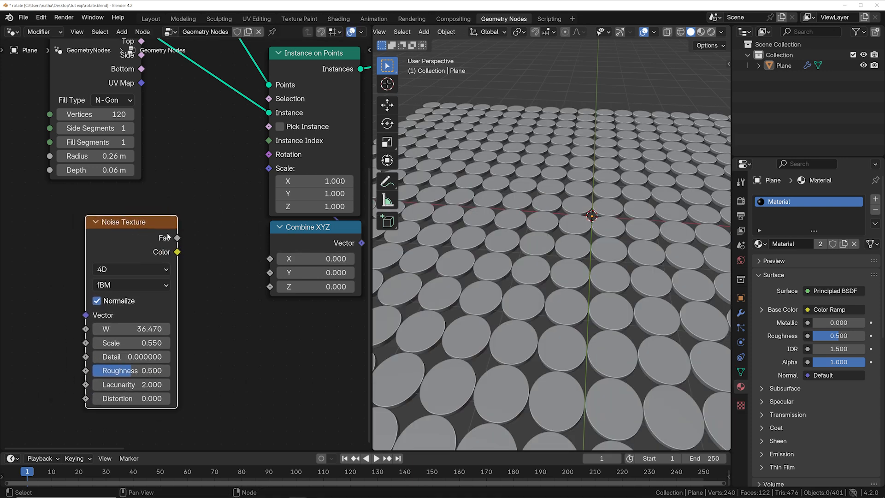
left_click_drag(177, 238, 275, 258)
middle_click_drag(536, 251, 532, 209)
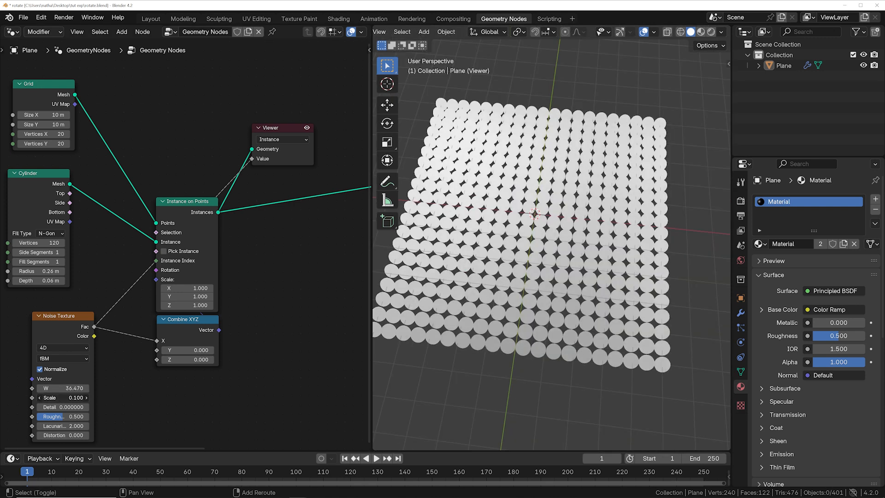
left_click_drag(70, 397, 86, 397, "shift")
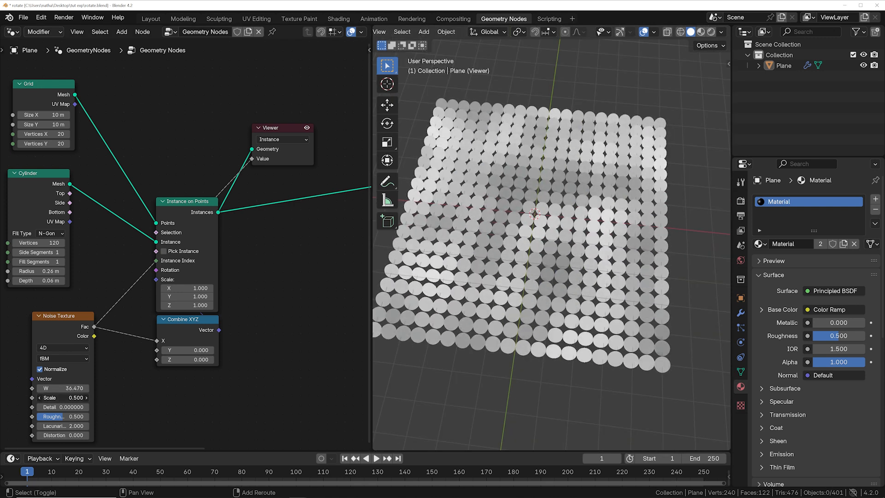
scroll(586, 247, "up", 6)
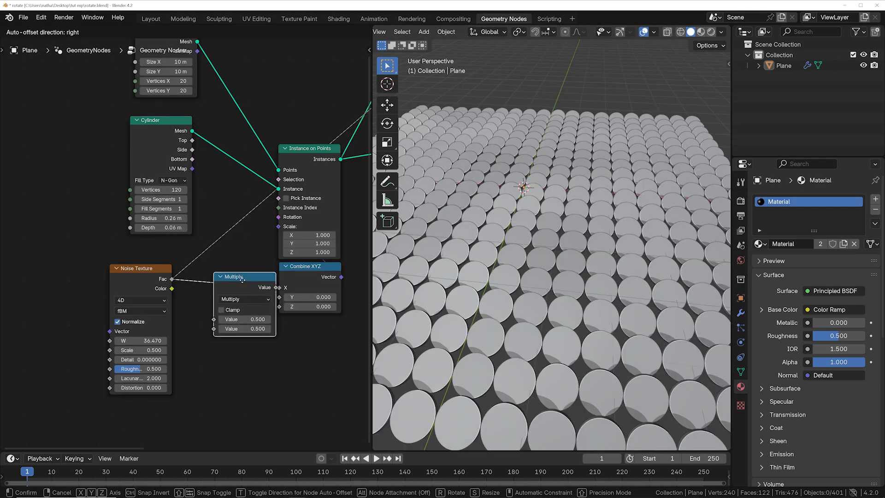
Insert a Multiply node with a value of 11.02 between Noise Texture and Combine XYZ, and shift the noise W value.
left_click(246, 310)
mouse_move(244, 322)
left_mouse_down("shift")
mouse_move(337, 322)
mouse_move(238, 322)
left_mouse_up("shift")
middle_click_drag(513, 279, 459, 318)
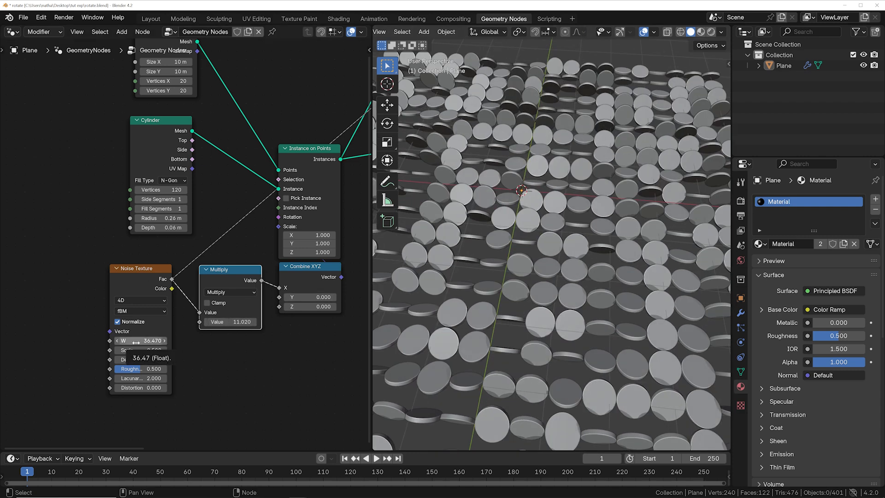
left_click_drag(136, 343, 175, 342)
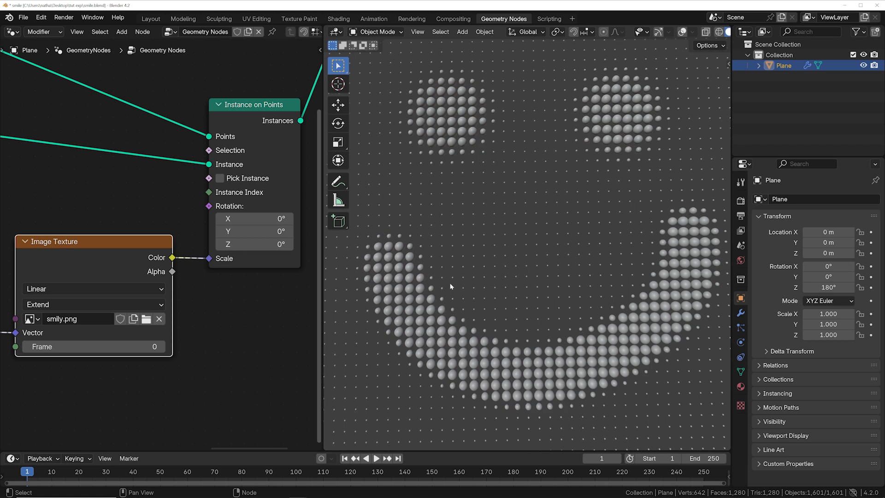
Increase the value of the Add node that feeds the clamped Multiply node to shift the twisted instances along the row.
scroll(592, 296, "down", 2)
middle_click_drag(649, 321, 546, 321)
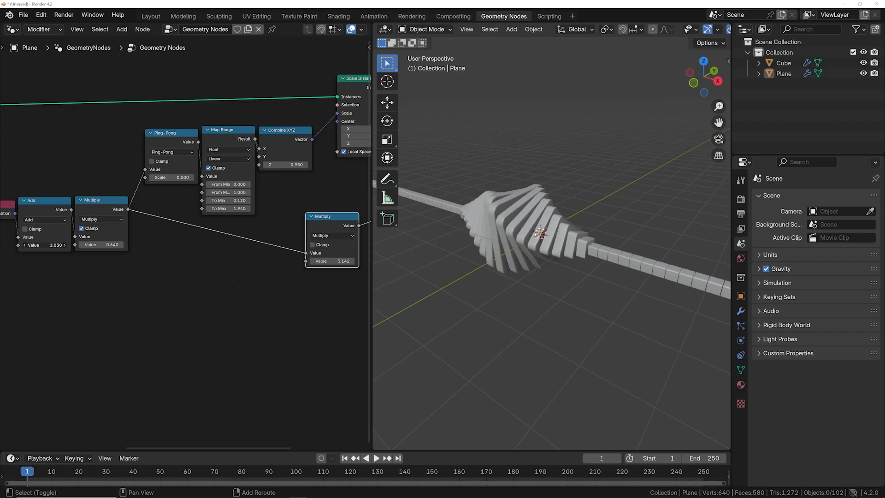
left_click_drag(44, 245, 95, 245)
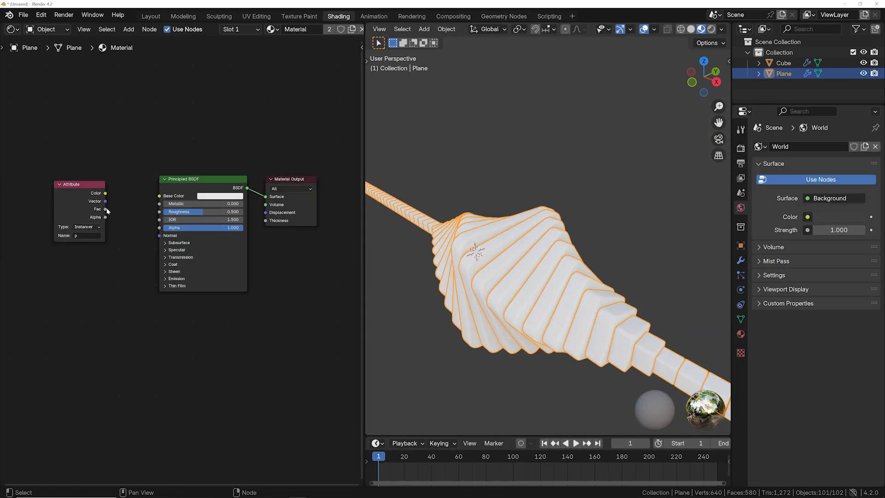
Link the Attribute node's Fac output to the Principled BSDF Base Color, and slide the Color Ramp's white stop toward the black stop.
mouse_move(105, 208)
left_mouse_down()
mouse_move(171, 197)
mouse_move(159, 196)
left_mouse_up()
middle_click_drag(562, 258, 582, 258)
left_click(581, 167)
middle_click_drag(581, 167, 624, 245)
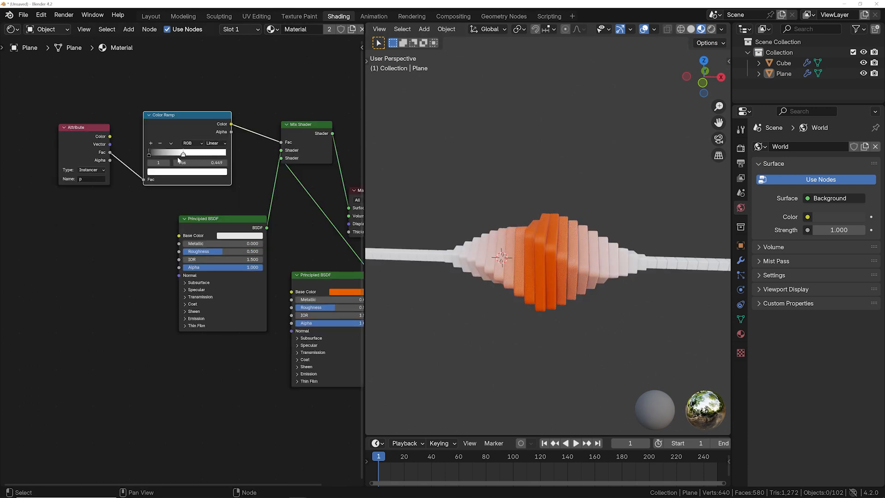
left_click_drag(172, 157, 154, 156)
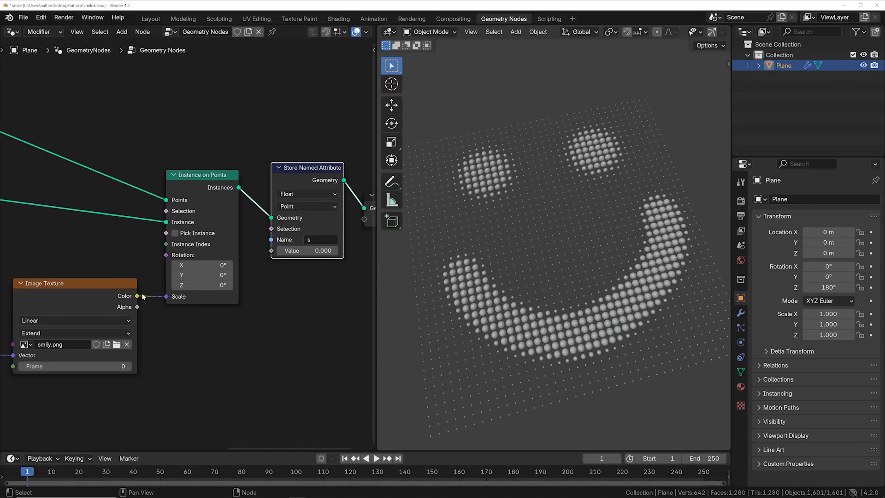
Set the Store Named Attribute domain to Instance and link the Image Texture's Color output to its Value input.
left_click(308, 206)
left_click(294, 287)
scroll(299, 285, "up", 1)
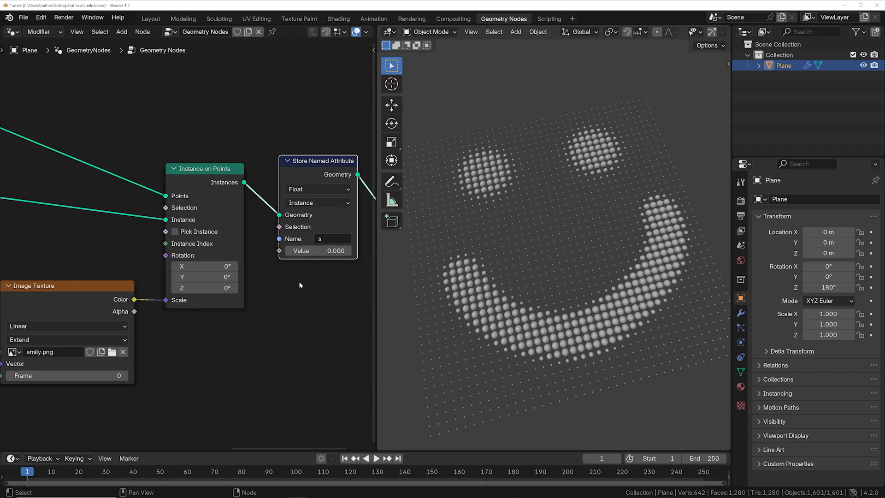
left_click_drag(134, 300, 209, 268)
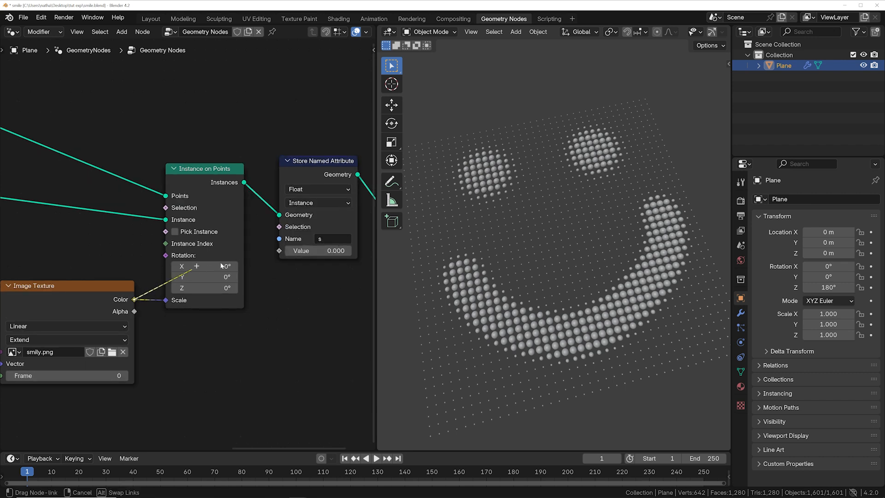
left_click_drag(287, 250, 279, 251)
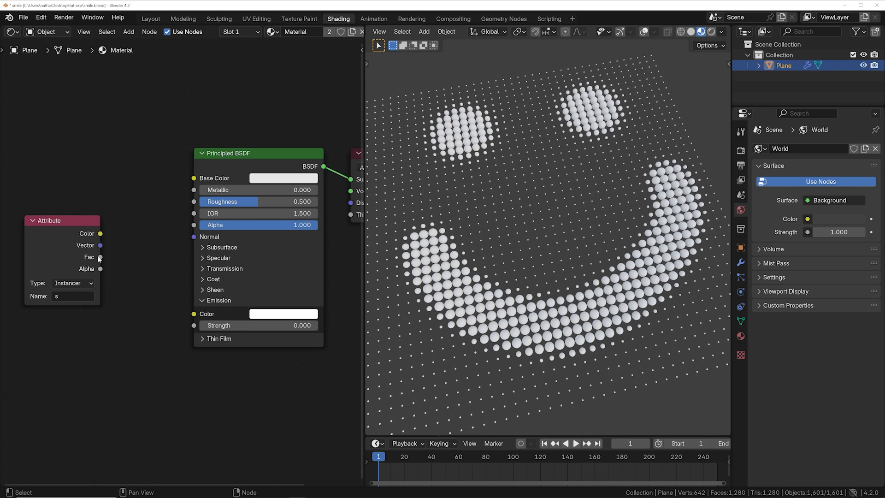
Link the Attribute node's Fac output to the Principled BSDF emission Color and raise the emission Strength.
left_click_drag(99, 257, 193, 313)
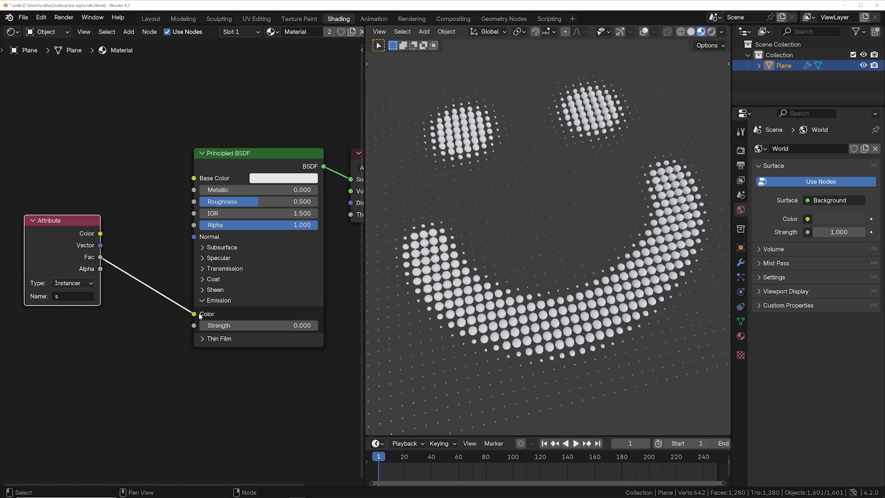
mouse_move(286, 325)
left_mouse_down()
mouse_move(308, 326)
mouse_move(276, 325)
mouse_move(297, 322)
left_mouse_up()
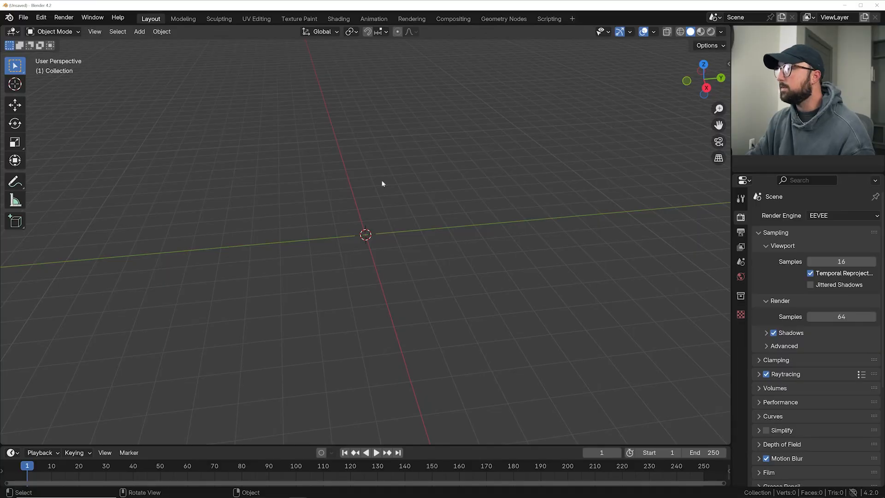
Add a cube and, in Edit Mode, stretch its mesh along Z to about three times its height.
key("shift+a")
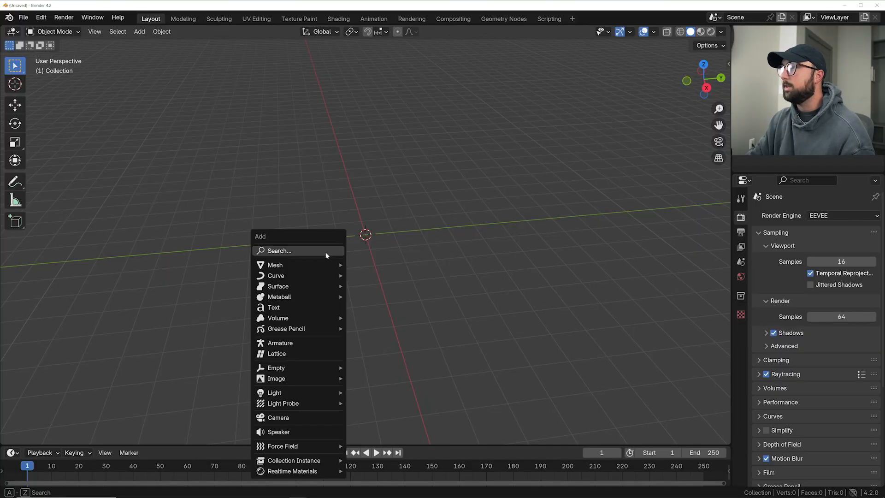
mouse_move(319, 264)
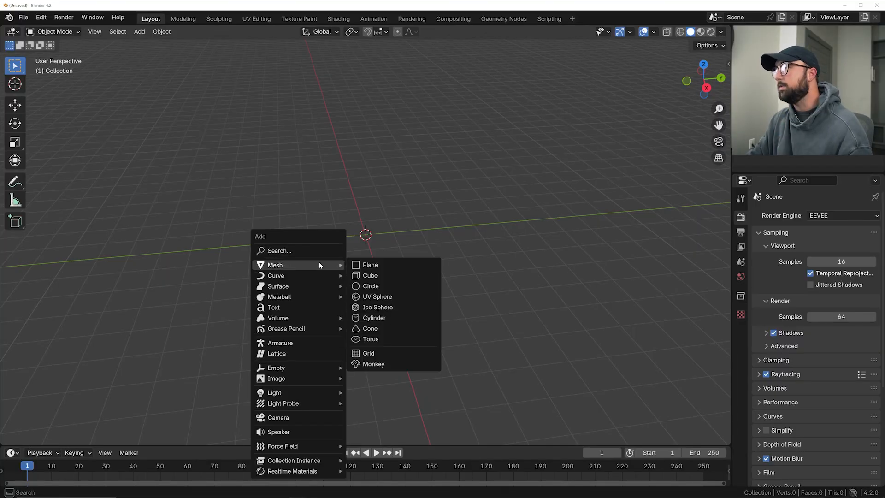
left_click(369, 276)
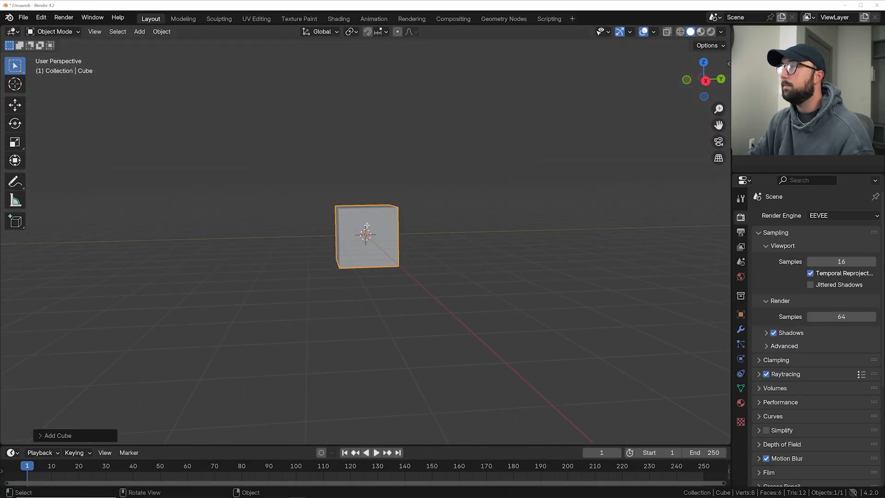
key("Tab")
left_click(15, 141)
left_click_drag(365, 194, 374, 95)
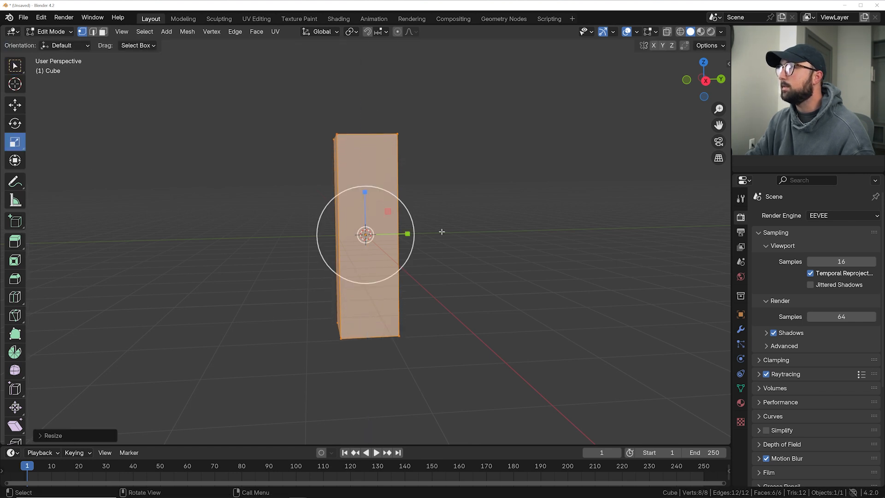
Add a horizontal loop cut around the middle of the block and move it up along Z.
left_click(15, 296)
left_click(342, 240)
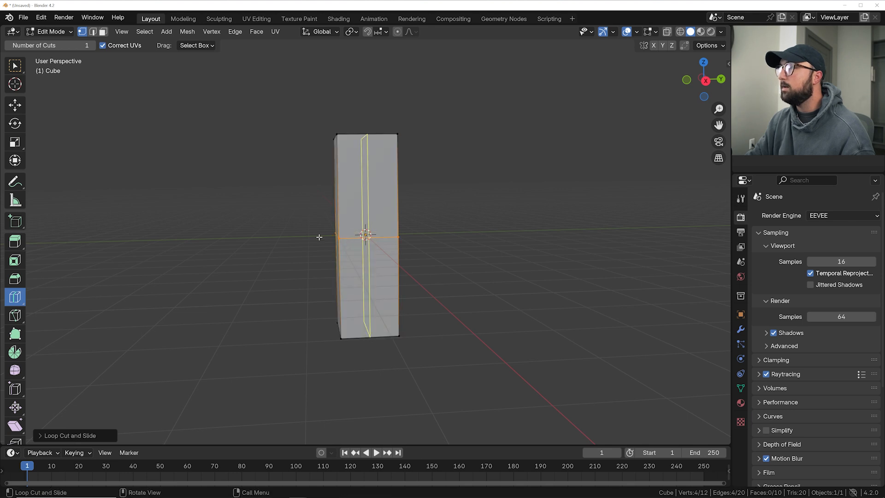
left_click(17, 105)
left_click_drag(359, 195, 374, 137)
Lower one top edge of the block along Z to slope its top face, and return to Object Mode.
middle_click_drag(417, 257, 406, 239)
key("2")
left_click(396, 140)
left_click_drag(393, 93, 397, 125)
key("Tab")
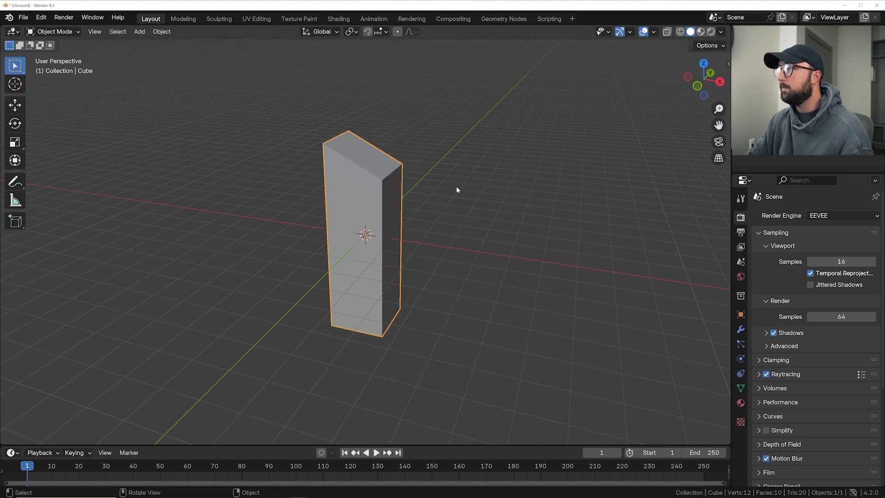
Apply the object transform to the sloped block.
key("ctrl+a")
left_click(454, 206)
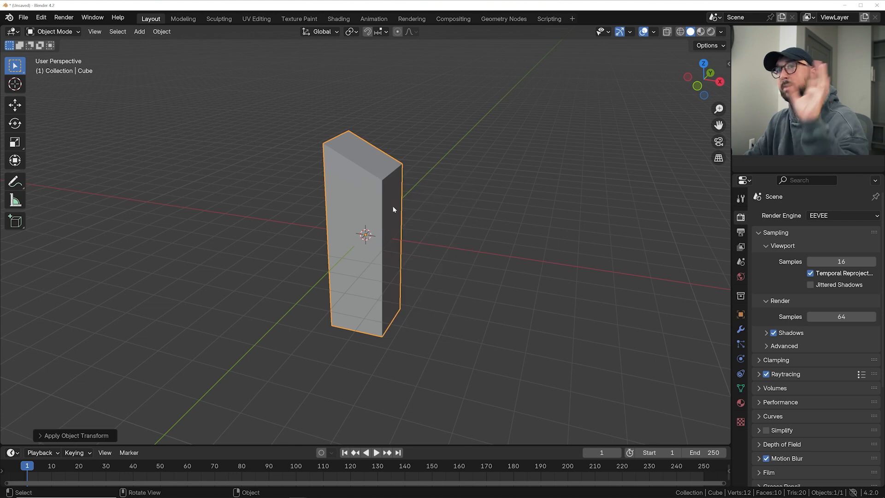
middle_click_drag(446, 233, 415, 235)
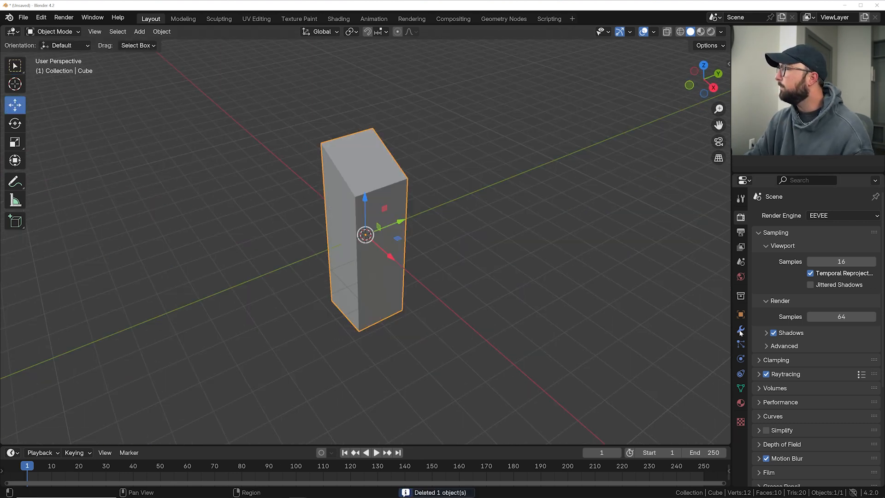
Add a Bevel modifier to the block with an amount of about 0.091 m and 4 segments.
left_click(740, 330)
left_click(784, 216)
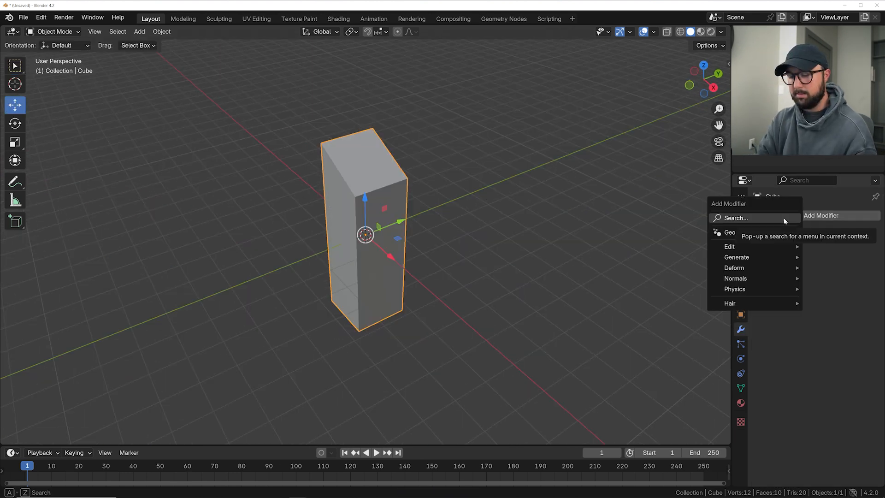
left_click(784, 218)
type("bev")
key("Return")
mouse_move(825, 274)
left_mouse_down()
mouse_move(834, 274)
mouse_move(823, 274)
left_mouse_up()
left_click(862, 287)
left_click(861, 286)
left_click(861, 286)
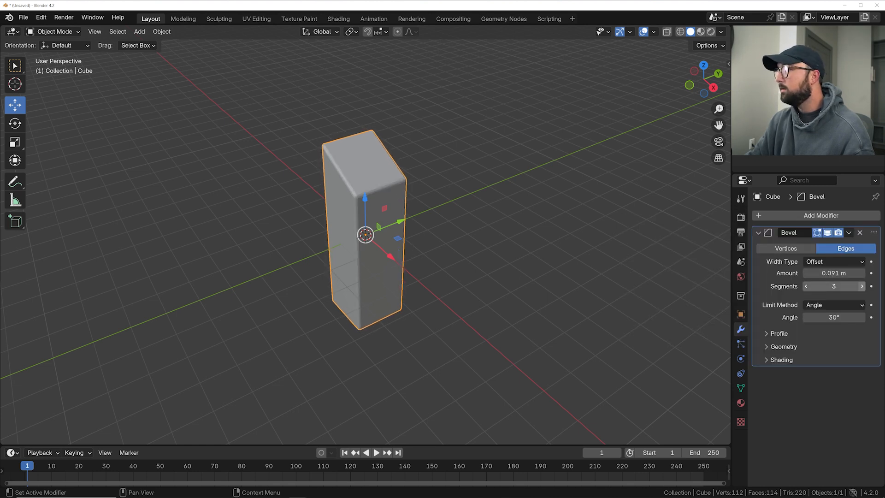
Shade the block smooth and set the bevel amount to about 0.033 m.
scroll(557, 215, "up", 4)
right_click(557, 214)
left_click(558, 214)
left_click_drag(832, 273, 820, 272)
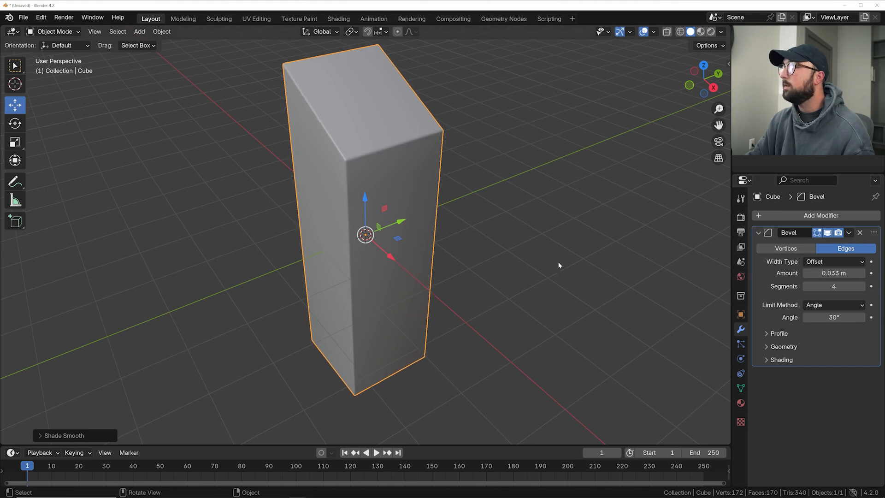
Duplicate the sloped block three times along Y to make a spaced row of four blocks.
middle_click_drag(560, 263, 531, 249)
key("shift+d")
key("Escape")
left_click_drag(411, 235, 480, 233)
key("shift+d")
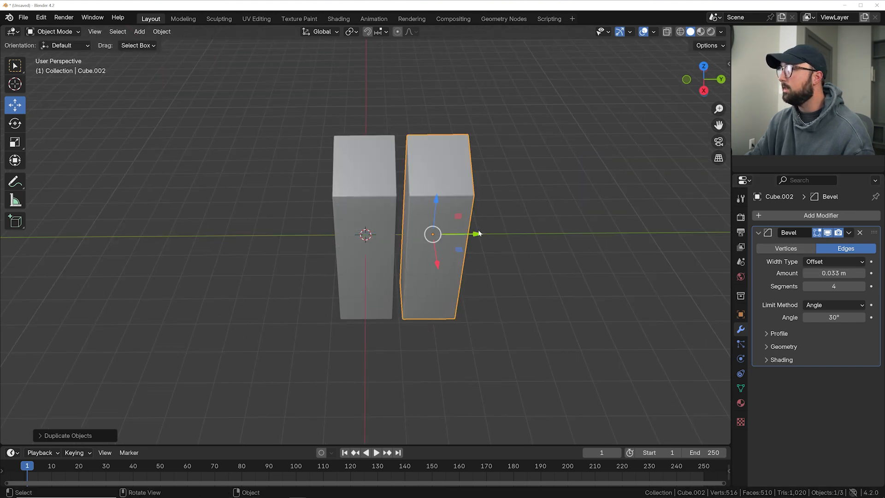
key("y")
left_click(348, 243)
left_click_drag(336, 233, 272, 237)
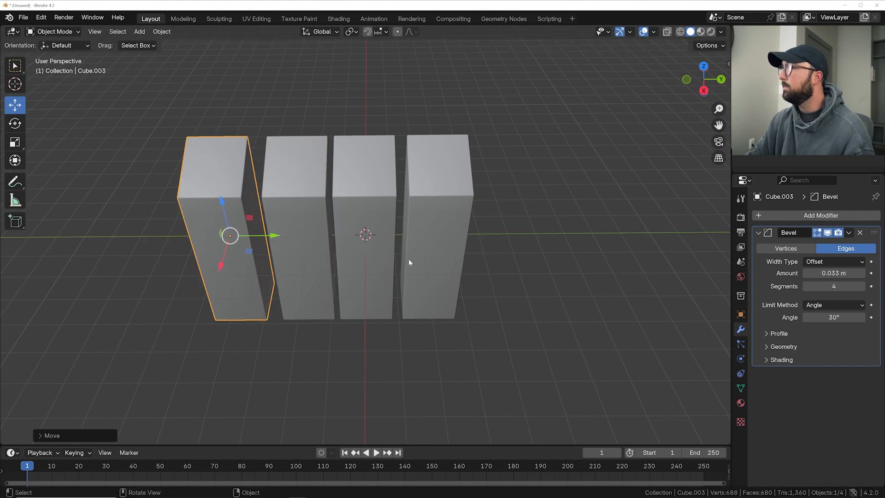
Rotate the block at Y -2.1928 m by 90° about Z and apply its rotation.
left_click(320, 198)
left_click(741, 315)
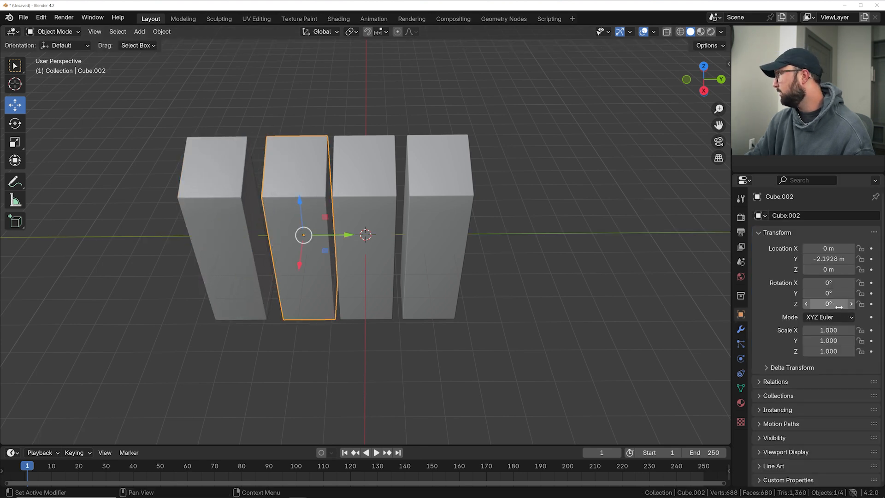
left_click(835, 304)
type("9")
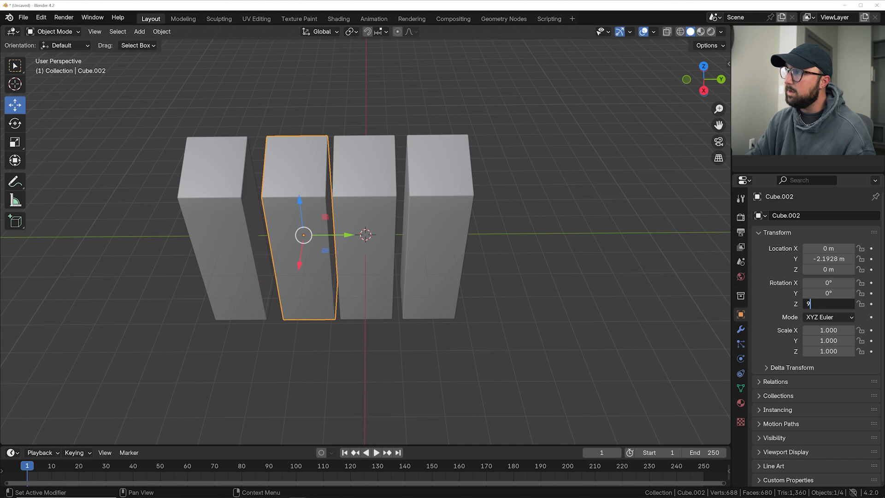
type("0")
key("Return")
key("ctrl+a")
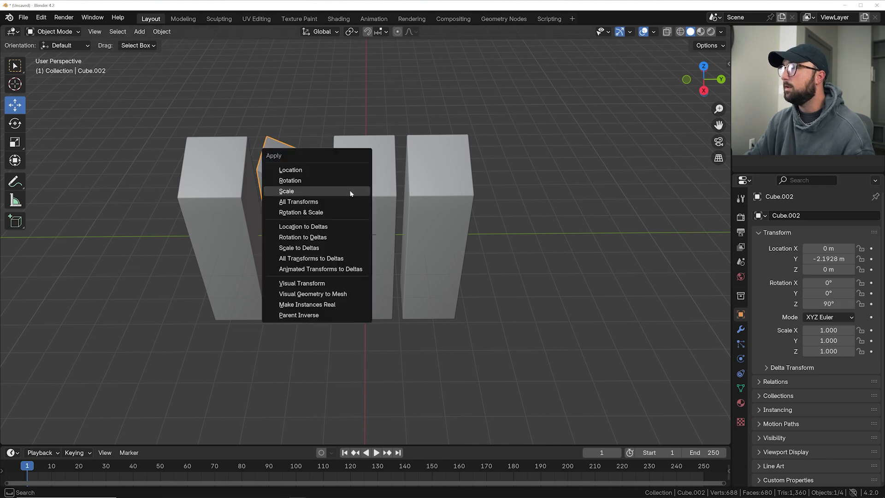
left_click(325, 182)
Rotate the original block at the world origin by -90° about Z and apply its rotation.
left_click(350, 196)
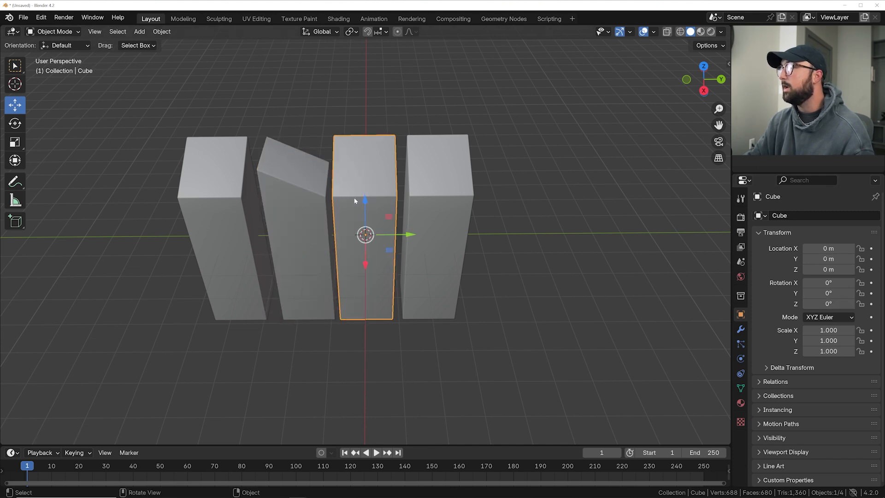
left_click(830, 304)
type("-90")
key("Return")
key("ctrl+a")
left_click(431, 262)
Rotate the block at the positive Y end of the row by 180° about Z and apply its rotation.
left_click(432, 263)
left_click(830, 304)
type("180")
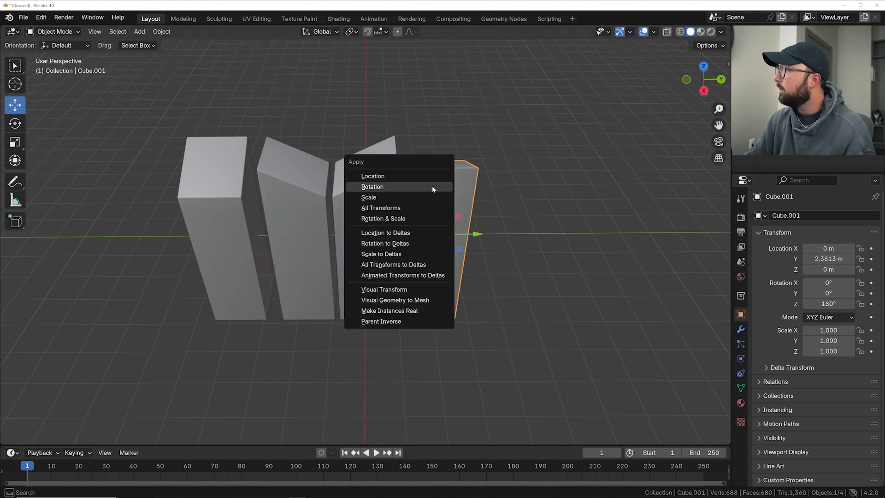
left_click(485, 192)
Select all four blocks and move them into a new collection named "guys".
left_click_drag(560, 178, 212, 297)
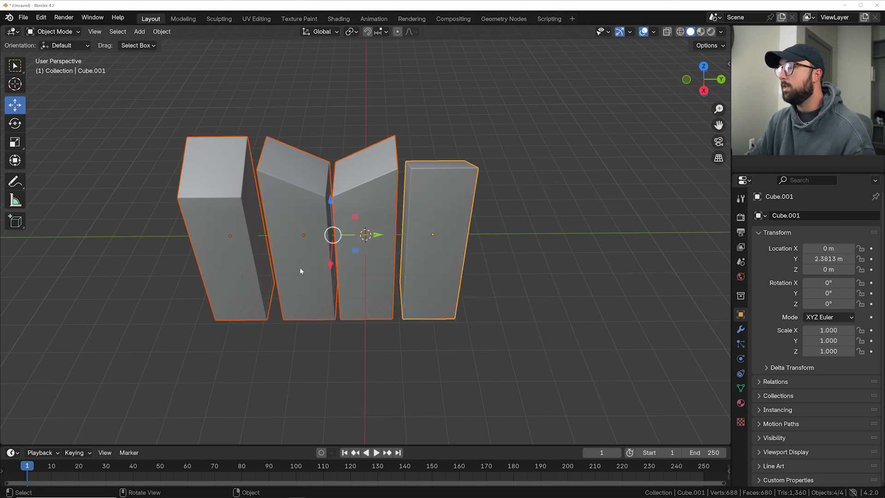
left_click(415, 209)
middle_click_drag(322, 245, 355, 267)
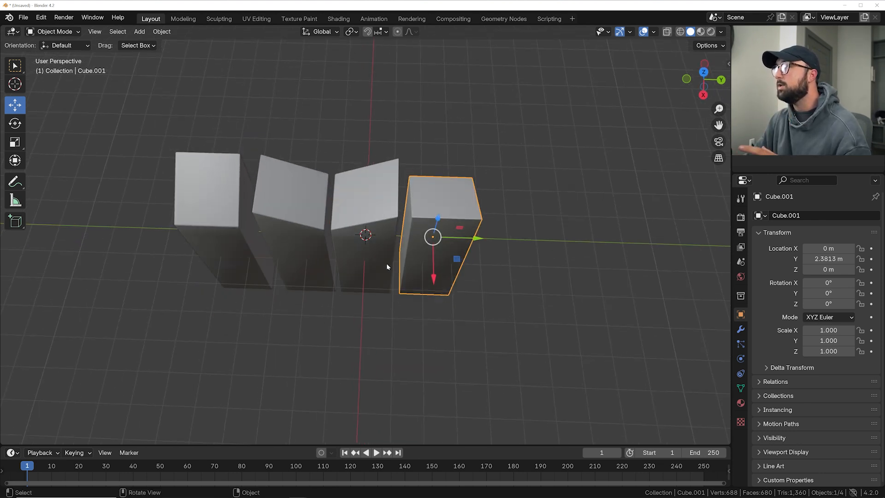
scroll(336, 209, "down", 6)
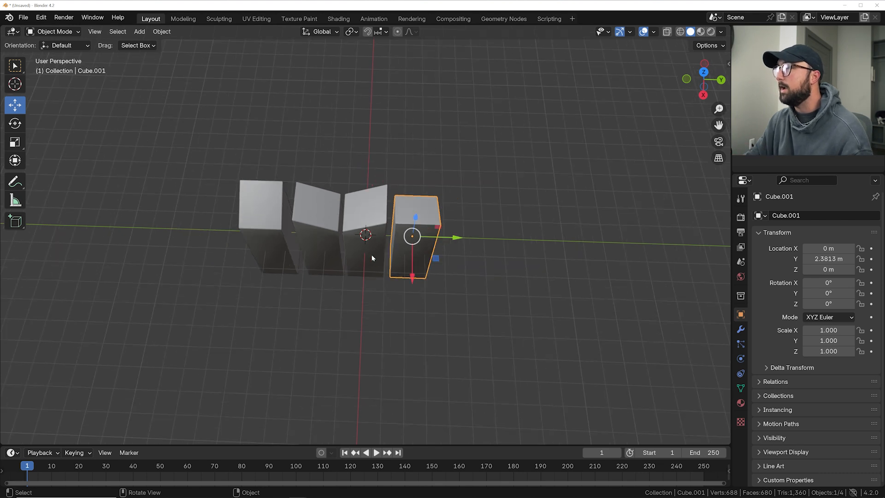
key("a")
scroll(285, 226, "up", 5)
key("m")
left_click(285, 226)
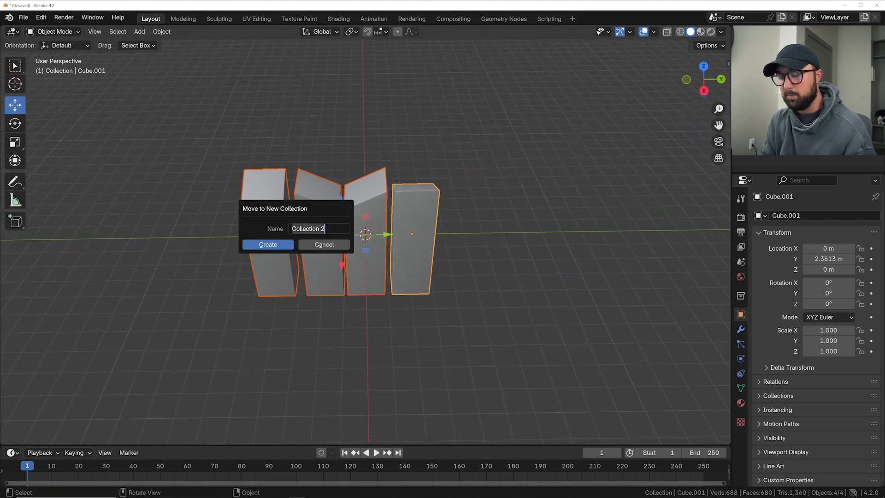
type("guys")
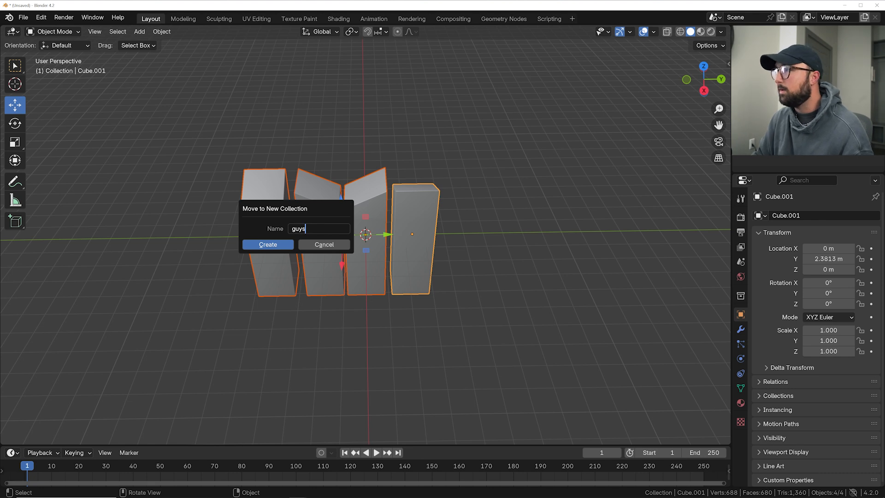
key("Return")
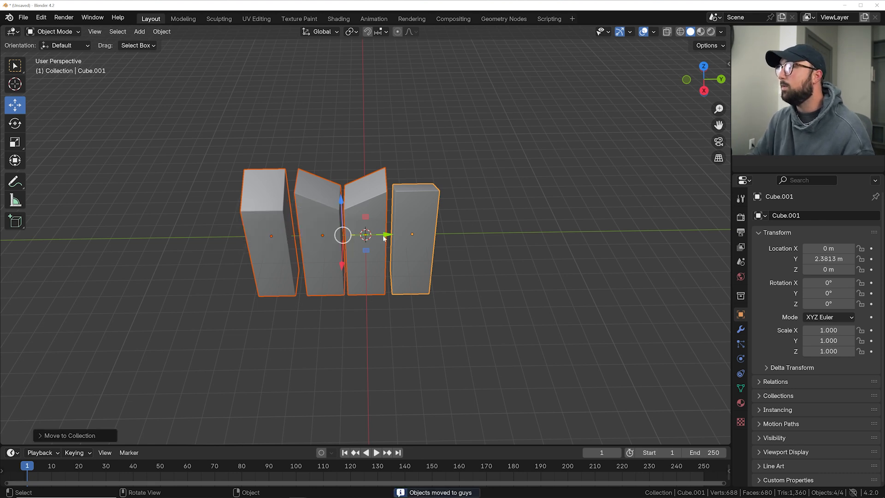
Move the four blocks far away along Y and add a plane at the world origin.
left_click_drag(388, 235, 723, 258)
key("shift+a")
mouse_move(351, 209)
left_click(431, 208)
scroll(369, 271, "up", 2)
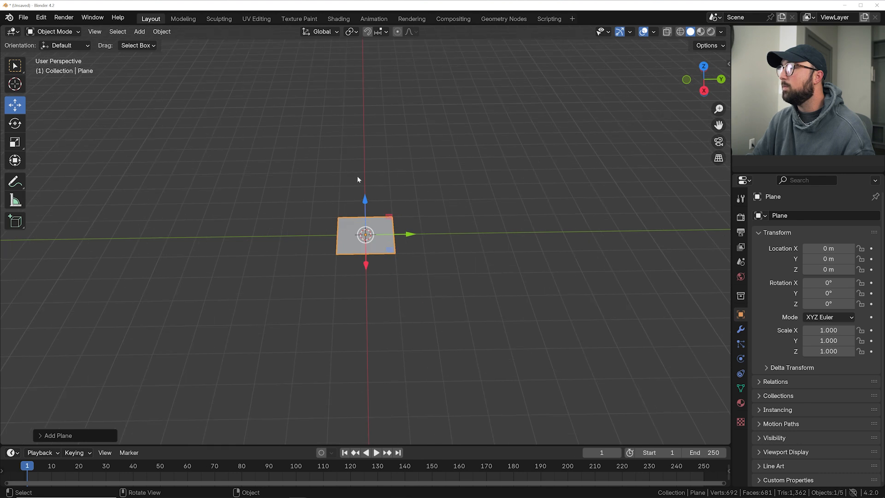
Switch to the Geometry Nodes workspace and create a new node tree on the plane.
left_click(509, 19)
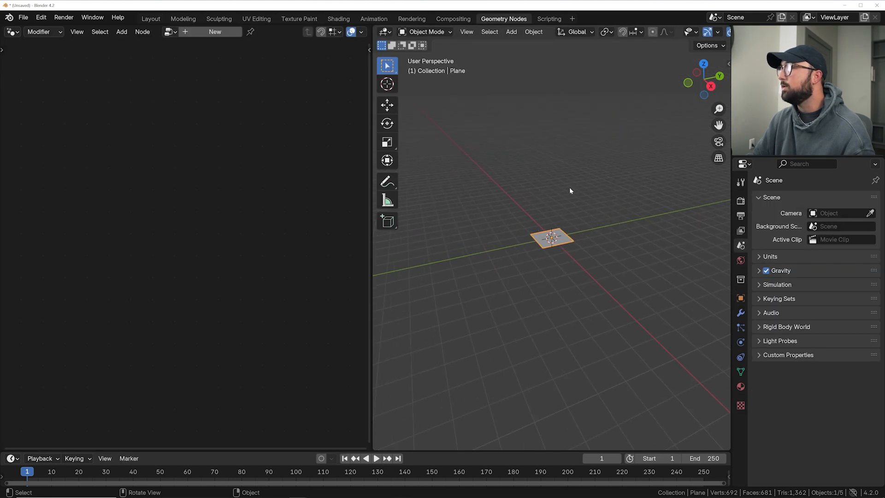
left_click(215, 32)
scroll(147, 351, "up", 3)
key("Home")
Add a Grid node and connect its Mesh output to the Group Output's Geometry.
key("shift+a")
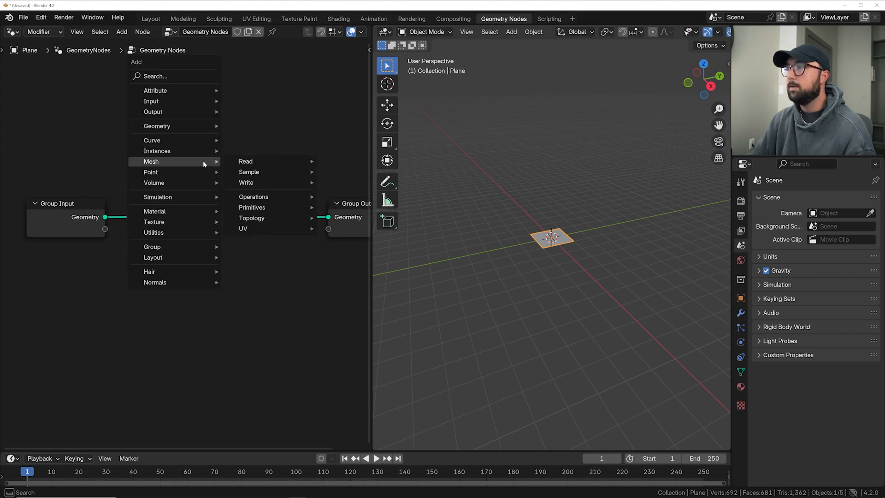
left_click(179, 78)
type("grid")
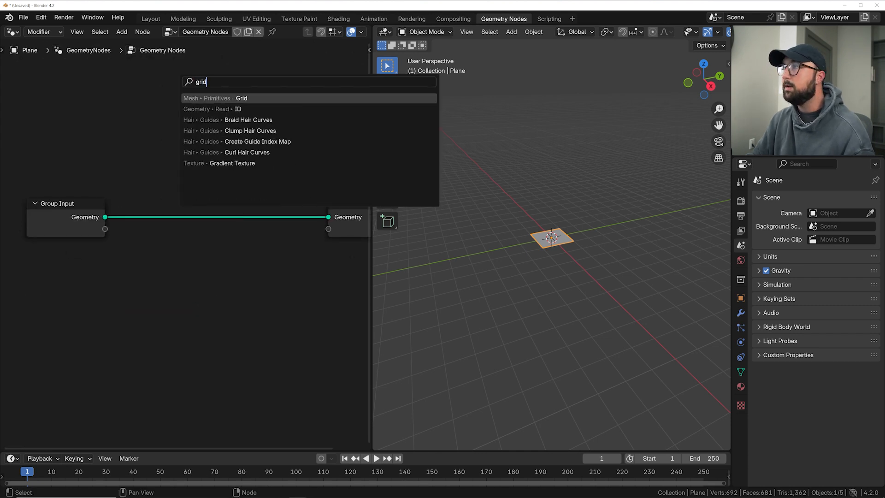
key("Return")
left_click(234, 227)
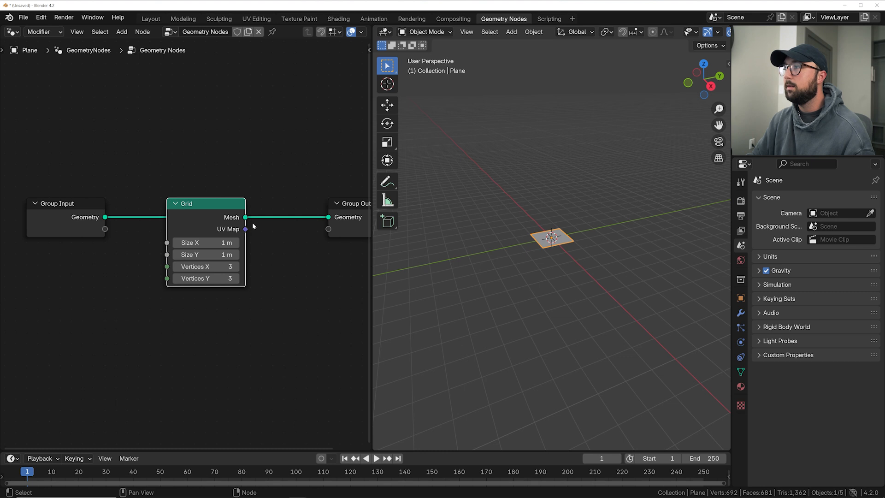
left_click_drag(245, 217, 329, 217)
middle_click_drag(343, 176, 288, 180)
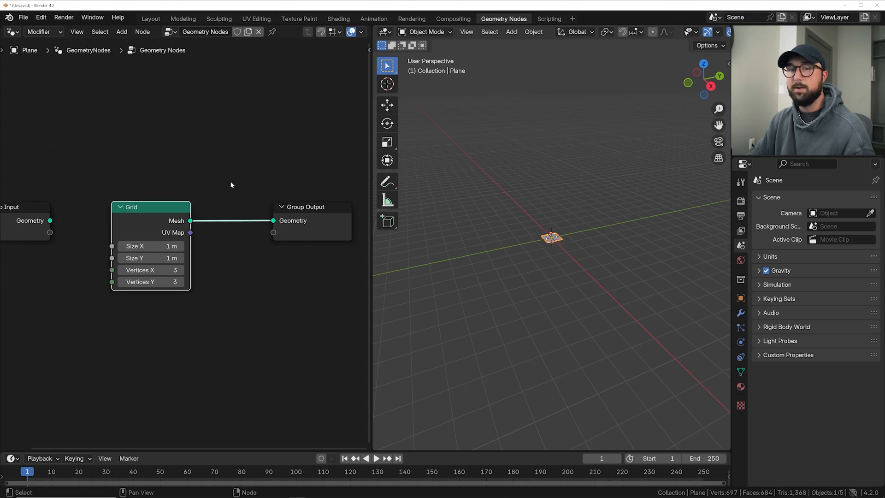
Set the Grid's X and Y sizes to 20 m and its X and Y vertices to 70.
left_click_drag(195, 230, 195, 243)
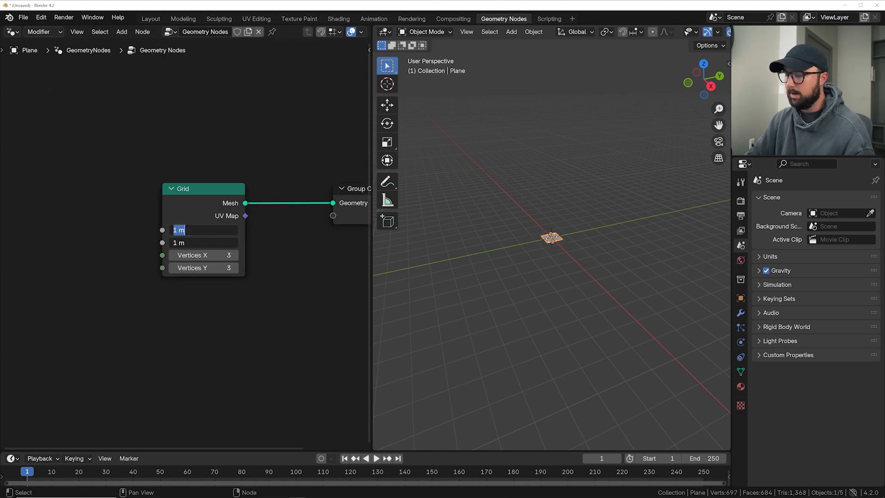
type("20")
key("Return")
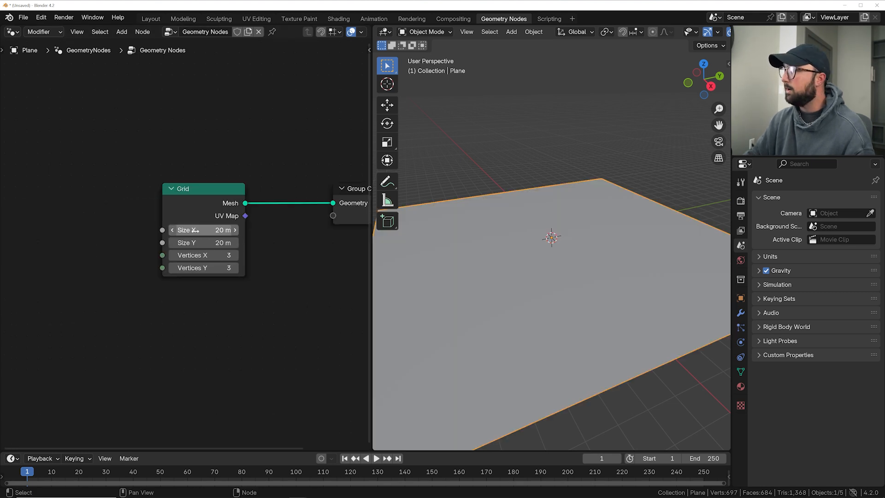
left_click_drag(195, 255, 195, 267)
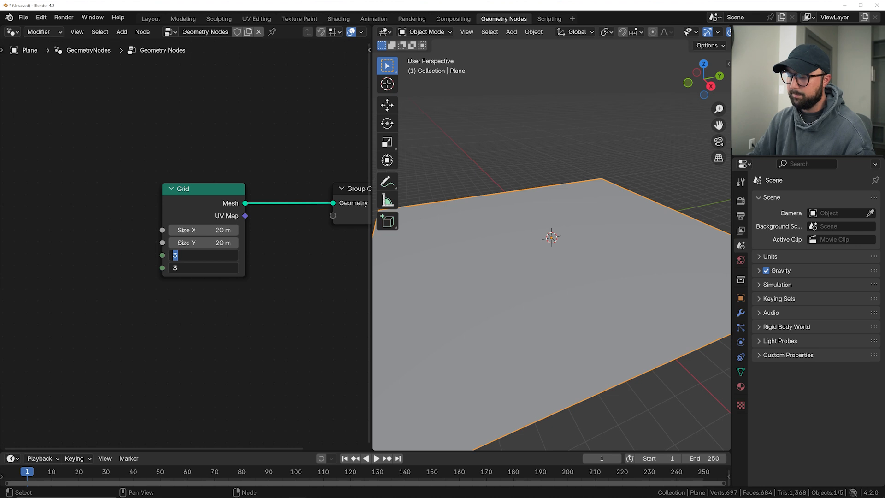
type("70")
key("Return")
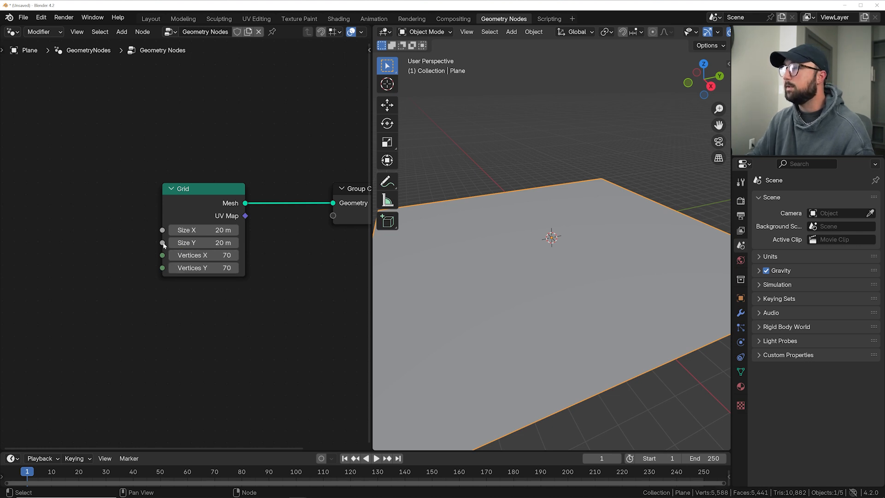
Make room after the Grid node and insert an Instance on Points node between it and the Group Output.
left_click_drag(220, 199, 26, 196)
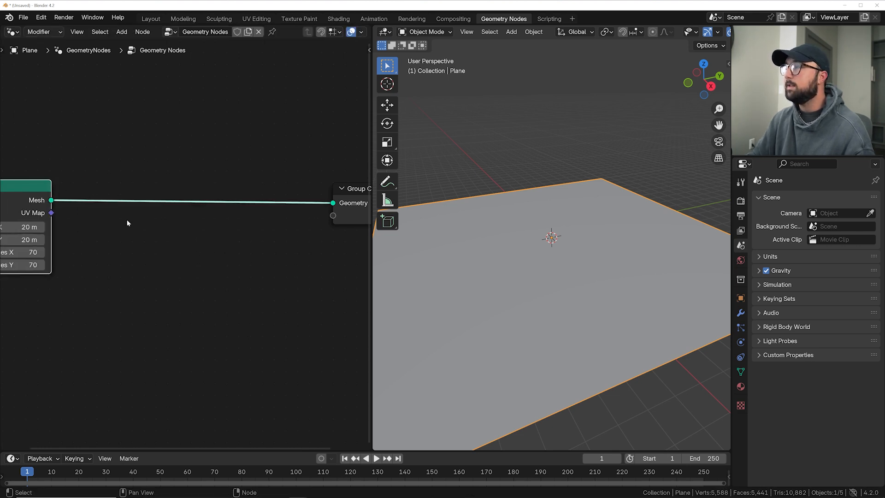
scroll(111, 206, "down", 1)
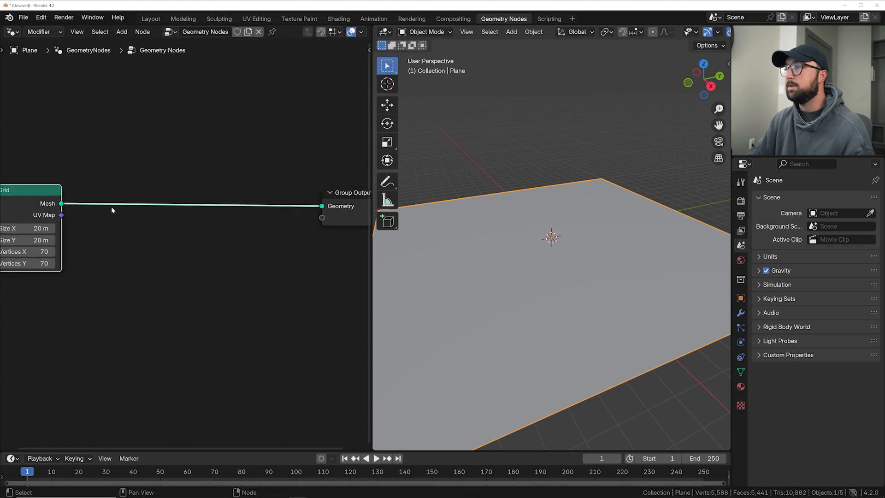
key("shift+a")
left_click(178, 95)
type("inst")
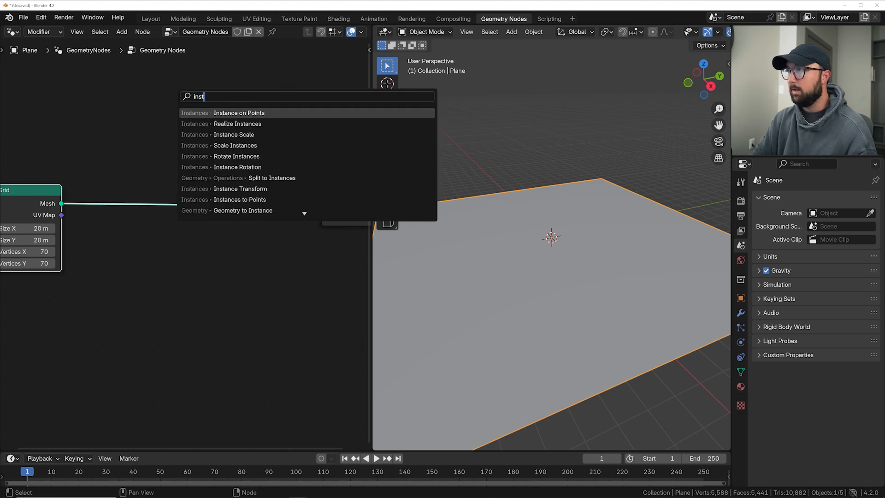
key("Return")
left_click(214, 184)
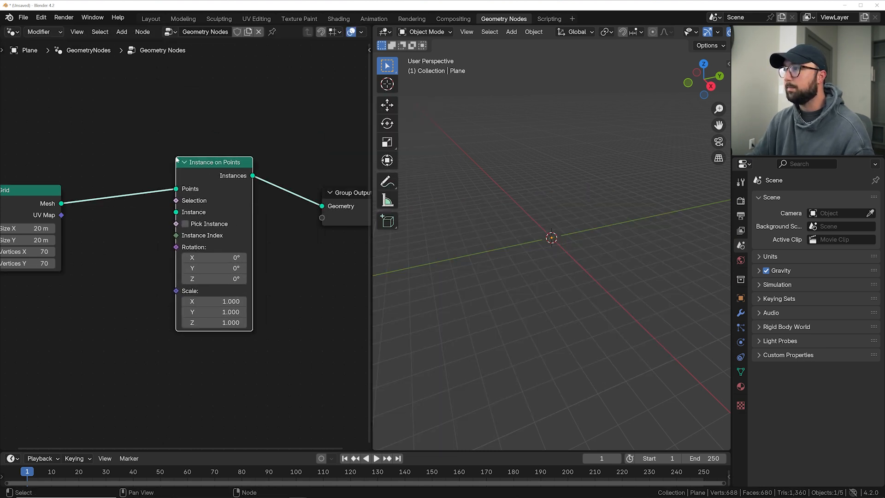
Bring in the "guys" collection with Separate Children and Reset Children enabled, and connect its Instances to the Instance input of Instance on Points.
left_click_drag(776, 77, 37, 300)
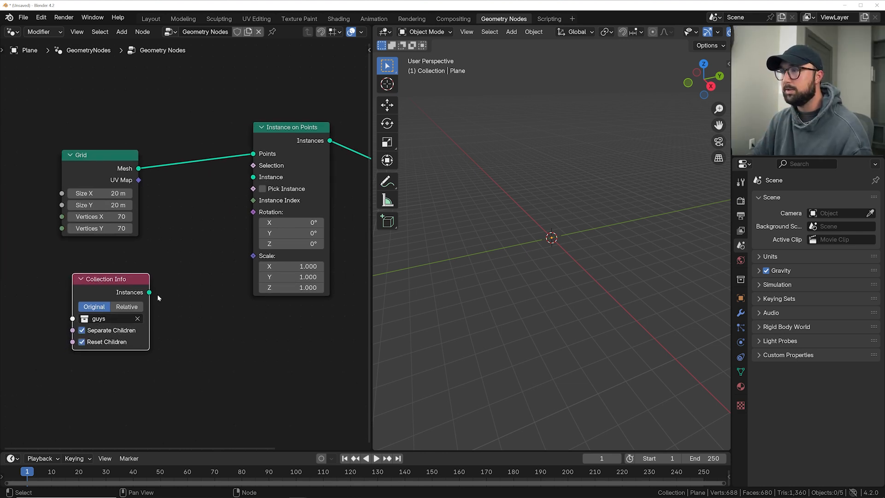
left_click_drag(149, 292, 251, 181)
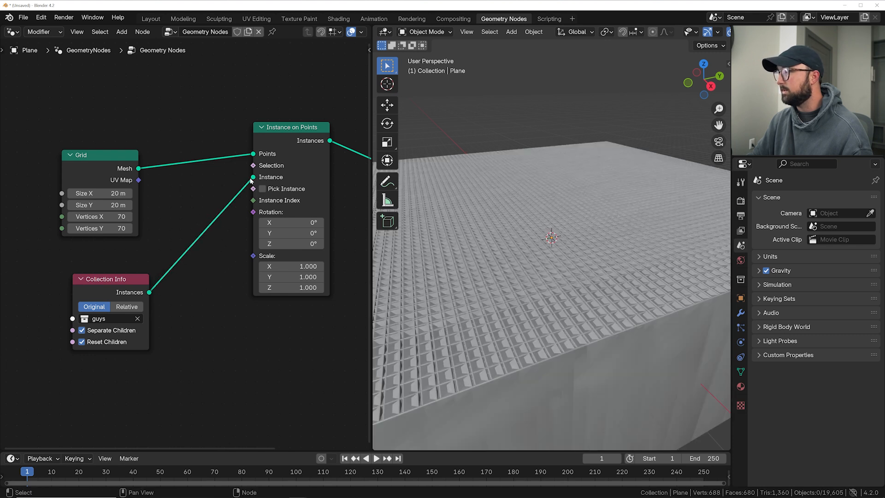
Set the Instance on Points scale to 0.1 on all axes and enable Pick Instance.
left_click_drag(295, 266, 314, 267)
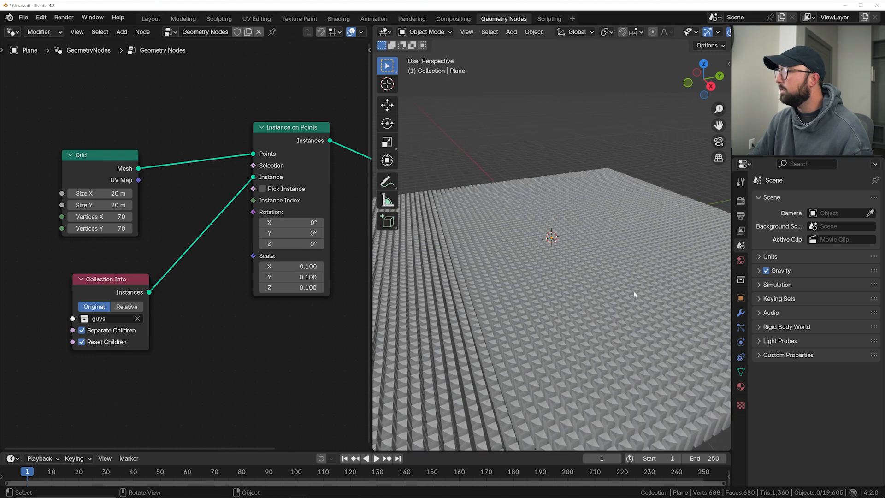
scroll(539, 307, "up", 3)
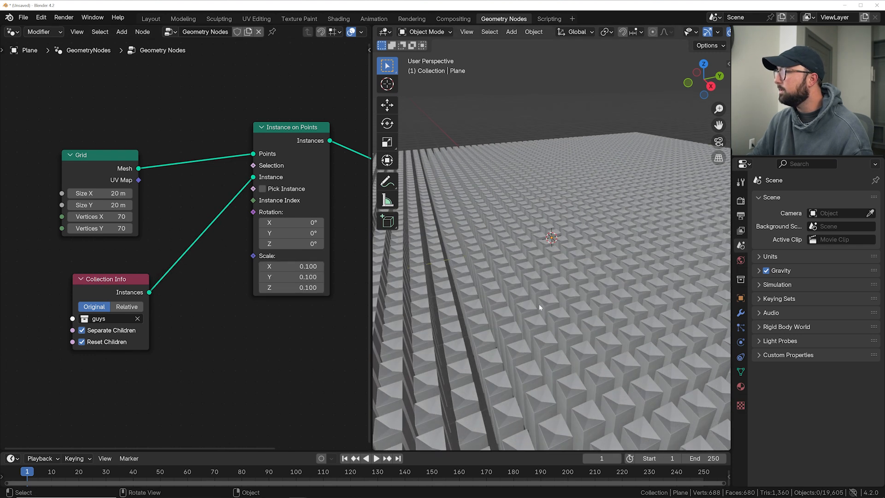
left_click(262, 189)
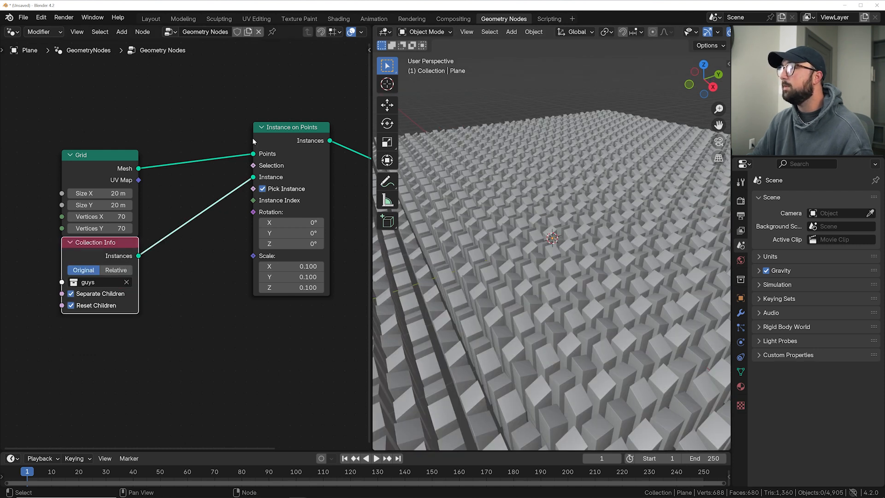
Add a Random Value node and place it below the Collection Info node.
key("shift+a")
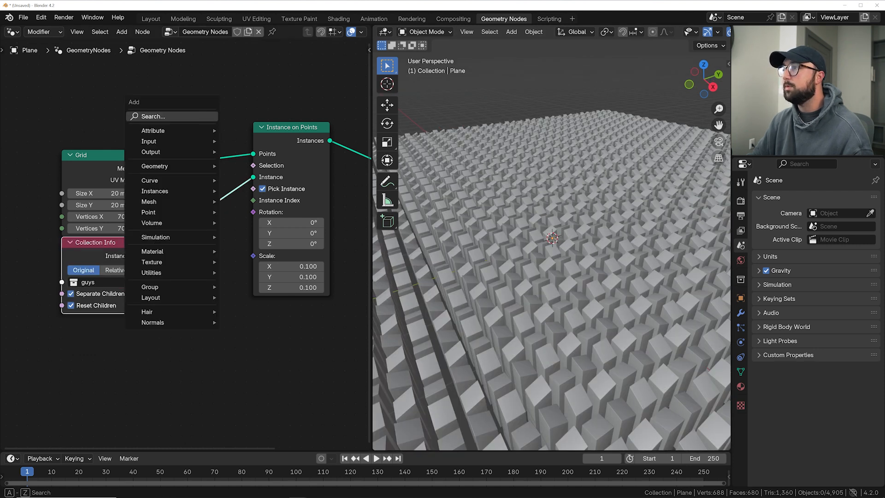
type("random")
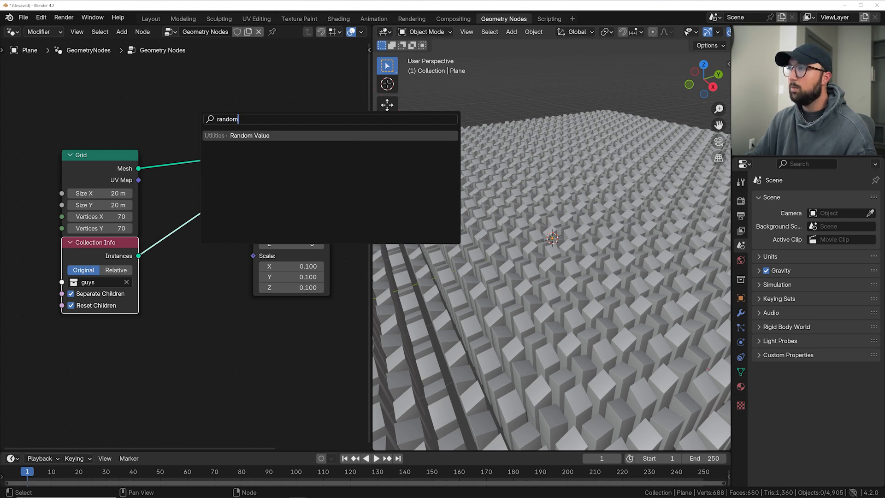
key("Return")
left_click(145, 308)
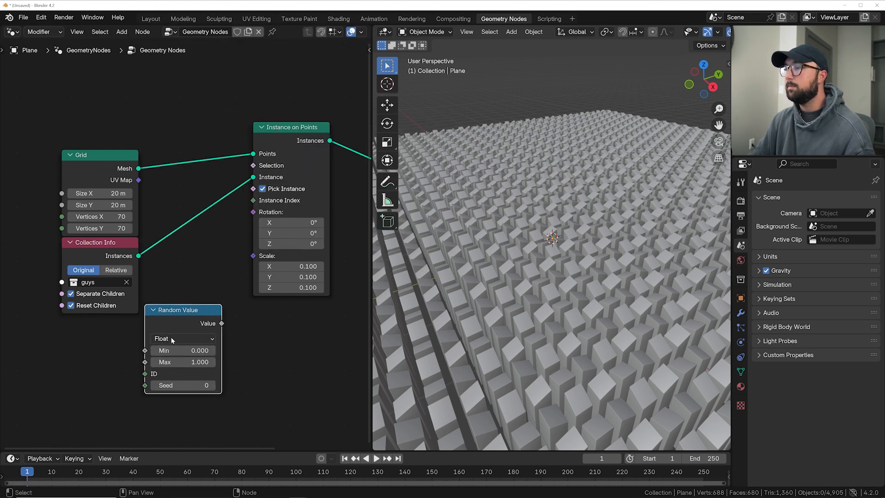
Switch the Random Value node to Integer, connect it to Instance Index on Instance on Points, and place it above the Grid node.
left_click(172, 340)
left_click(176, 375)
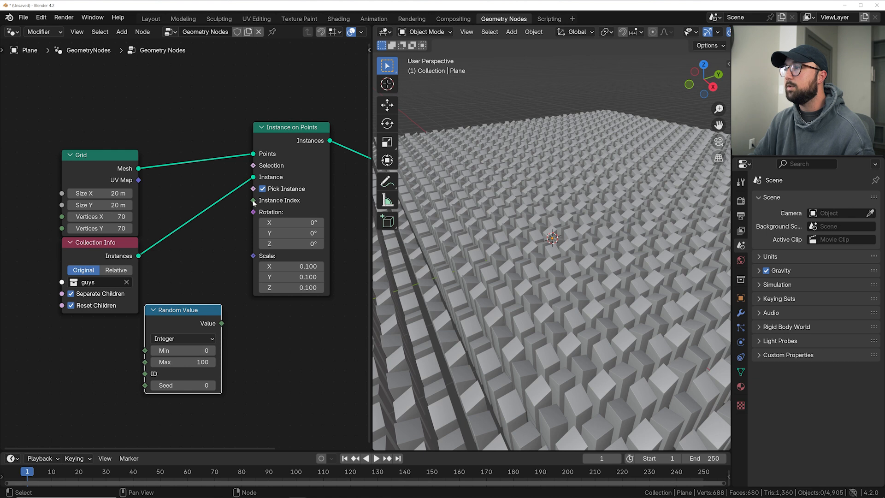
left_click_drag(193, 324, 253, 227)
left_click_drag(93, 106, 107, 104)
Set the Instance on Points scale to 0.12 on all axes.
middle_click_drag(577, 208, 553, 246)
left_click(550, 186)
mouse_move(301, 292)
left_mouse_down()
mouse_move(302, 313)
mouse_move(322, 313)
mouse_move(308, 292)
left_mouse_up()
middle_click_drag(524, 295, 503, 212)
Add a second Random Value node below Collection Info and connect its Value to the Scale of Instance on Points.
key("shift+a")
type("random")
key("Return")
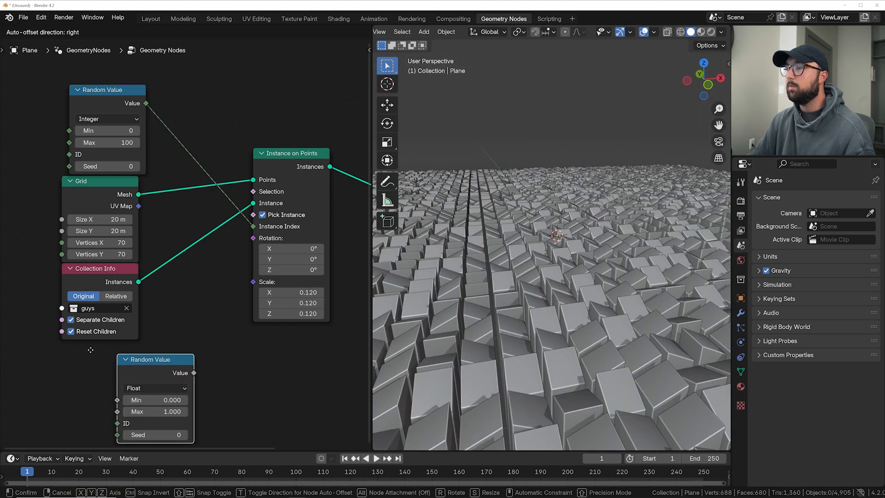
left_click(116, 360)
left_click_drag(156, 370, 255, 282)
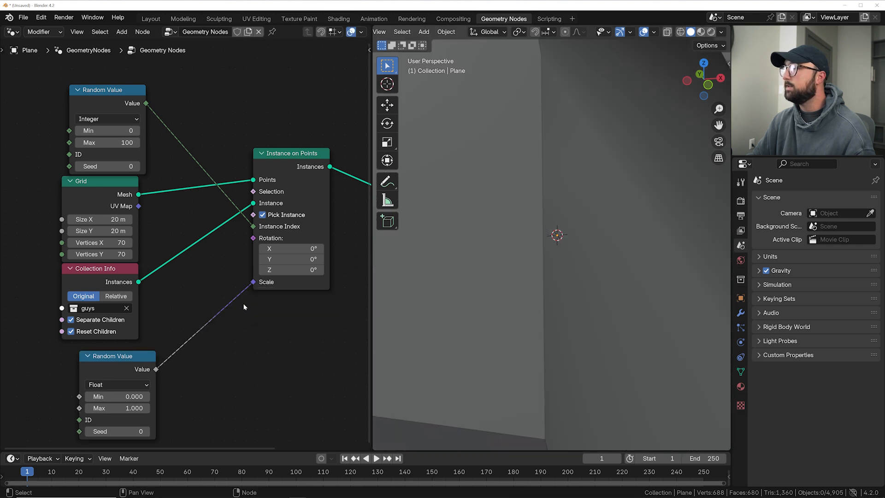
Set the second Random Value node's Min to 0.12 and Max to 0.15.
middle_click_drag(178, 388, 202, 347)
left_click_drag(147, 354, 148, 367)
type(".12")
key("Return")
scroll(494, 280, "down", 2)
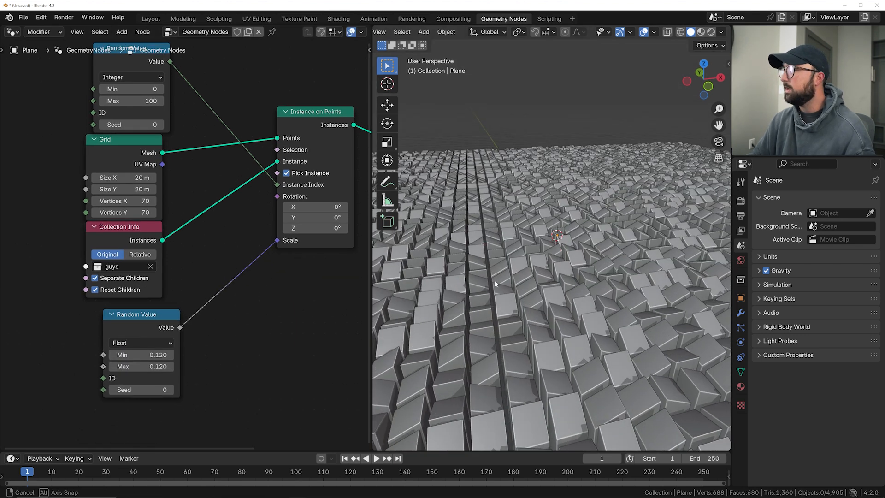
mouse_move(147, 367)
left_mouse_down()
mouse_move(159, 366)
mouse_move(150, 367)
left_mouse_up()
middle_click_drag(490, 293, 464, 307)
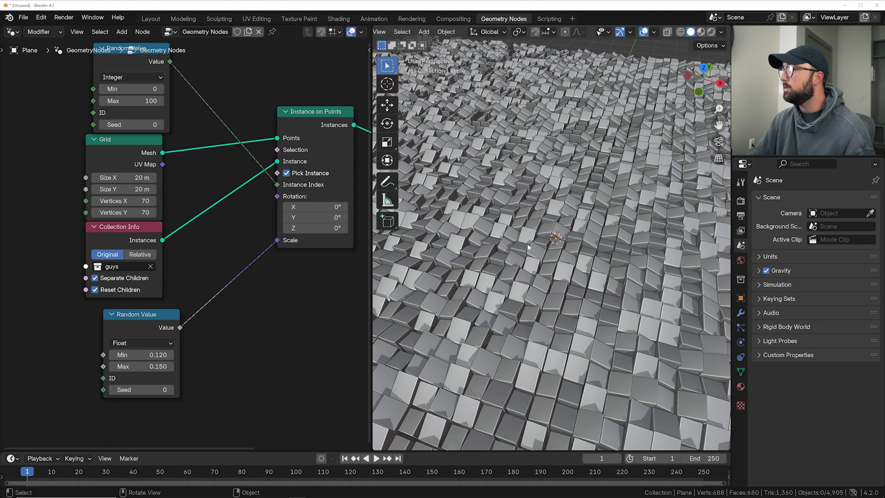
Move the Group Output away from Instance on Points and insert a Set Position node on the link between them.
scroll(180, 297, "down", 2)
middle_click_drag(319, 243, 87, 291)
left_click_drag(143, 226, 282, 218)
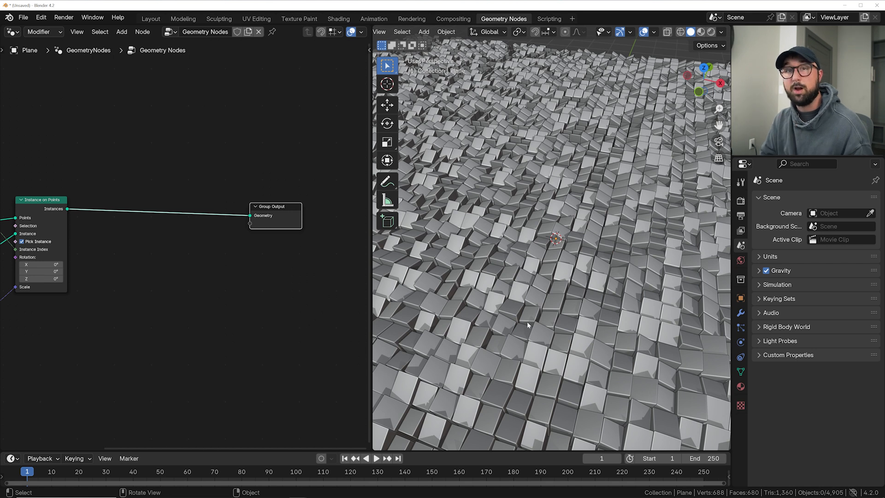
key("shift+a")
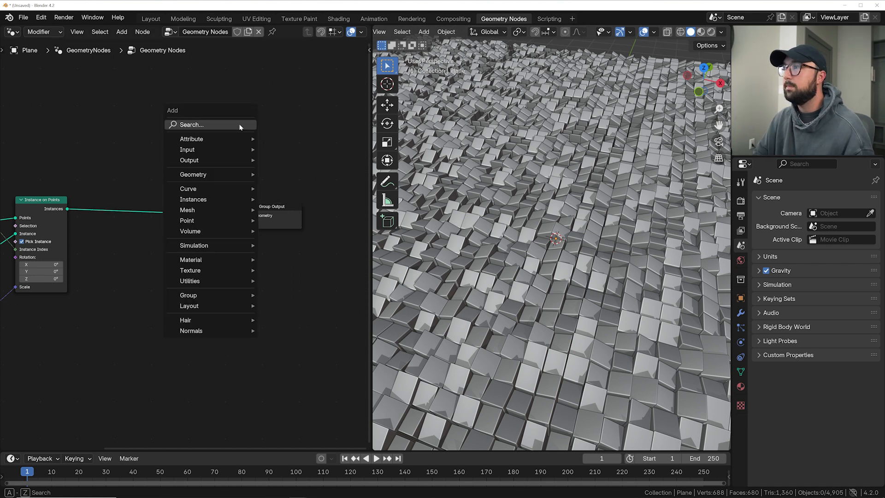
type("set")
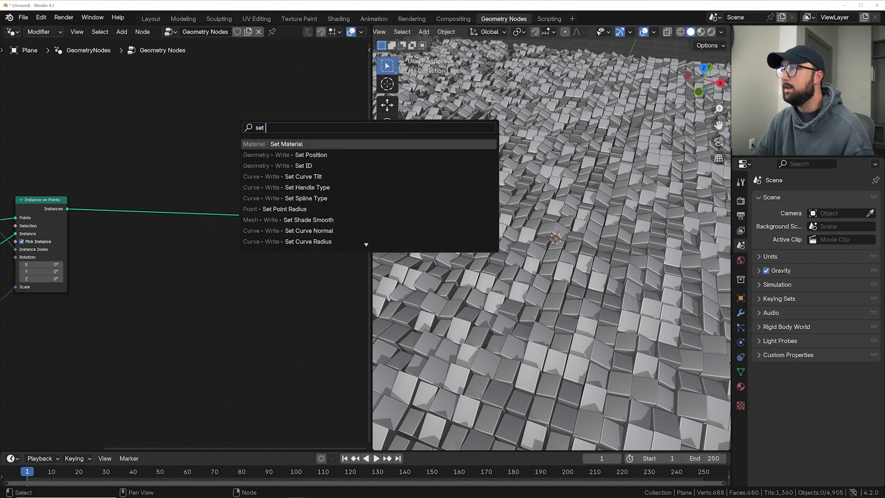
key("Down")
key("Return")
left_click(184, 193)
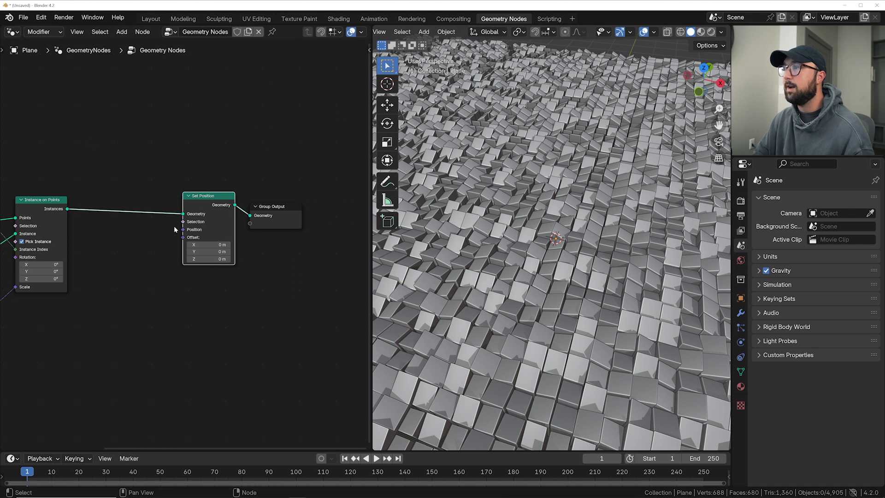
left_click_drag(201, 211, 201, 233)
Add a Combine XYZ node below Set Position and connect its Vector to the Offset input.
middle_click_drag(442, 276, 443, 226)
mouse_move(213, 282)
left_mouse_down()
mouse_move(249, 283)
mouse_move(213, 282)
left_mouse_up()
scroll(217, 270, "up", 2)
key("shift+a")
type("comb")
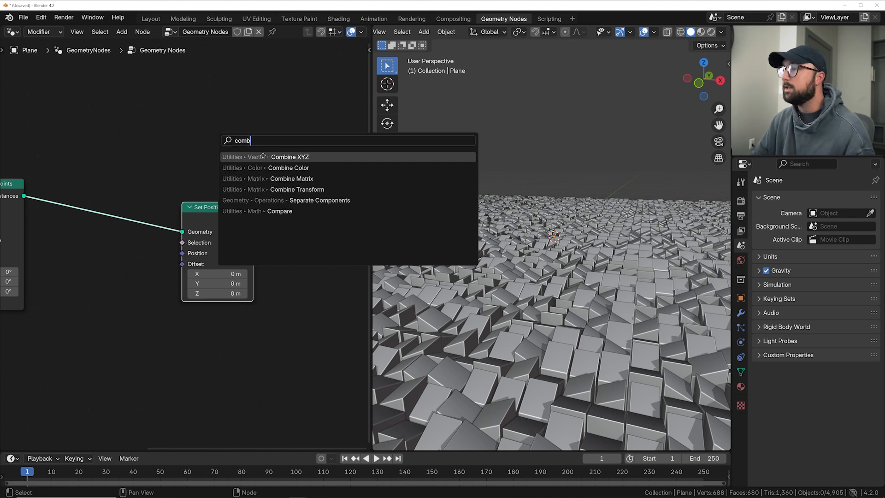
key("Return")
left_click(280, 323)
left_click_drag(259, 321, 258, 318)
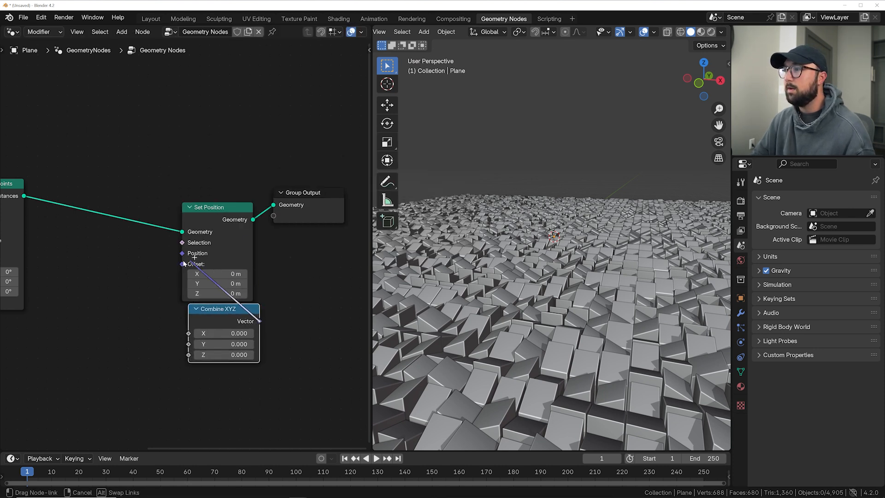
left_click_drag(187, 261, 183, 264)
left_click_drag(229, 319, 221, 294)
Add a Wave Texture with its Color connected to the Z input of Combine XYZ, and set its Phase Offset to 11.76.
key("shift+a")
left_click(183, 131)
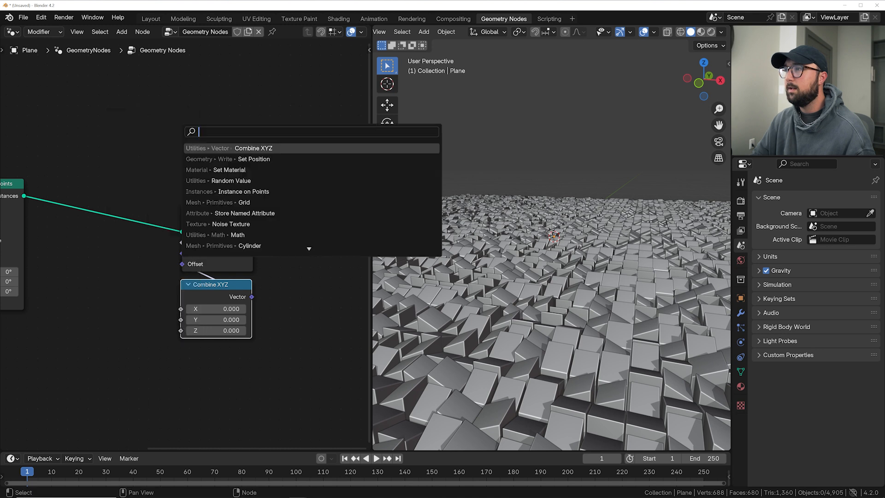
type("wave")
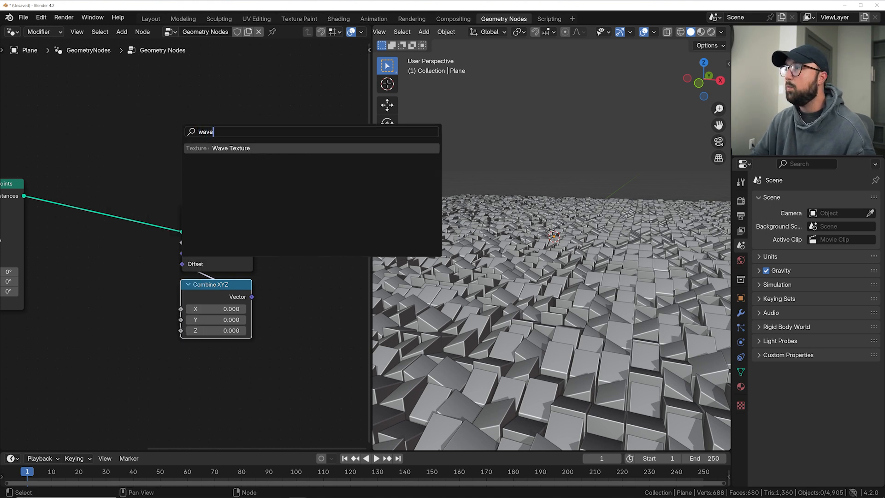
key("Return")
left_click(65, 290)
left_click_drag(131, 300, 181, 331)
left_click_drag(104, 420, 221, 420, "shift")
middle_click_drag(538, 267, 542, 319)
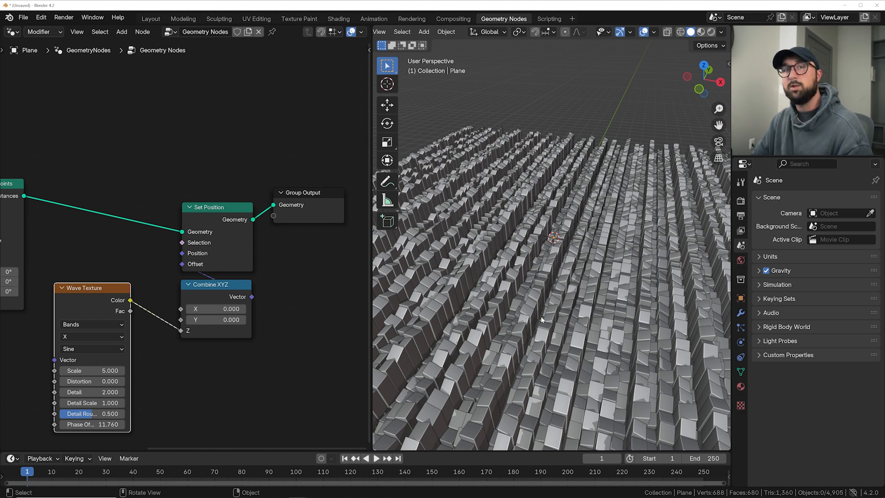
Change the Wave Texture type to Rings with a Spherical direction.
scroll(169, 300, "up", 2)
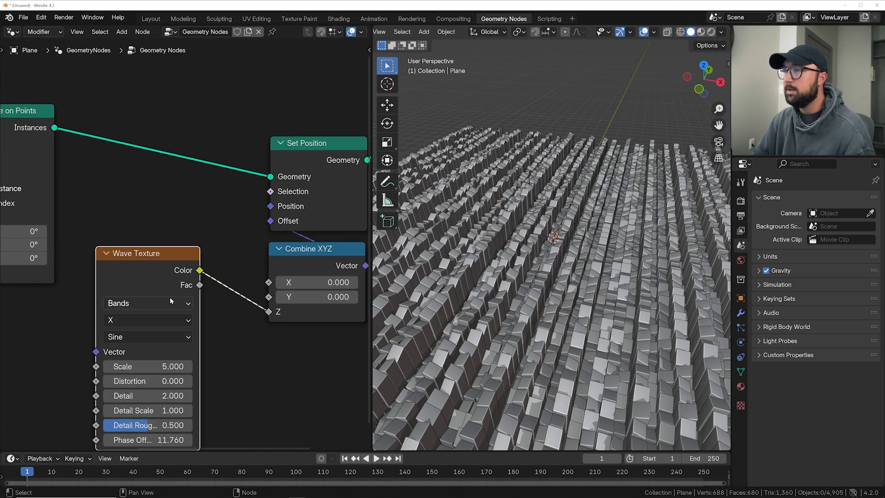
left_click(141, 304)
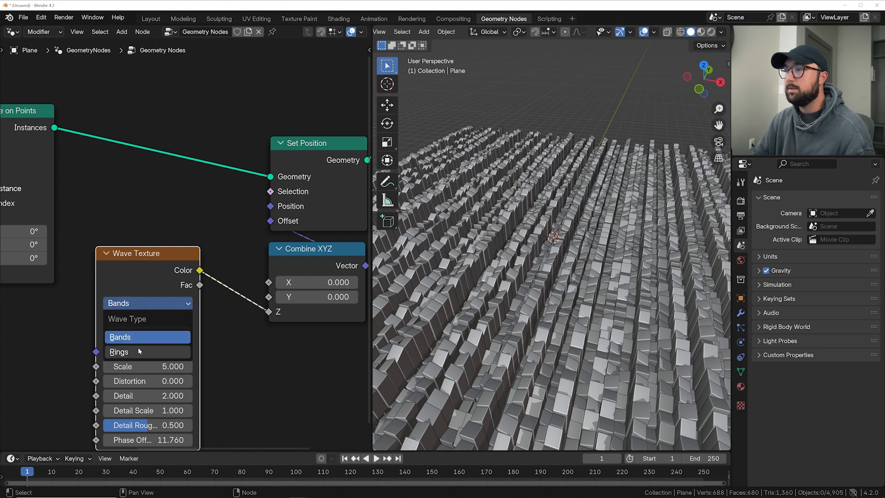
left_click(138, 351)
left_click(153, 320)
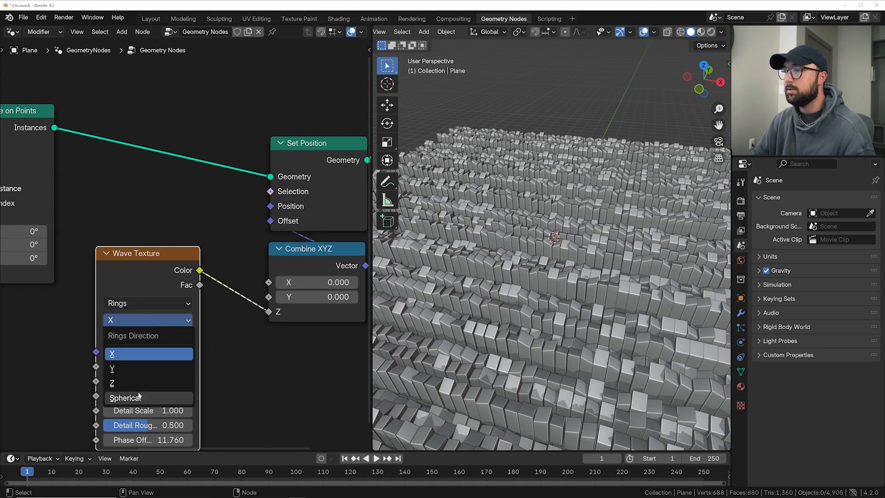
left_click(138, 398)
Set the Wave Texture's Scale to 0.15 and Phase Offset to 8.24, and move the node farther from Combine XYZ.
left_click_drag(147, 367, 101, 366)
middle_click_drag(161, 442, 182, 366)
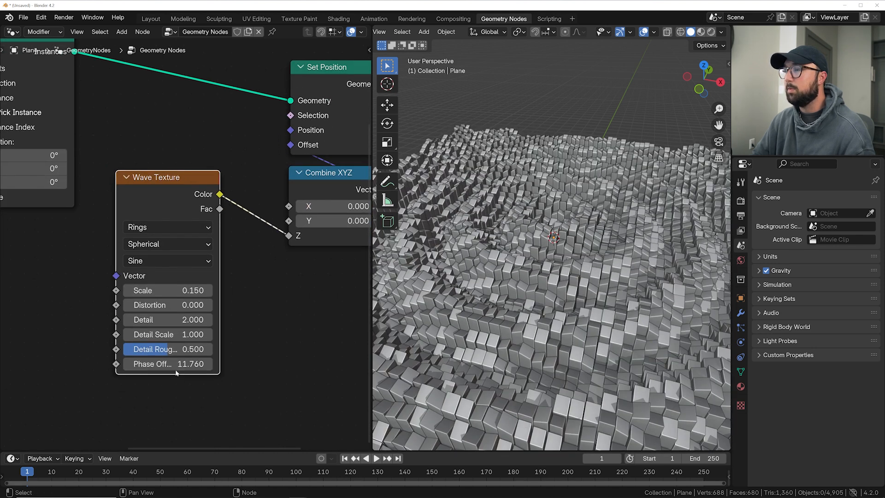
mouse_move(177, 368)
left_mouse_down()
mouse_move(240, 368)
mouse_move(162, 368)
left_mouse_up()
scroll(151, 231, "down", 4)
left_click_drag(150, 227, 42, 327)
key("shift+a")
left_click(144, 226)
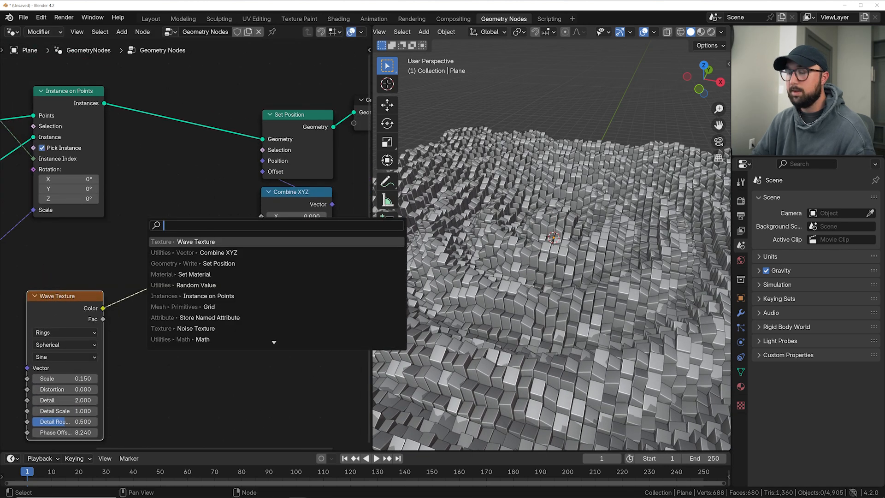
type("col")
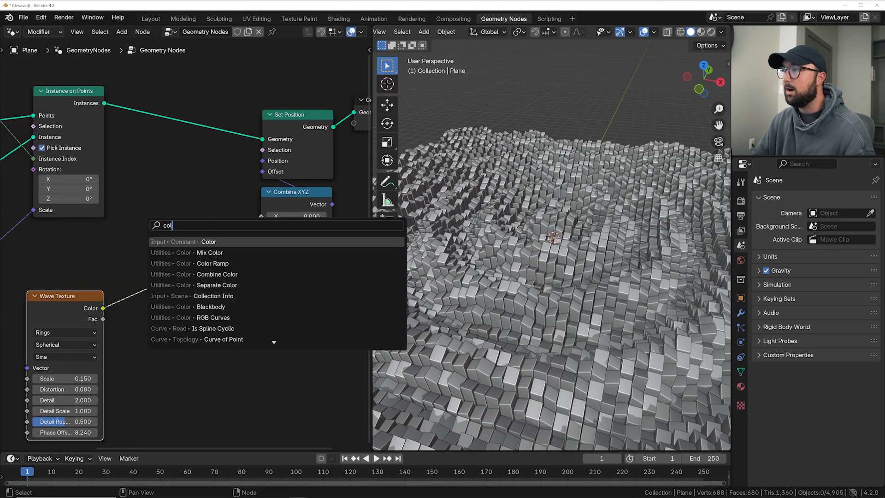
key("Down")
key("Return")
key("Escape")
Insert a Color Ramp between Wave Texture and Combine XYZ, and move its black stop to position 0.619.
key("shift+a")
left_click(184, 236)
type("col")
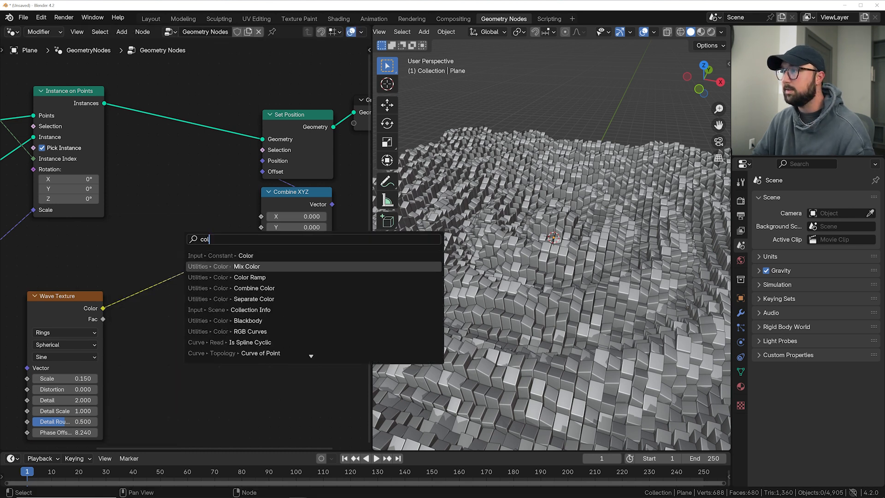
key("Down")
key("Return")
left_click(171, 279)
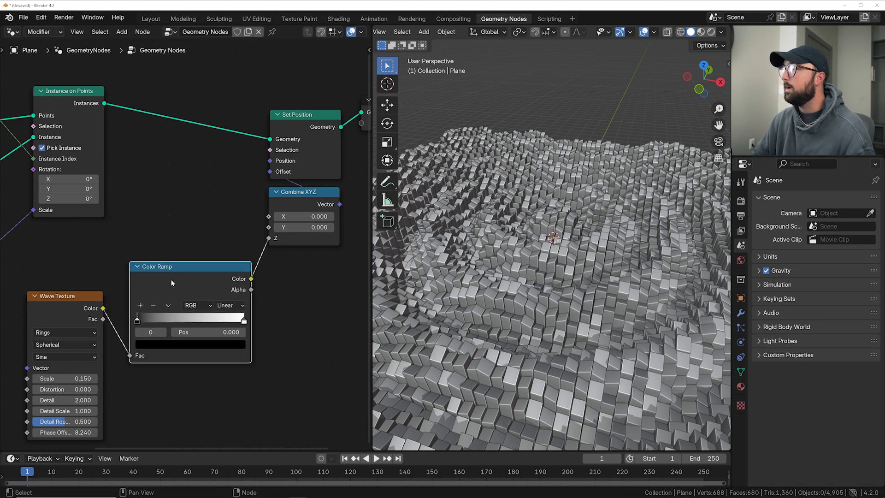
left_click_drag(143, 320, 206, 320)
Set the Wave Texture's Phase Offset to 6.55 and its Scale to 0.1.
middle_click_drag(171, 326, 183, 309)
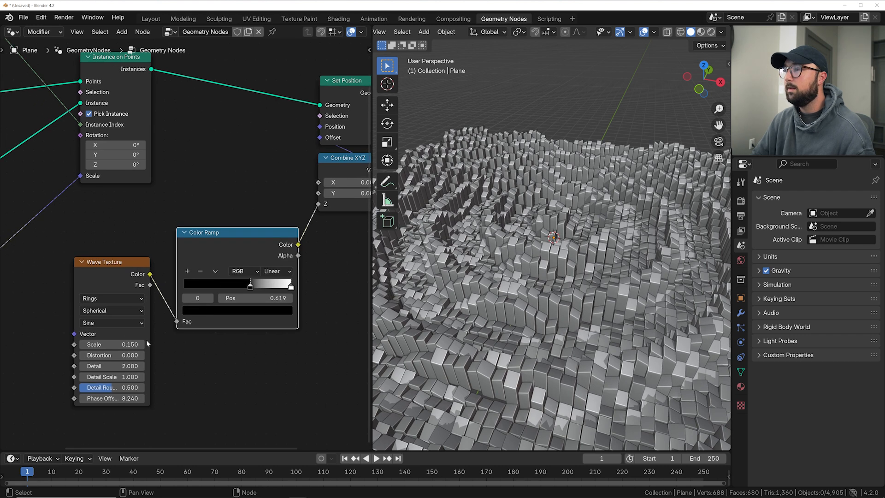
left_click_drag(133, 399, 104, 399, "shift")
middle_click_drag(540, 268, 539, 295)
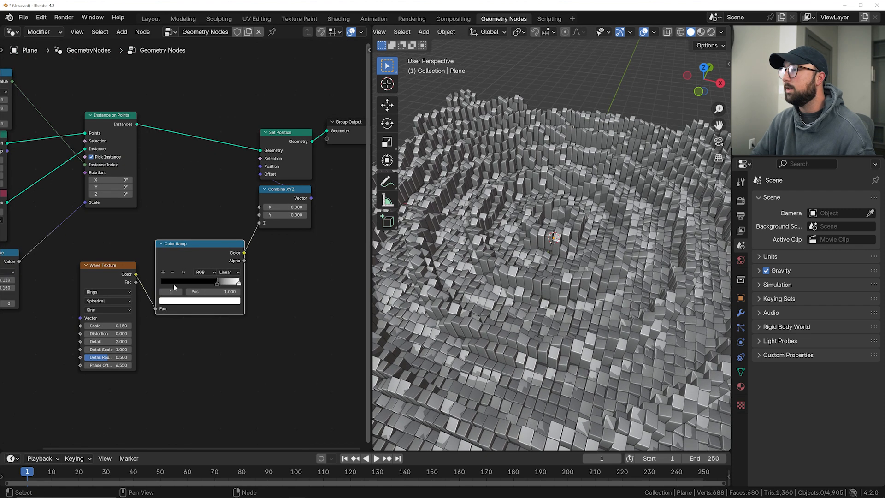
left_click_drag(111, 325, 94, 325)
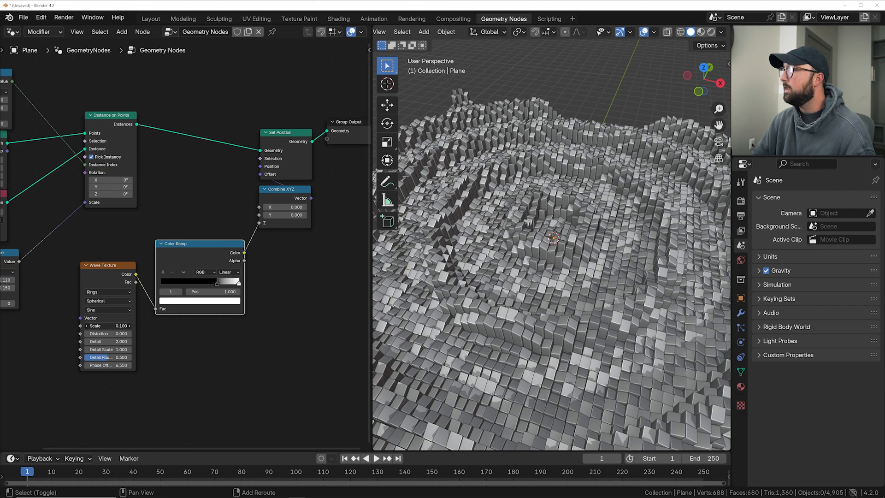
scroll(557, 291, "up", 2)
middle_click_drag(557, 292, 560, 276)
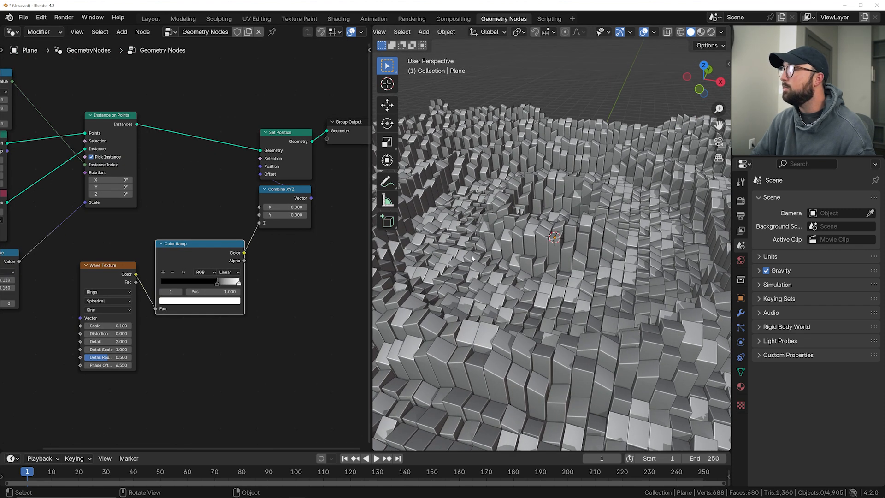
Move the Color Ramp's black stop to position 0.46.
scroll(236, 315, "up", 2)
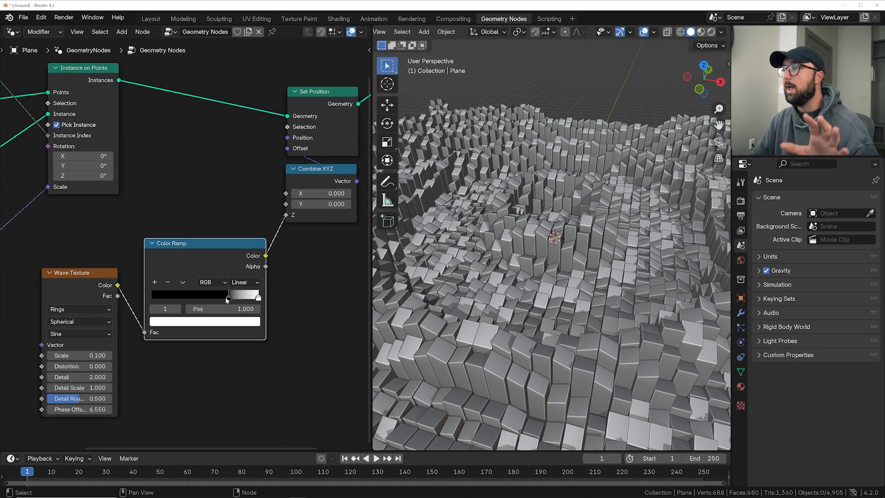
left_click(208, 298)
left_click_drag(208, 299, 248, 313)
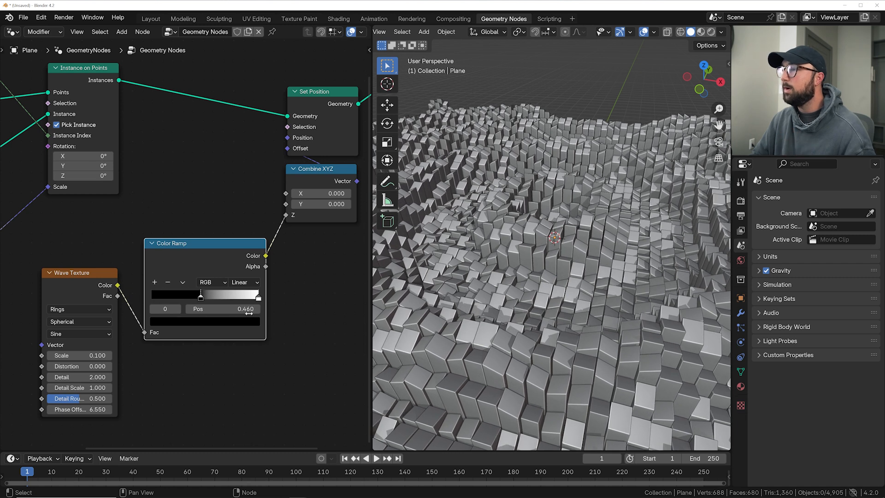
Darken the Color Ramp's white stop to a color Value of 0.608 and move the black stop to about 0.61.
left_click(258, 299)
left_click(231, 322)
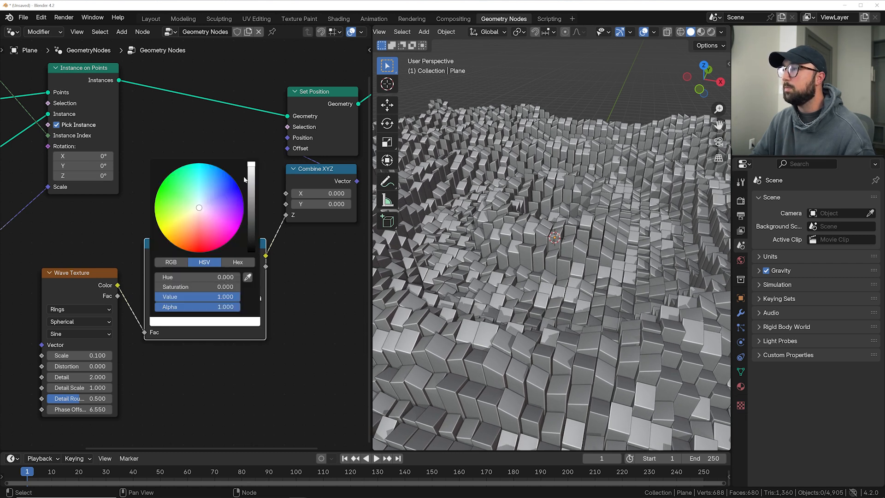
mouse_move(254, 171)
left_mouse_down()
mouse_move(251, 215)
mouse_move(255, 165)
left_mouse_up()
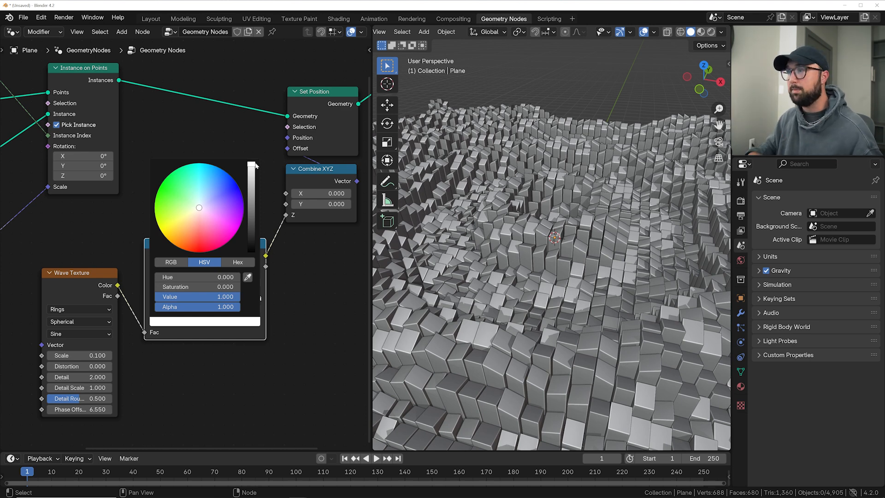
middle_click_drag(690, 278, 627, 295)
scroll(293, 289, "up", 2)
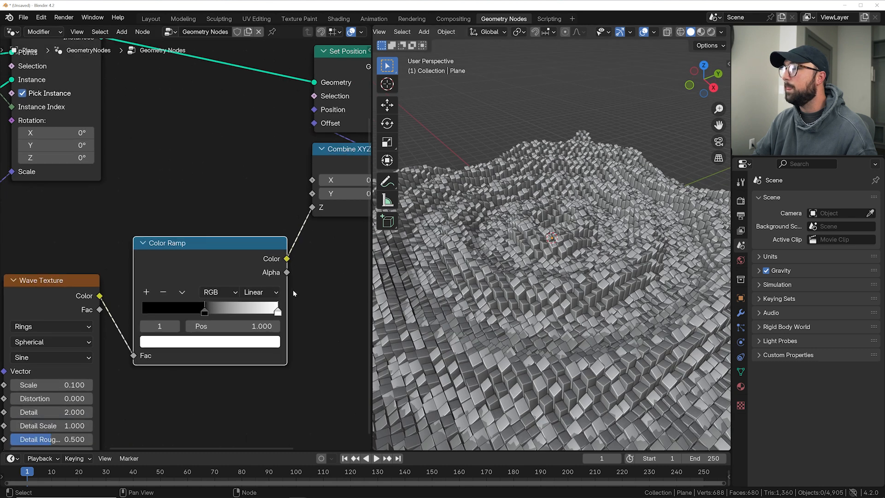
left_click(272, 349)
left_click_drag(276, 145, 275, 156)
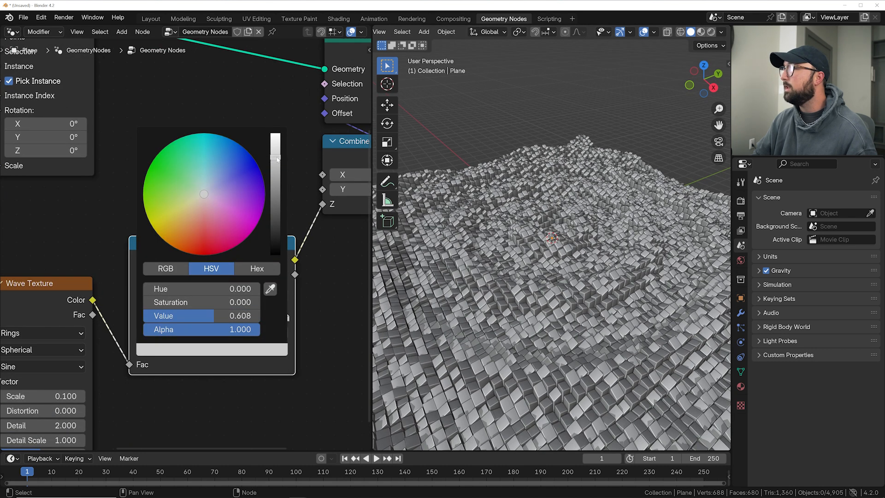
middle_click_drag(572, 276, 553, 263)
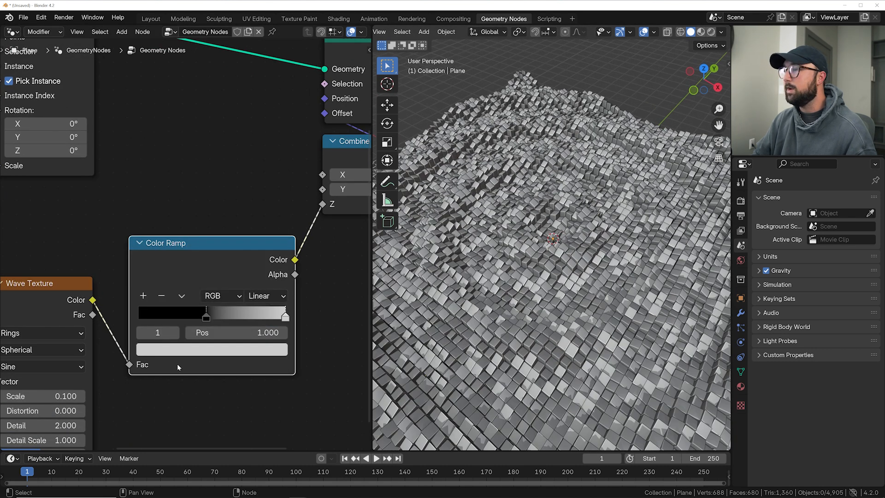
left_click_drag(218, 314, 229, 314)
Set the Wave Texture's Scale to 0.05 and its Phase Offset to -12.36.
middle_click_drag(229, 314, 326, 371)
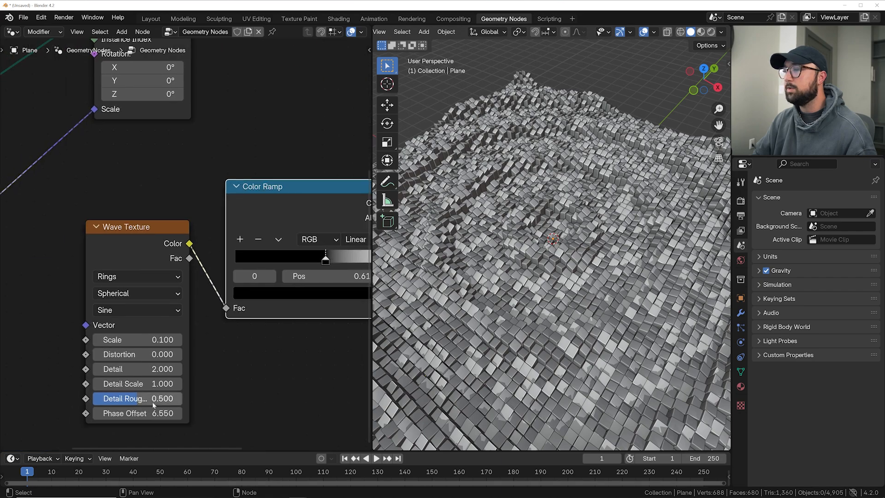
left_click_drag(138, 414, 90, 413)
left_click(138, 340)
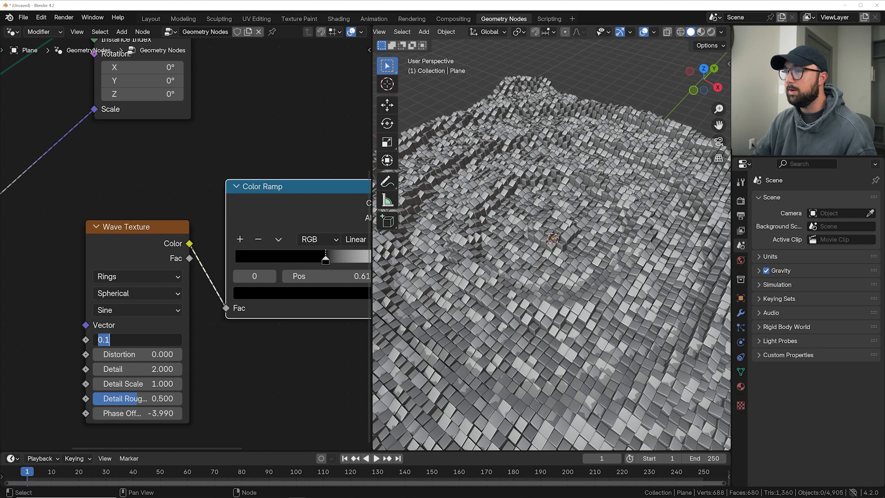
type("0.0")
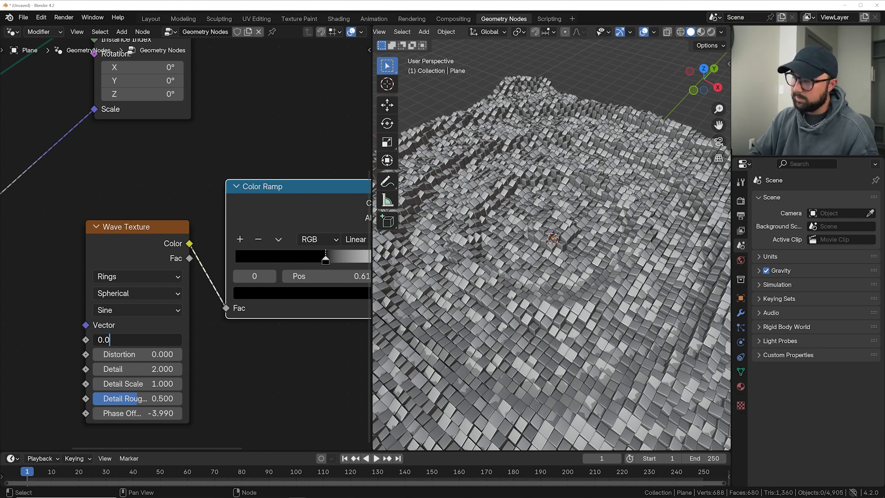
type("5")
key("Return")
left_click_drag(138, 413, 100, 413)
Set the Wave Texture's Scale to 0.08 and its Phase Offset to -27.01.
double_click(139, 340)
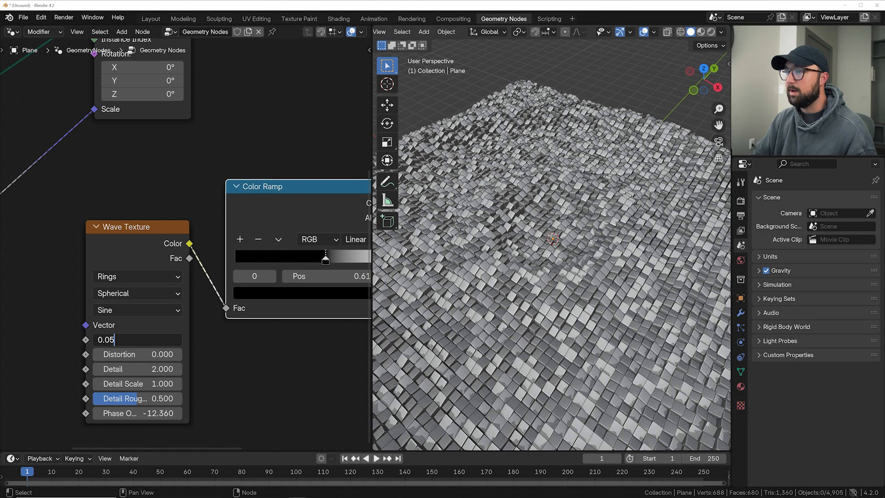
key("BackSpace")
type("8")
key("Return")
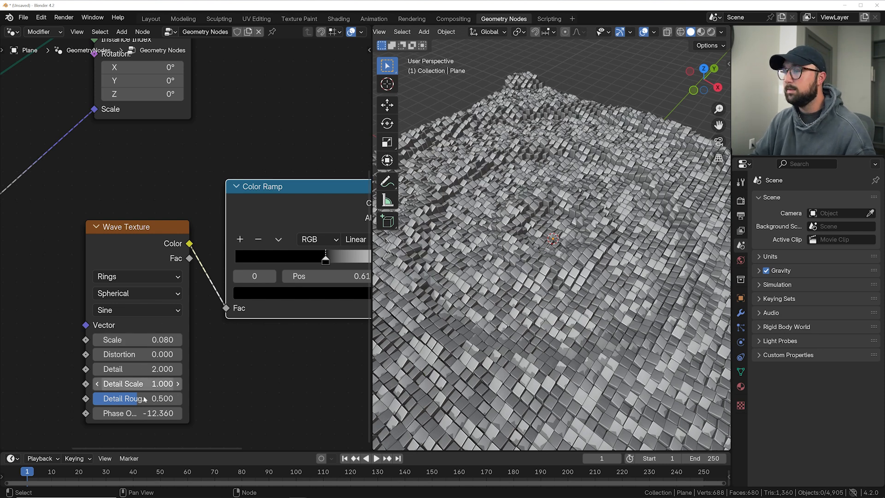
left_click_drag(152, 413, 84, 413)
Insert a Store Named Attribute node between Instance on Points and Set Position.
scroll(221, 344, "down", 4)
middle_click_drag(326, 301, 229, 330)
scroll(230, 330, "down", 1)
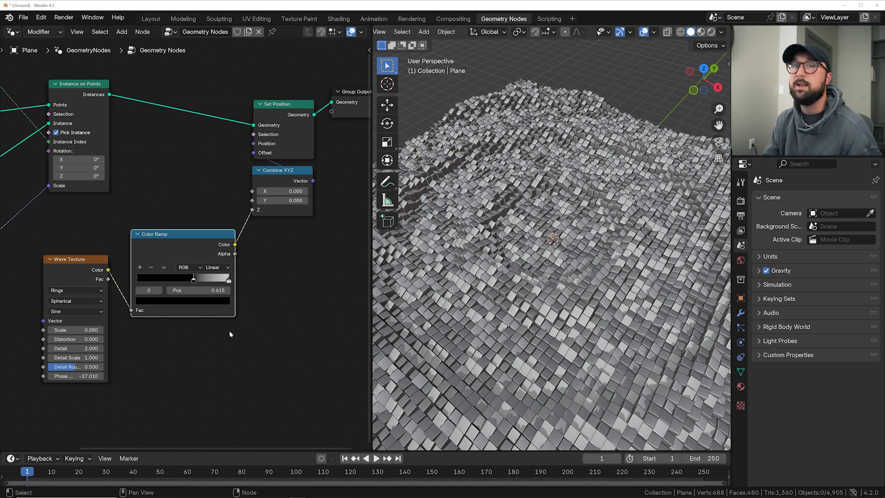
scroll(229, 332, "down", 4)
middle_click_drag(236, 220, 232, 282)
scroll(221, 267, "up", 6)
key("shift+a")
left_click(199, 147)
type("store")
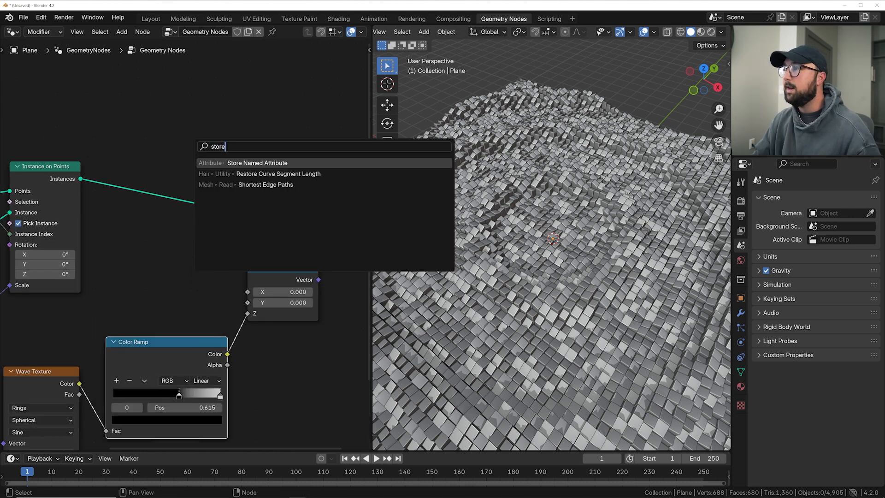
key("Return")
left_click(148, 146)
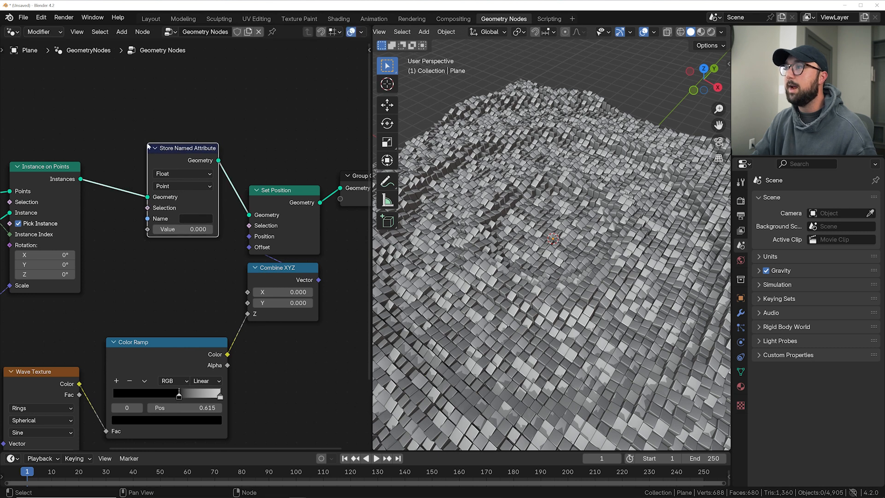
Set the Store Named Attribute's domain to Instance and name the attribute wave.
left_click(171, 185)
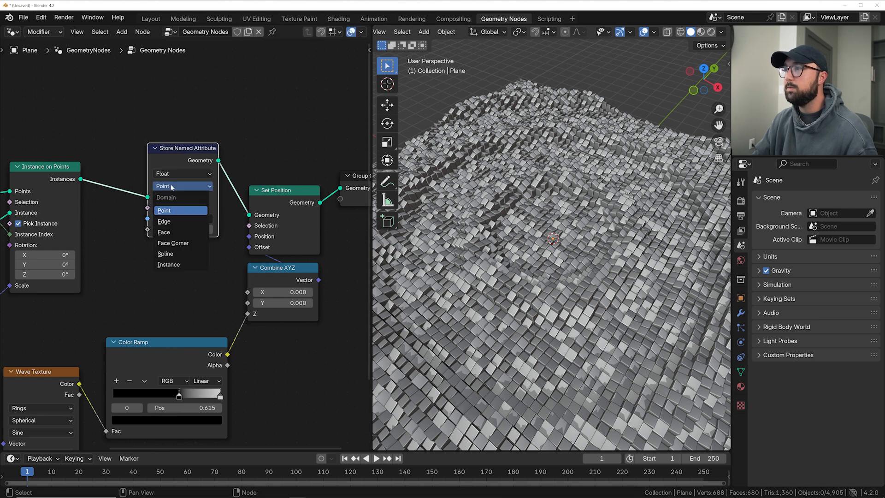
left_click(167, 265)
left_click(198, 219)
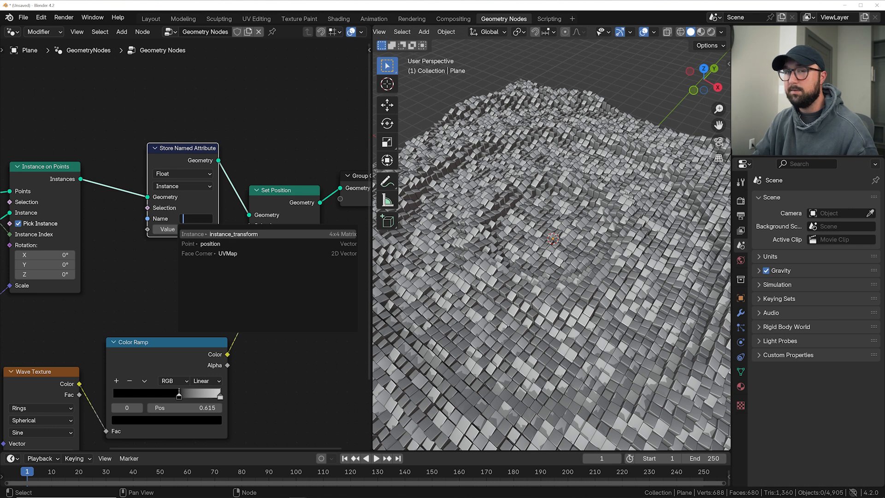
type("wave")
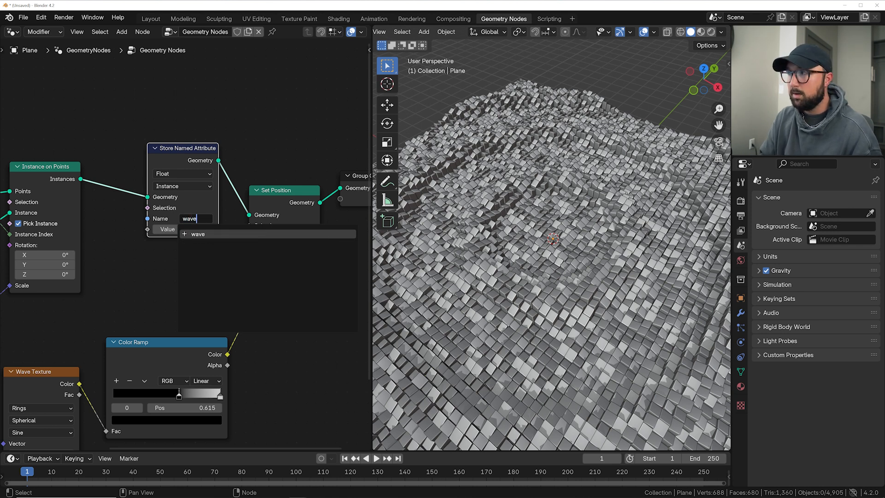
key("Return")
Connect the Wave Texture's Color to the Store Named Attribute's Value and move the Wave Texture up beneath Instance on Points.
middle_click_drag(177, 273, 192, 283)
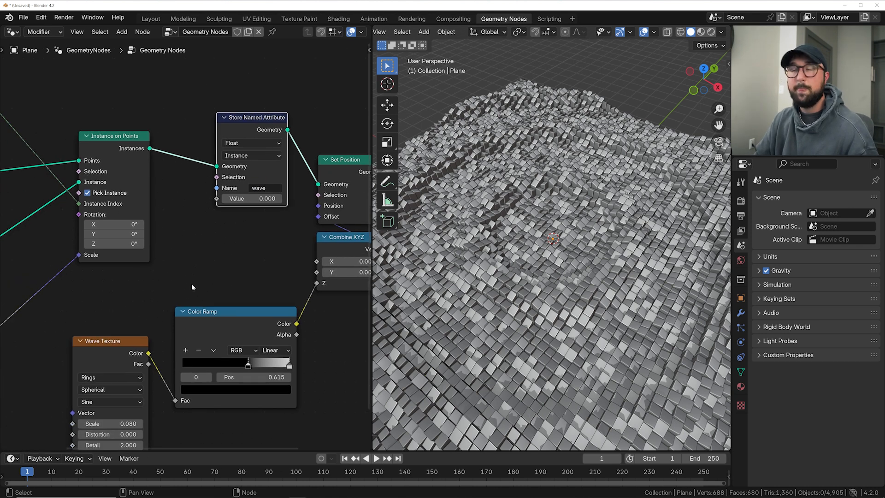
left_click_drag(148, 353, 217, 199)
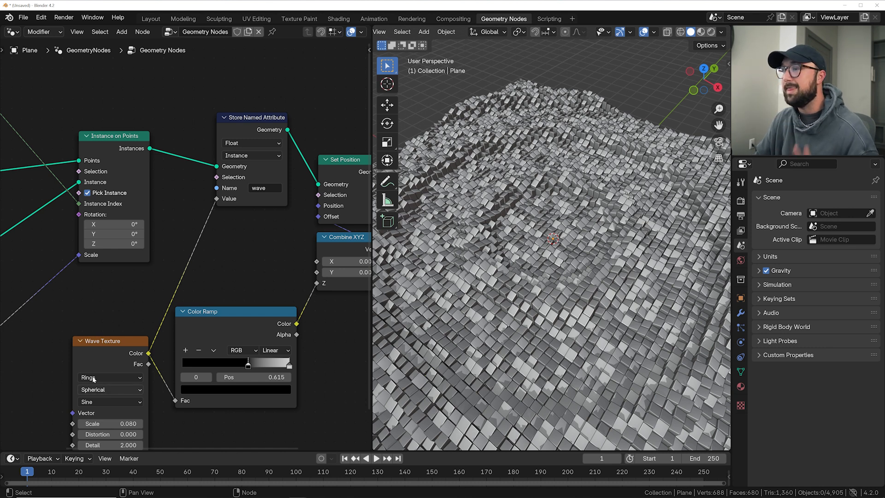
left_click_drag(92, 359, 95, 295)
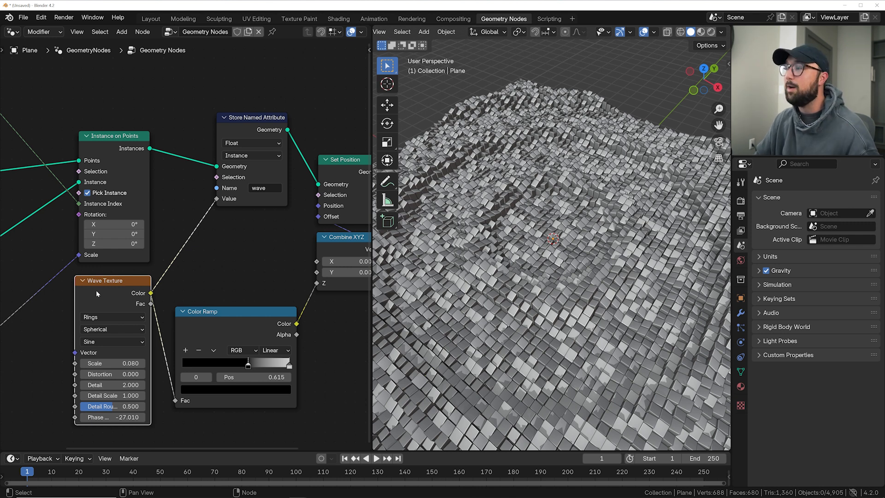
Insert a Set Material node between Set Position and Group Output and assign it a new material created on the plane.
middle_click_drag(308, 291, 157, 291)
scroll(157, 291, "down", 4)
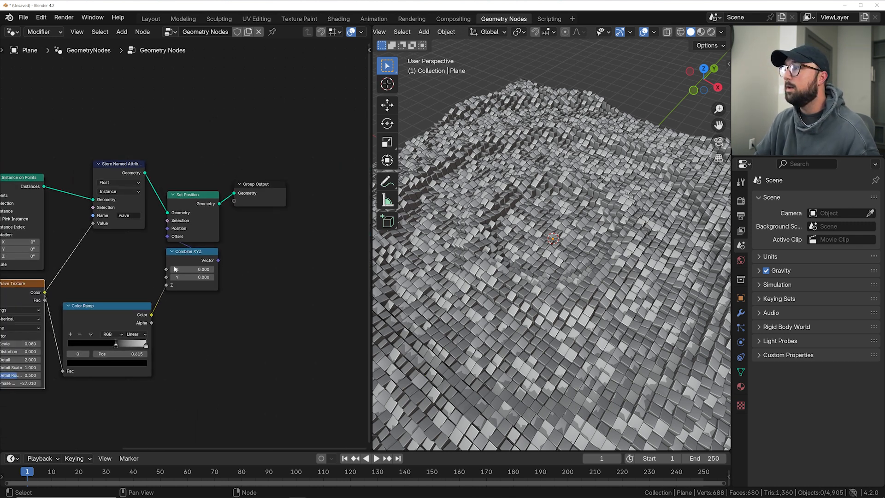
left_click_drag(244, 192, 294, 197)
key("shift+a")
type("set m")
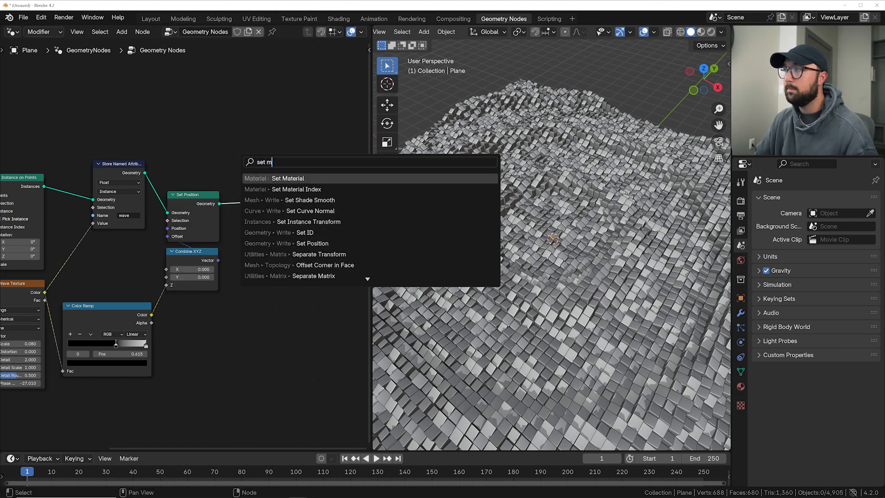
left_click(290, 175)
left_click(231, 176)
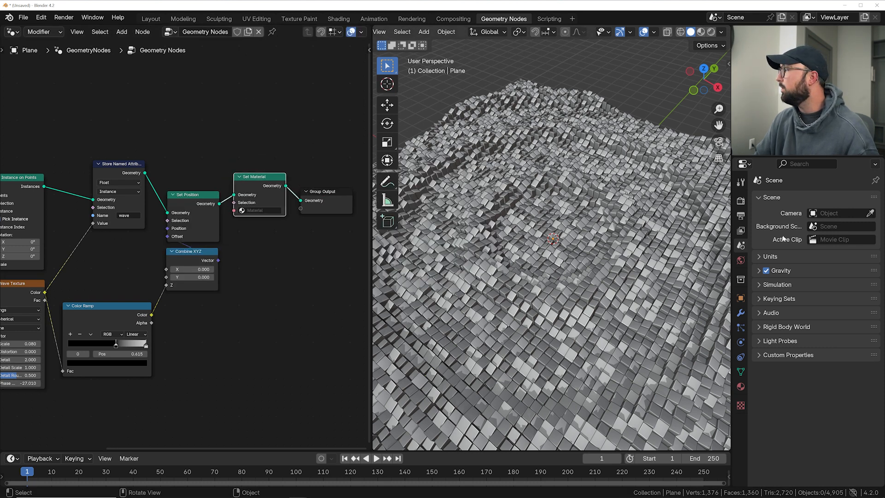
left_click(739, 387)
left_click(822, 243)
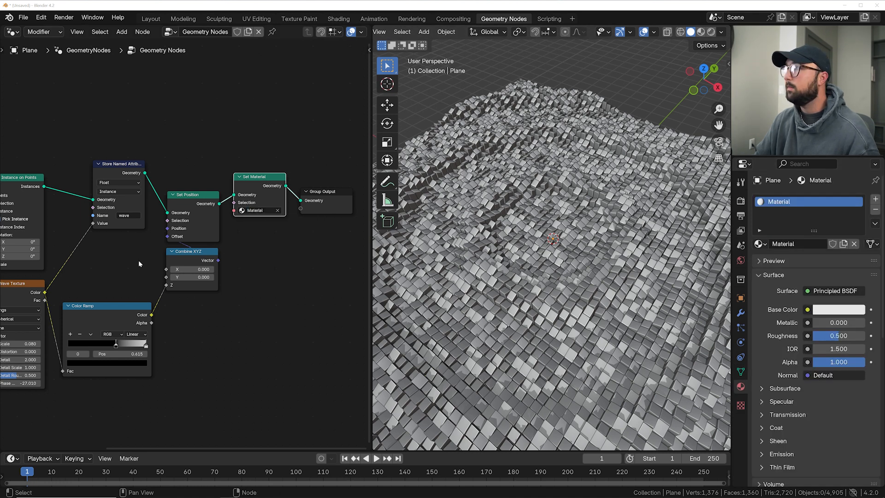
In the Shading workspace, set the Principled BSDF's Metallic to 1 and darken its Base Color to a Value of 0.288.
left_click(337, 19)
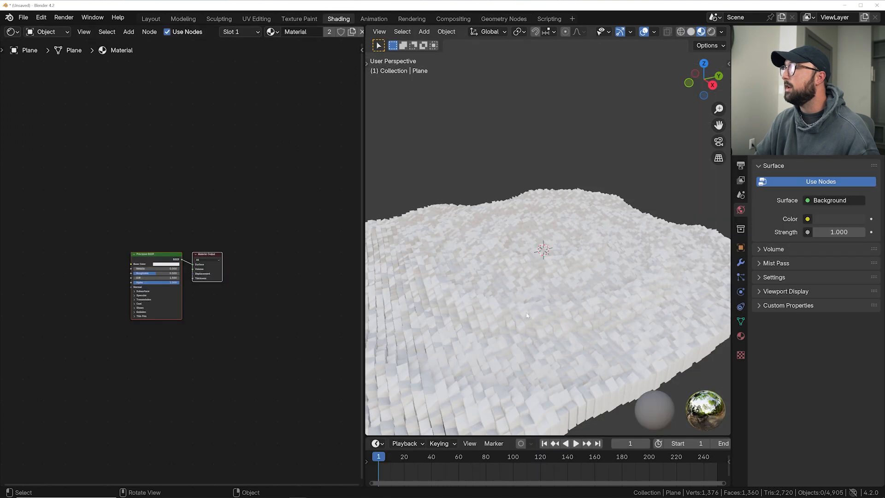
middle_click_drag(527, 315, 535, 318)
scroll(166, 259, "up", 4)
middle_click_drag(229, 263, 233, 262)
left_click_drag(181, 234, 300, 234)
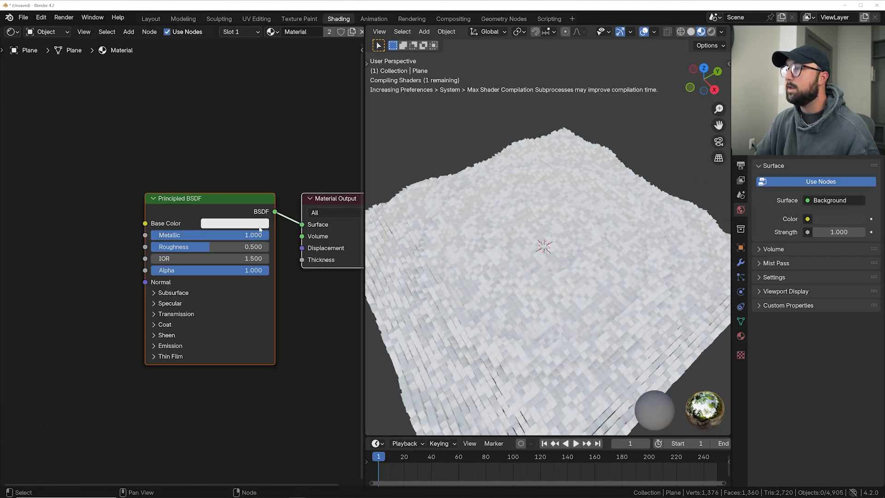
left_click(259, 225)
left_click_drag(311, 103, 309, 93)
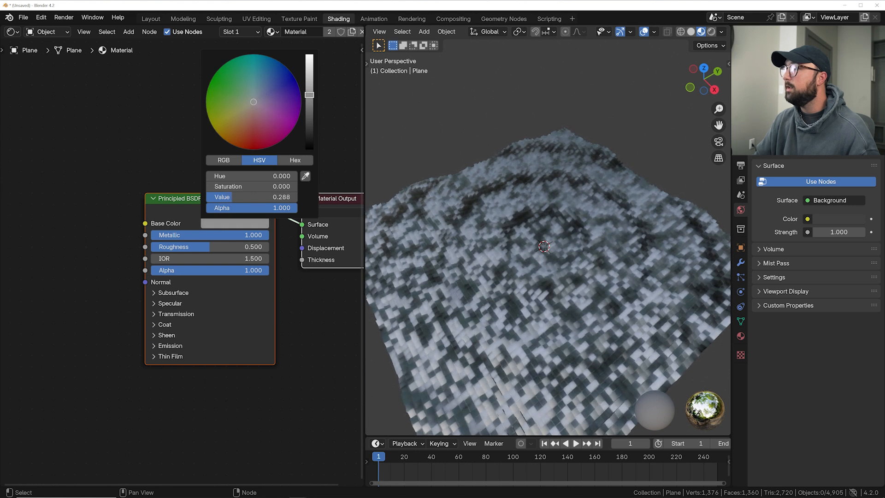
middle_click_drag(586, 295, 567, 263)
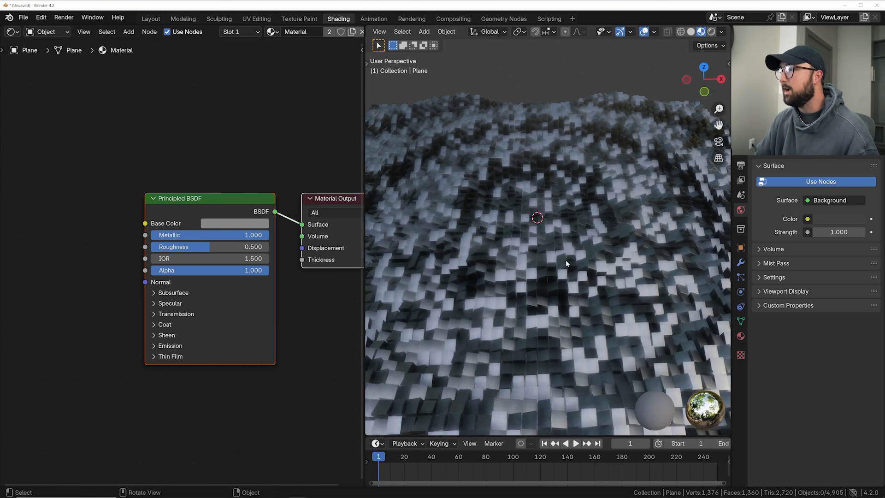
Add a Color Ramp to the material and connect its Color to the Principled BSDF's Roughness.
middle_click_drag(157, 315, 254, 294)
key("shift+a")
left_click(183, 189)
type("col")
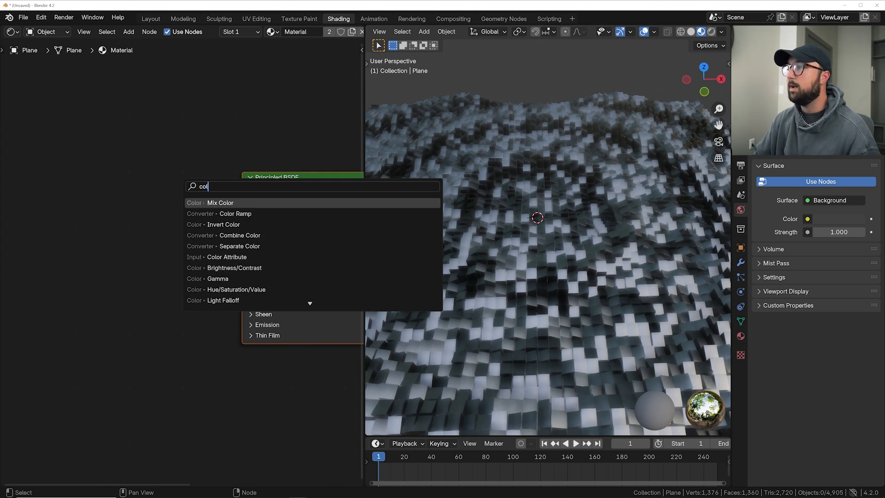
key("Down")
key("Return")
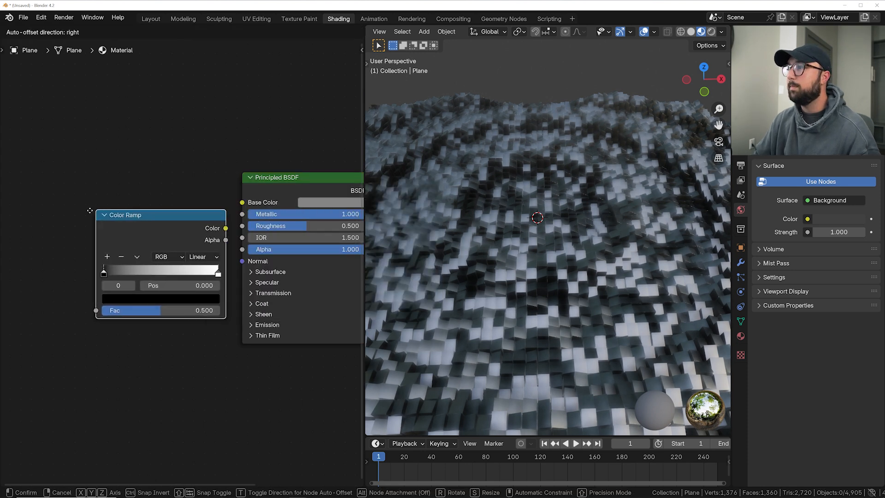
left_click(189, 235)
left_click_drag(189, 234, 242, 226)
Add a Noise Texture and connect its Fac output to the Color Ramp's Fac input.
middle_click_drag(154, 241, 263, 242)
key("shift+a")
left_click(219, 185)
type("noi")
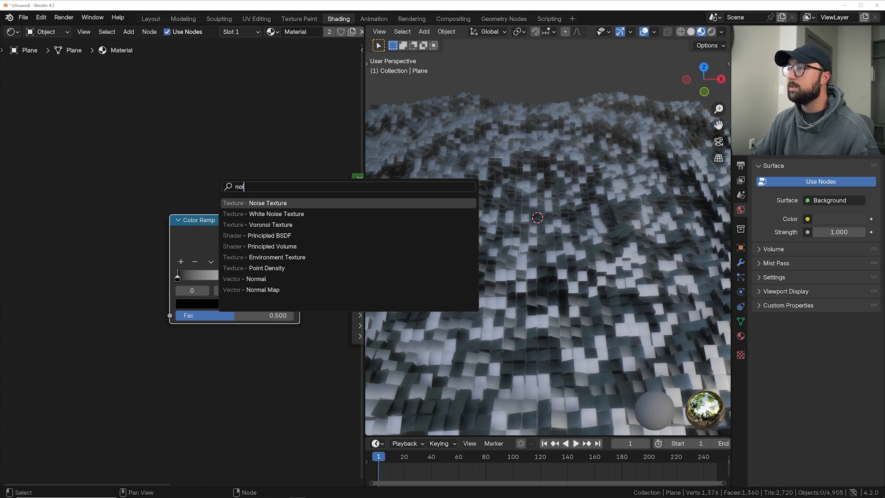
key("Return")
left_click(131, 235)
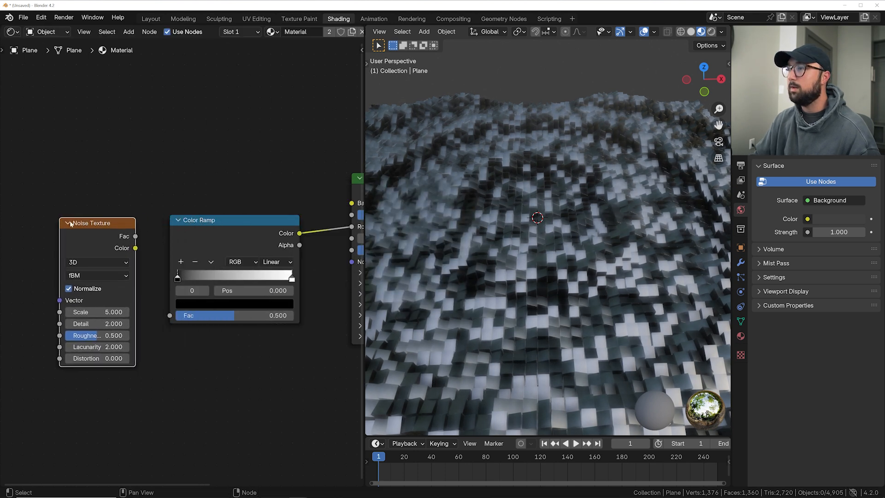
left_click_drag(135, 236, 163, 178)
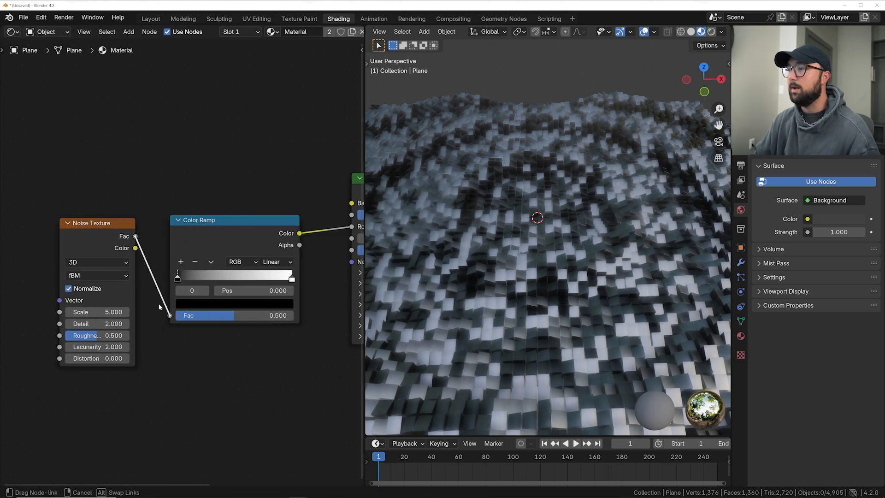
left_click_drag(174, 321, 172, 318)
Add Mapping and Texture Coordinate nodes to the Noise Texture, driving the mapping with Object coordinates.
middle_click_drag(108, 278, 176, 256)
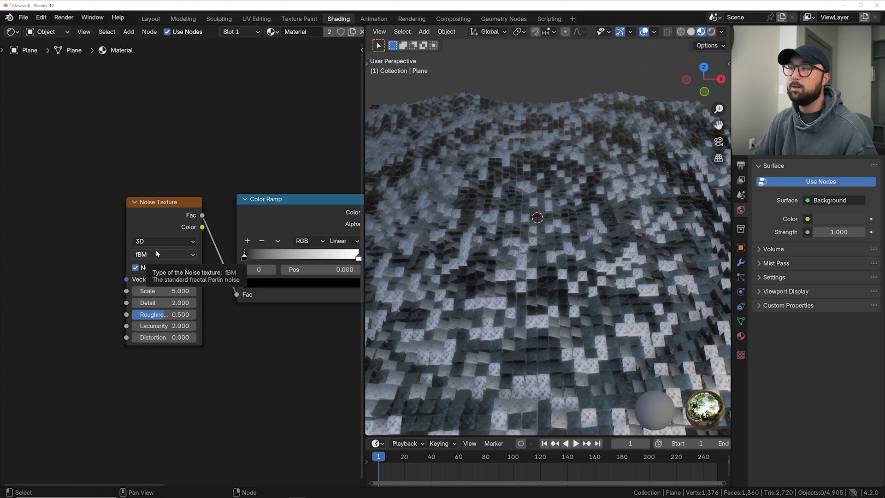
left_click(152, 214)
key("ctrl+t")
middle_click_drag(10, 274, 111, 254)
left_click_drag(109, 251, 130, 242)
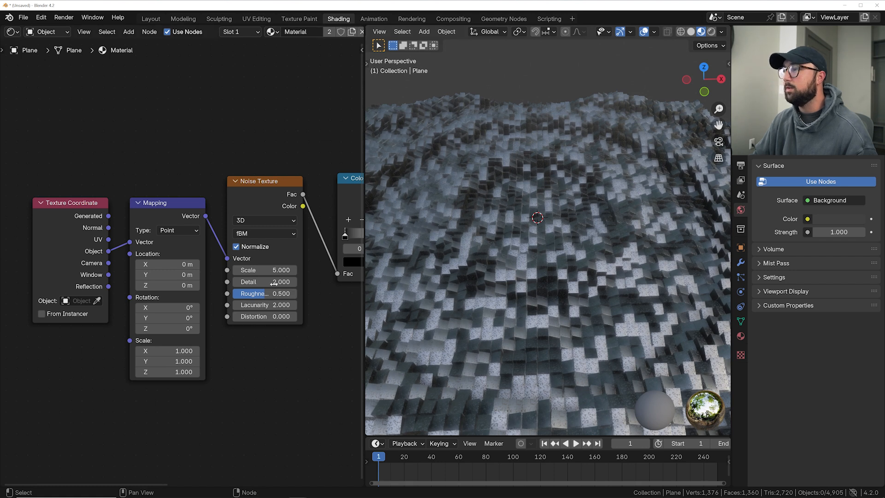
Use the plane as the Texture Coordinate's Object and set the Noise Texture's Scale to 1.16.
left_click_drag(265, 270, 232, 270, "shift")
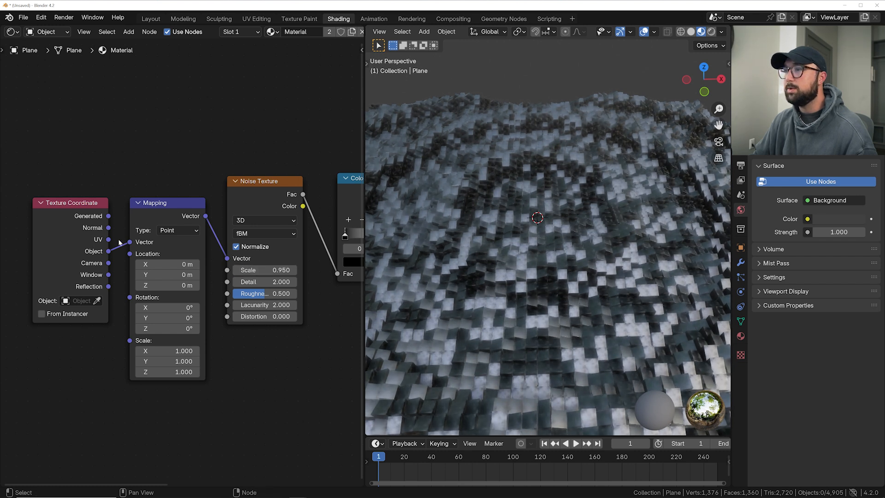
left_click(98, 301)
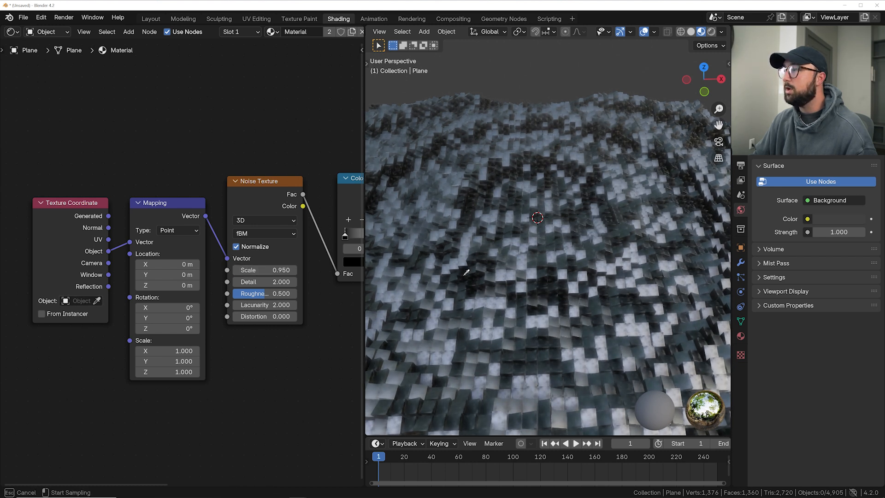
left_click(544, 263)
mouse_move(245, 270)
left_mouse_down()
mouse_move(260, 270)
mouse_move(241, 270)
left_mouse_up()
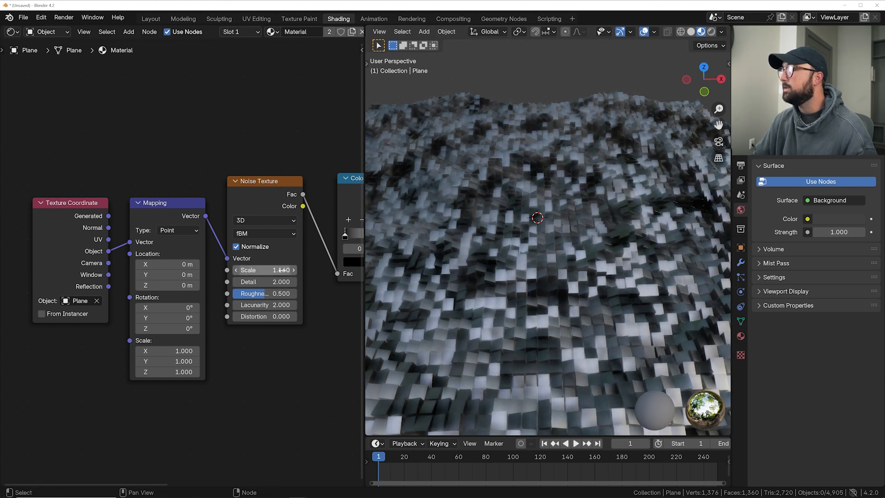
Set the Noise Texture's Detail to 12 and its Roughness to 0.89.
middle_click_drag(322, 242, 140, 254)
scroll(134, 269, "up", 4)
middle_click_drag(79, 302, 112, 292)
double_click(92, 295)
type("12")
key("Return")
left_click_drag(89, 310, 113, 310)
Move the Color Ramp's black stop to position 0.335 and its white stop inward to just past the middle of the gradient.
left_click_drag(188, 236, 193, 236)
left_click_drag(195, 234, 253, 233)
left_click_drag(351, 232, 291, 232)
left_click(248, 231)
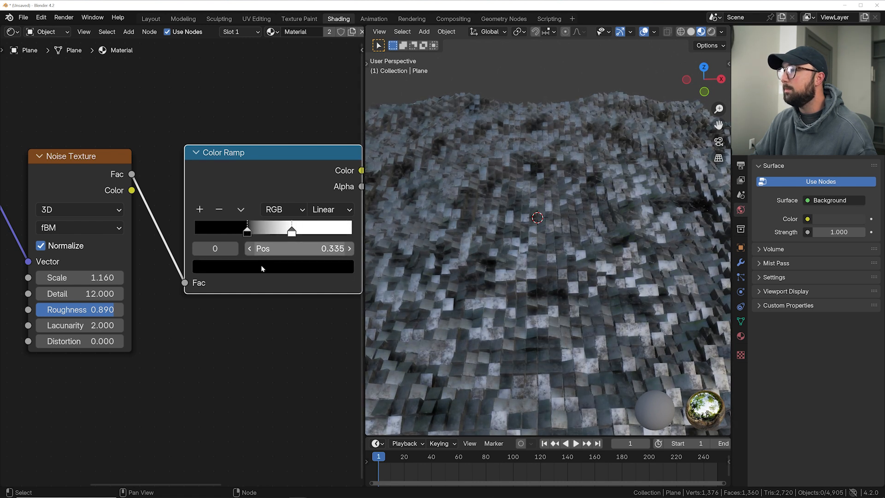
Lighten the Color Ramp's black stop to a color Value of 0.367 and inspect the blocks' surface up close.
left_click(273, 266)
left_click_drag(341, 112, 342, 83)
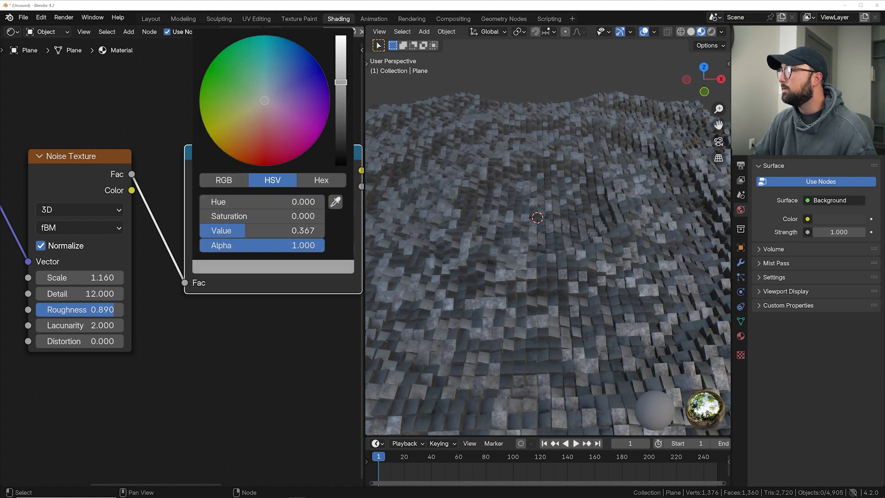
middle_click_drag(567, 235, 513, 253)
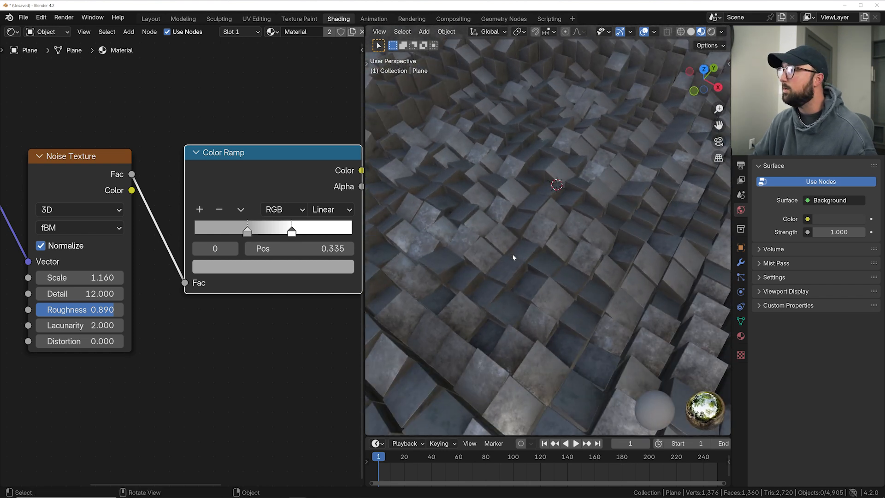
Expand the Principled BSDF's Emission settings and set the Emission Strength to 0.2.
scroll(512, 255, "down", 4)
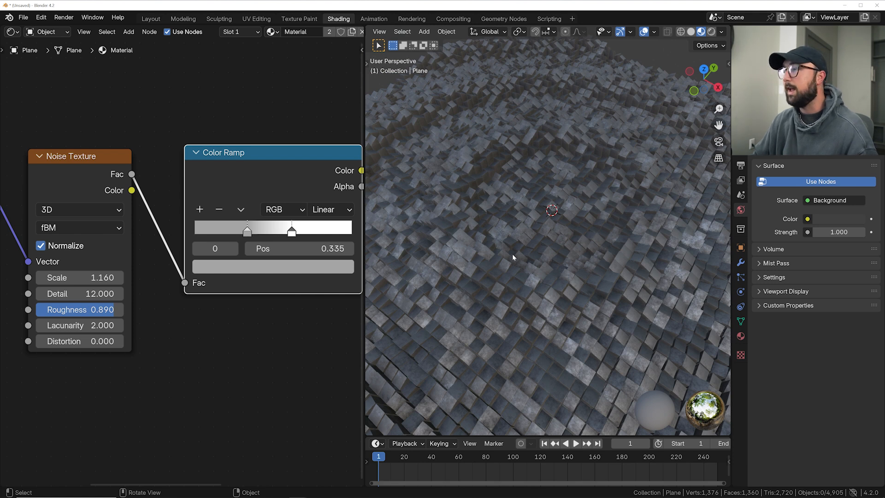
scroll(138, 272, "down", 2)
middle_click_drag(337, 284, 185, 286)
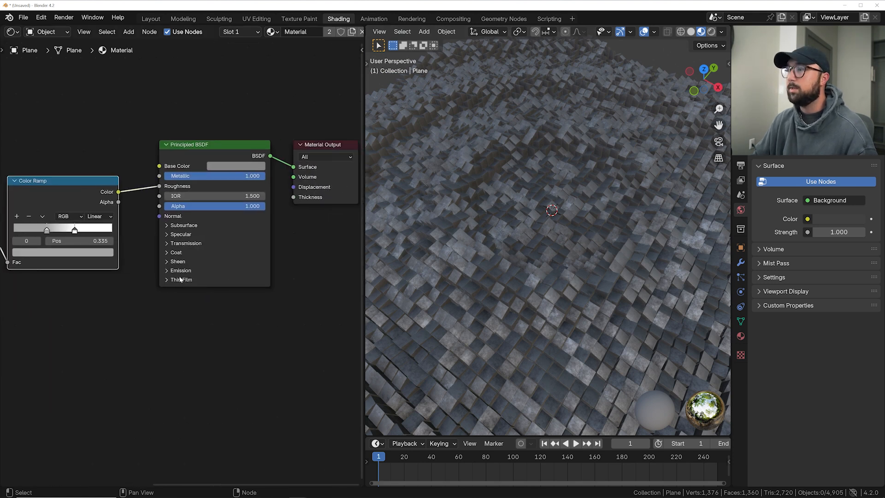
left_click(179, 271)
left_click_drag(214, 292, 233, 292)
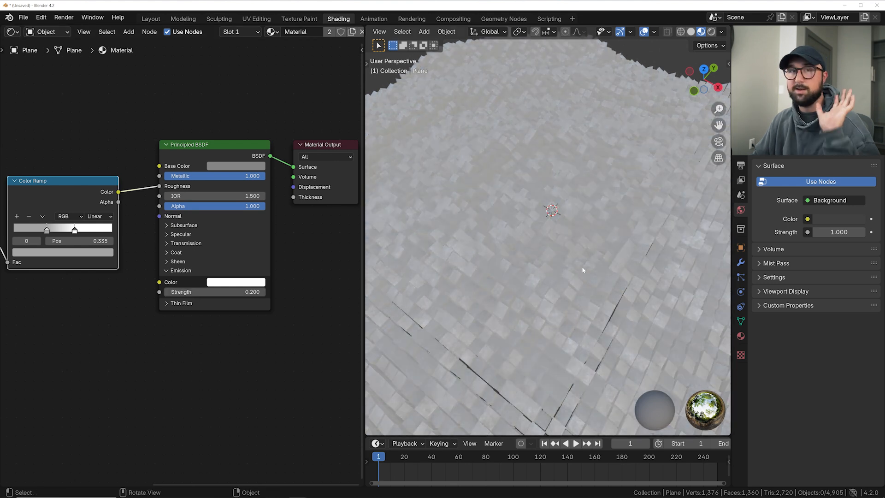
Add an Attribute node below the Noise Texture and Color Ramp nodes.
middle_click_drag(78, 315, 174, 307)
key("shift+a")
left_click(174, 306)
type("at")
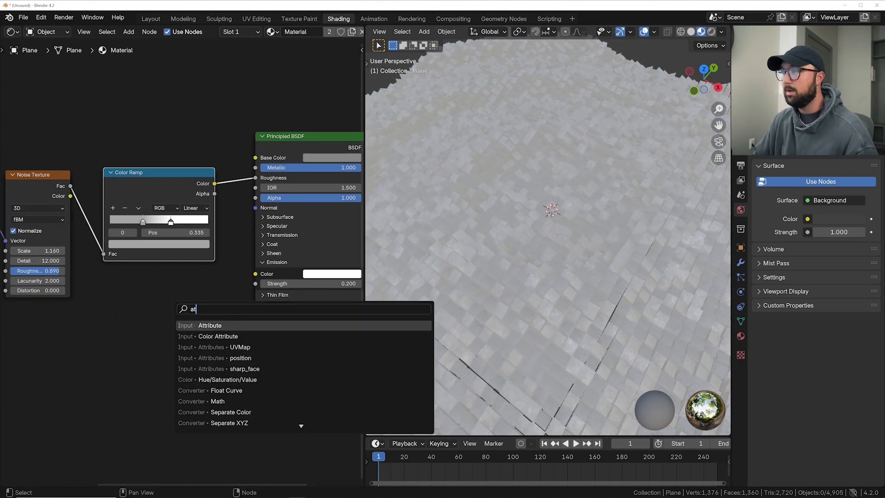
key("Return")
left_click(115, 325)
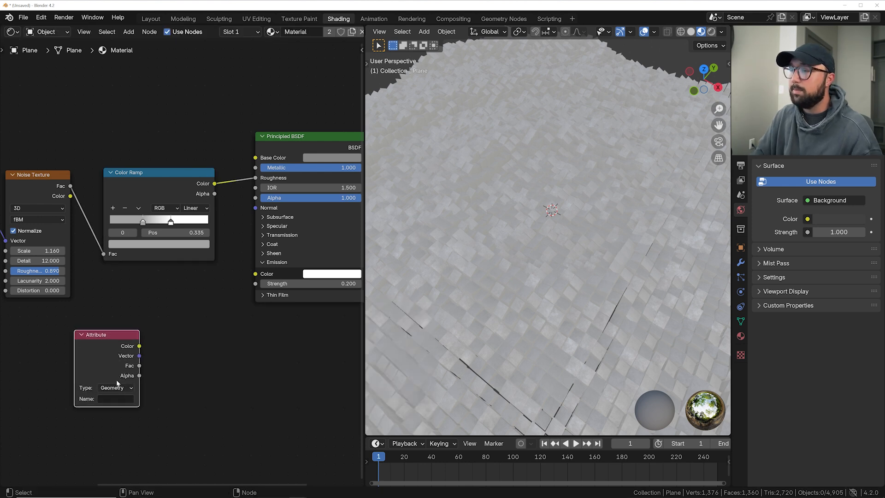
middle_click_drag(174, 360, 183, 310)
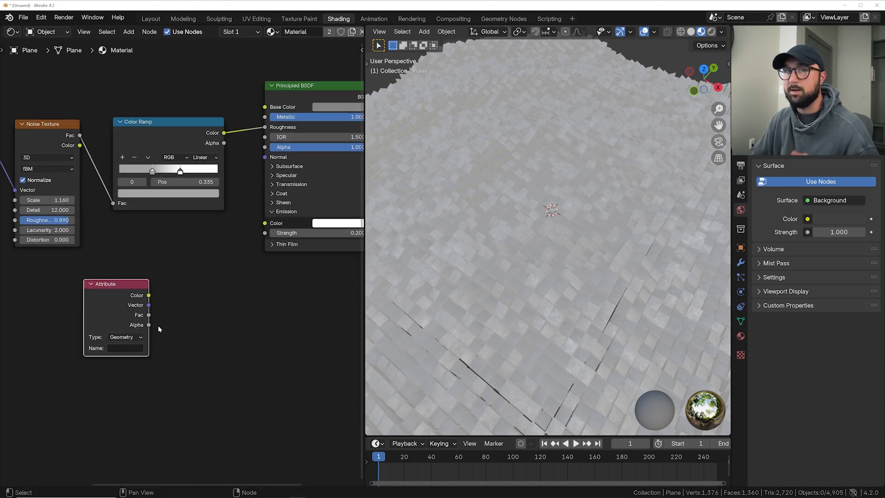
Set the Attribute node to type Instancer with the name "wave" and connect its Fac output to the Emission Color.
left_click(128, 338)
left_click(125, 368)
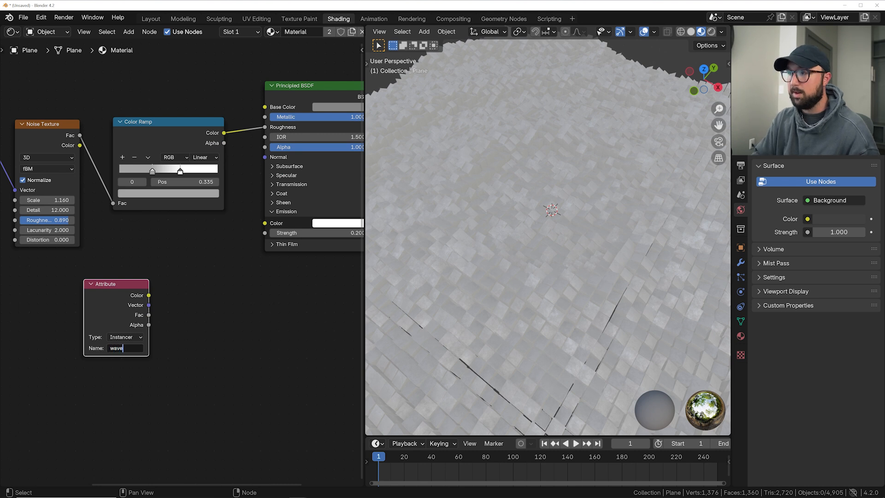
left_click_drag(123, 277, 54, 321)
left_click_drag(149, 315, 265, 223)
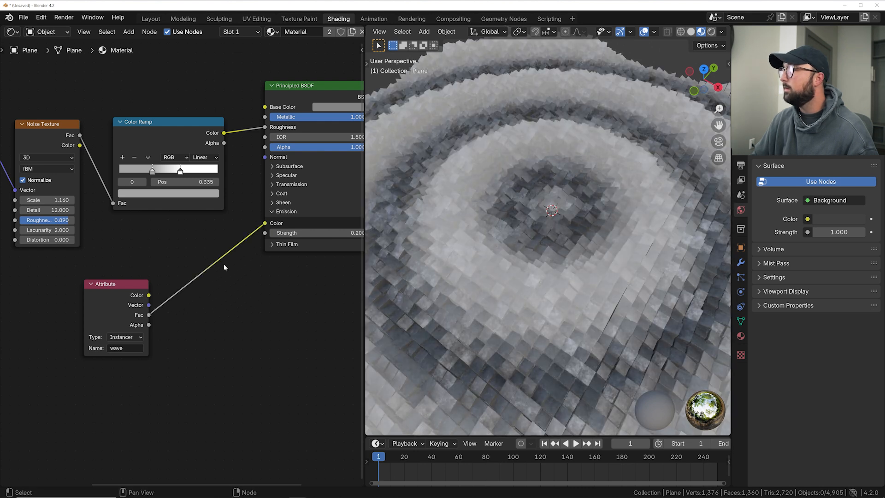
Try a higher Emission Strength on the wave pattern and undo that change.
middle_click_drag(547, 257, 534, 299)
left_click_drag(297, 233, 329, 232)
key("ctrl+z")
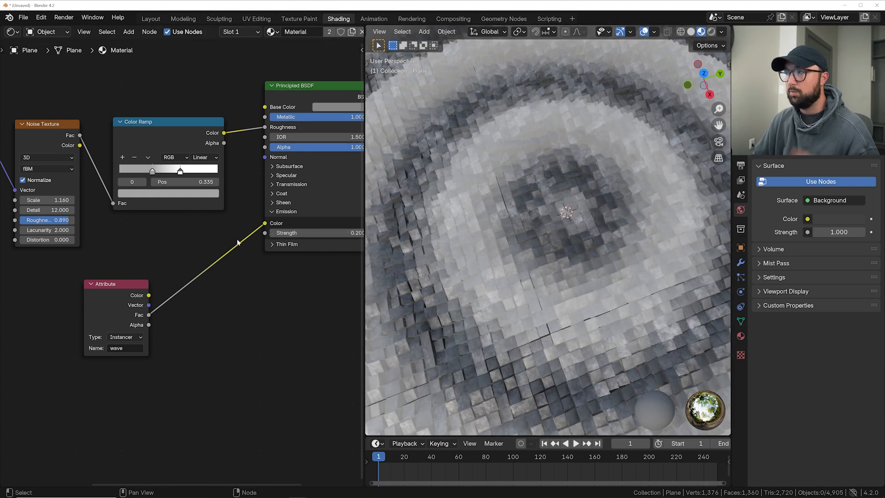
Cut the Attribute's link to the Emission Color, move the node aside and add a Mix Color node.
right_click_drag(221, 238, 221, 356, "ctrl")
left_click_drag(129, 292, 50, 333)
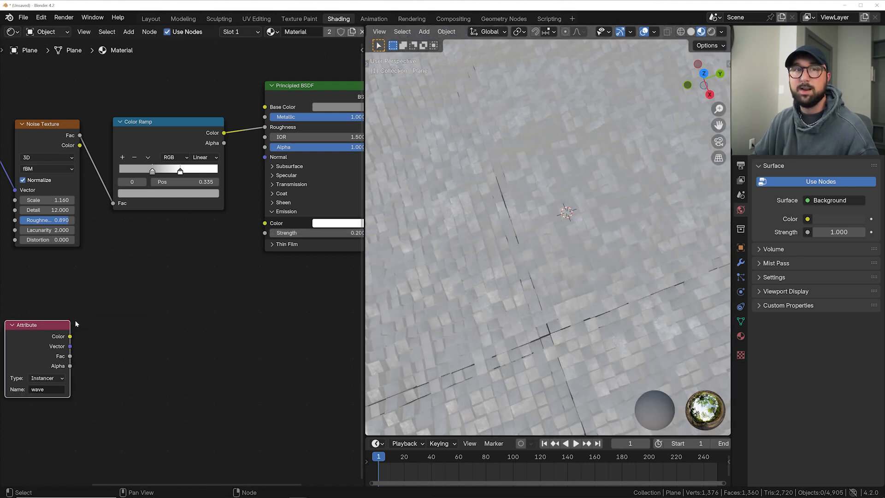
key("shift+a")
type("mix")
key("Return")
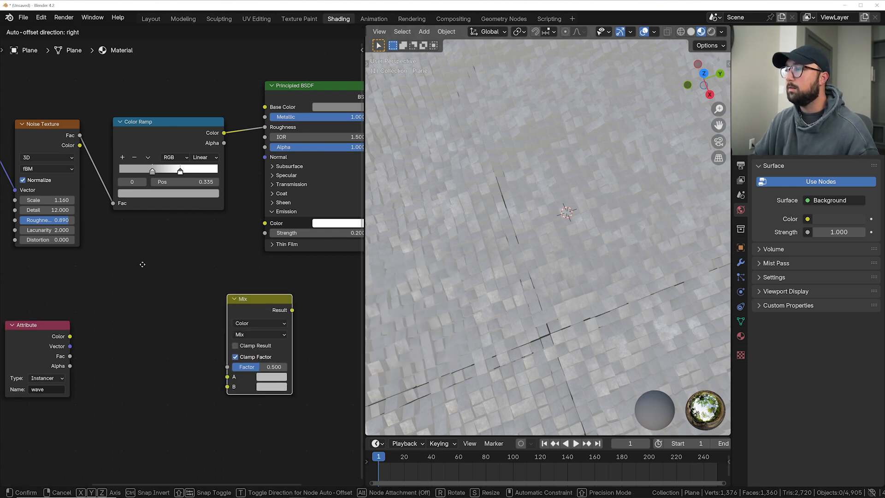
left_click(222, 272)
Position the Mix node in front of the Principled BSDF and connect its Result to the Emission Color.
scroll(193, 273, "down", 5)
middle_click_drag(224, 256, 189, 273)
left_click_drag(148, 289, 174, 282)
mouse_move(313, 164)
left_mouse_down()
mouse_move(337, 156)
mouse_move(320, 163)
left_mouse_up()
scroll(182, 276, "up", 6)
left_click_drag(152, 290, 133, 287)
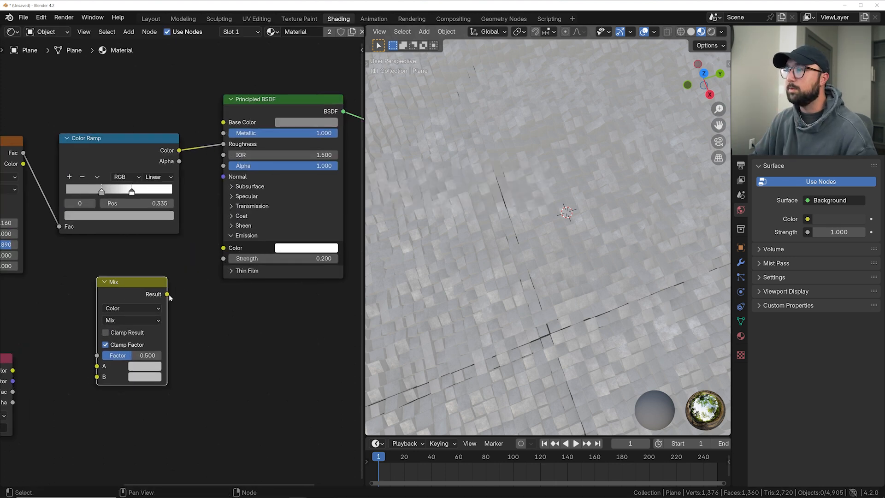
left_click_drag(167, 295, 224, 250)
Add a Color Ramp node and place it between the Attribute node and the Mix node.
left_click_drag(144, 325, 99, 337)
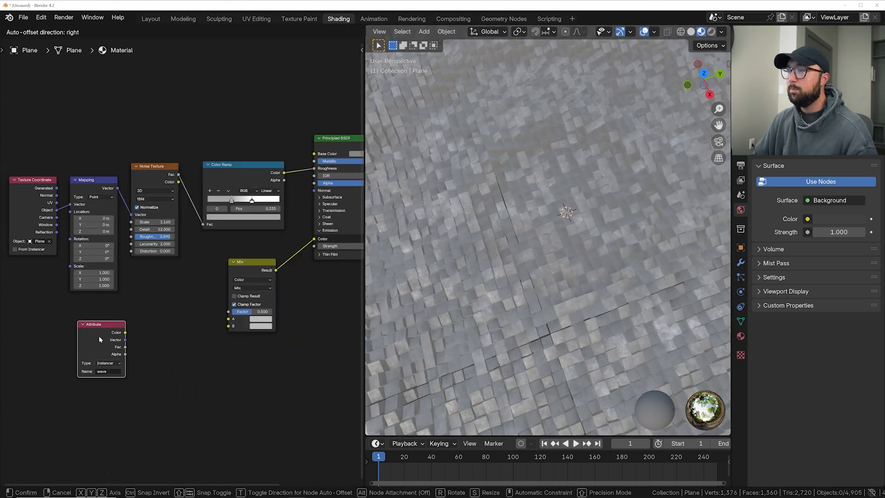
key("shift+a")
left_click(154, 301)
type("col")
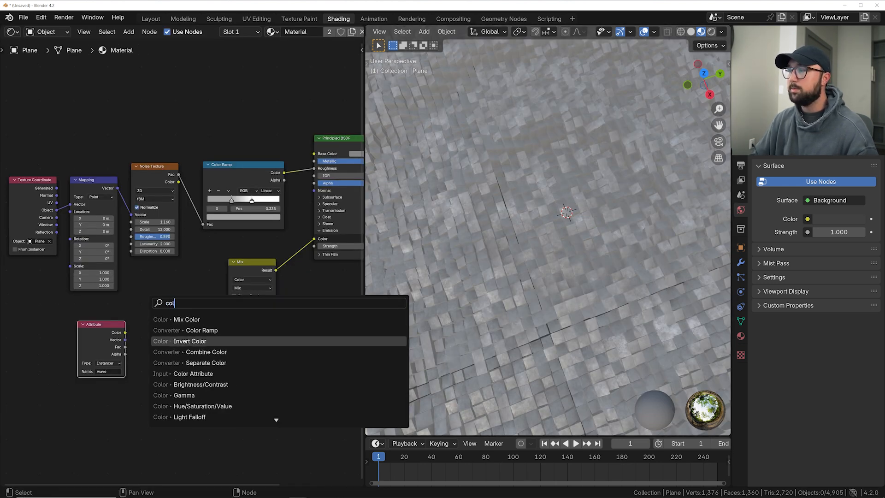
left_click(202, 330)
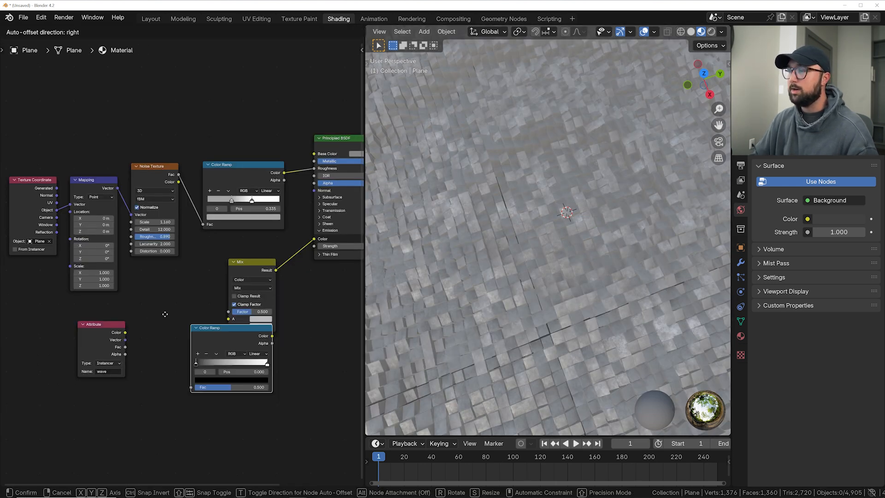
left_click(63, 319)
left_click_drag(167, 304, 159, 306)
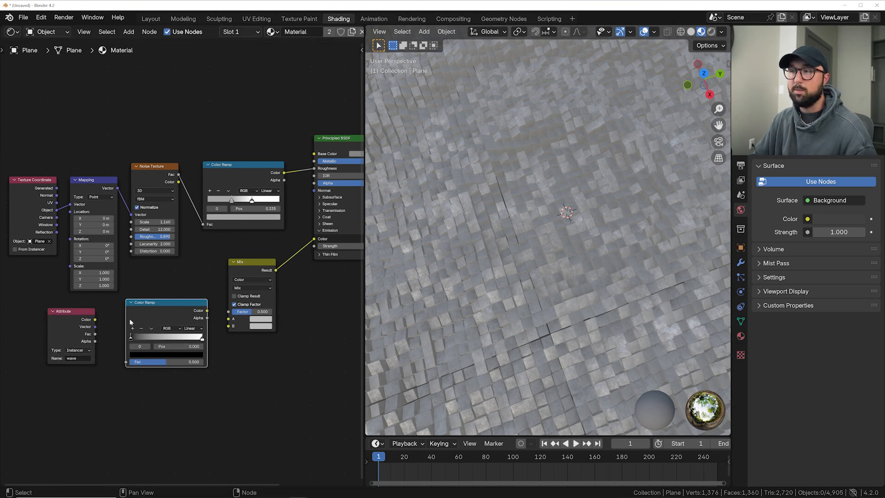
Connect the Attribute's Fac to the new Color Ramp's Fac, and the ramp's Color to the Mix node's Factor.
left_click_drag(95, 334, 128, 363)
left_click_drag(197, 317, 200, 290)
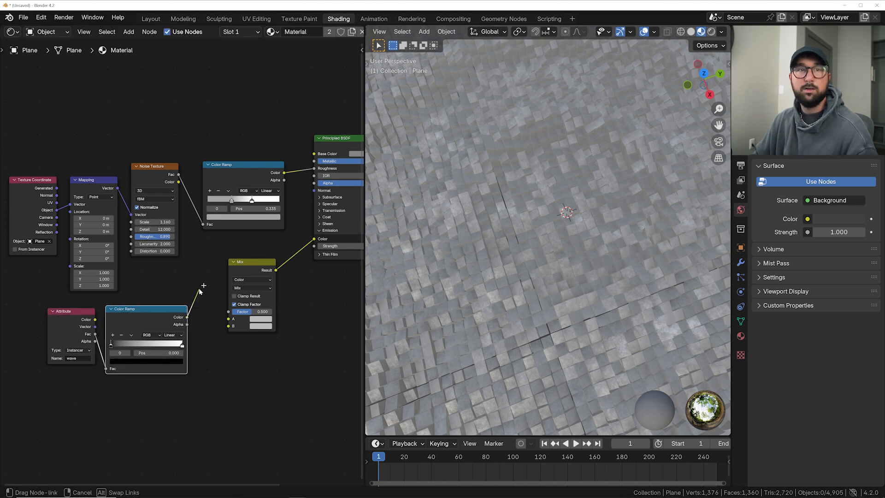
left_click_drag(228, 315, 229, 312)
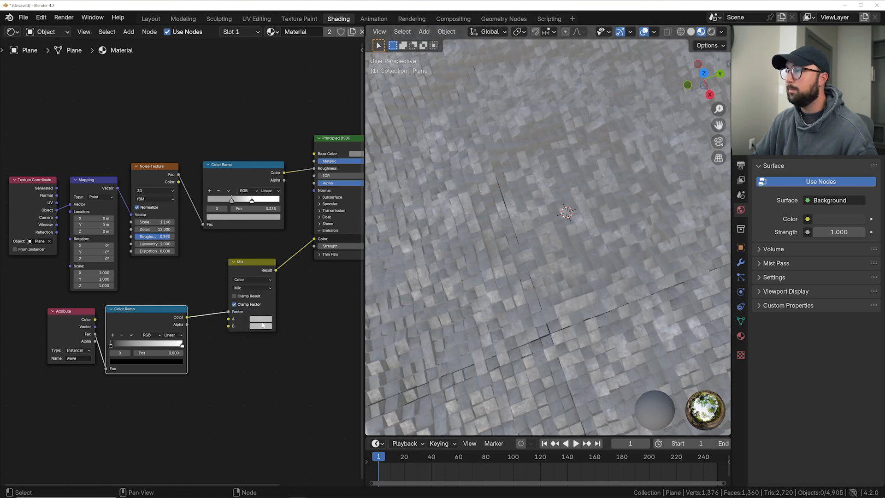
Set the Mix node's A color to black.
left_click(263, 326)
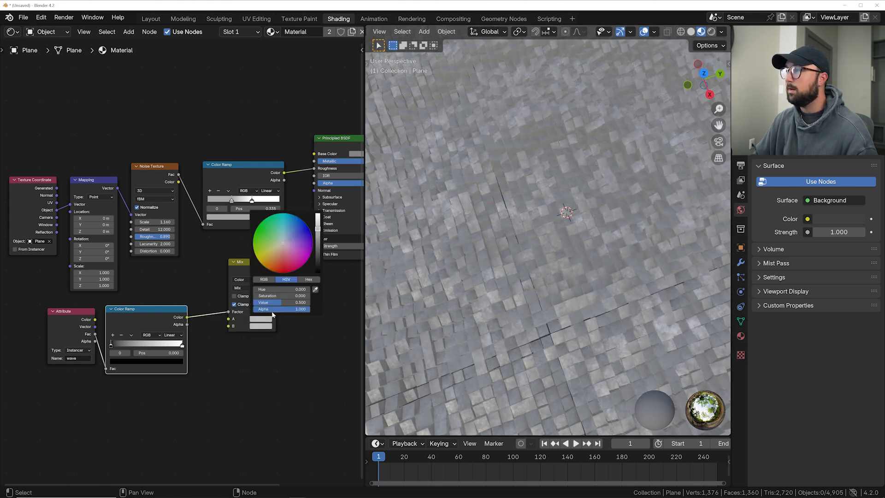
left_click_drag(320, 253, 318, 273)
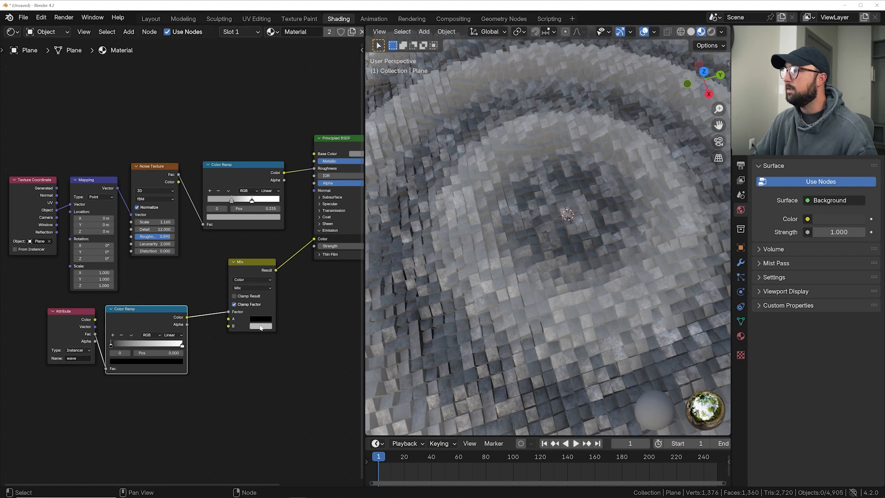
left_click_drag(346, 247, 362, 247)
key("ctrl+z")
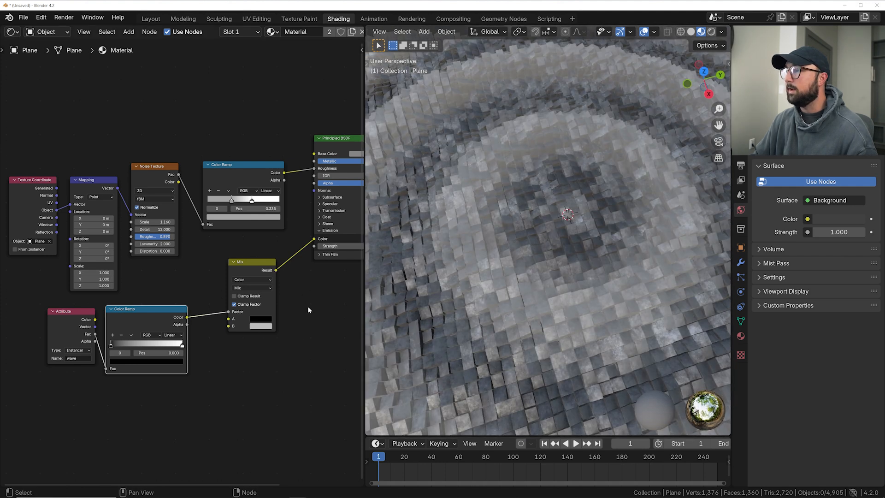
Add a Layer Weight node below the Attribute node.
key("shift+a")
left_click(310, 310)
type("layer")
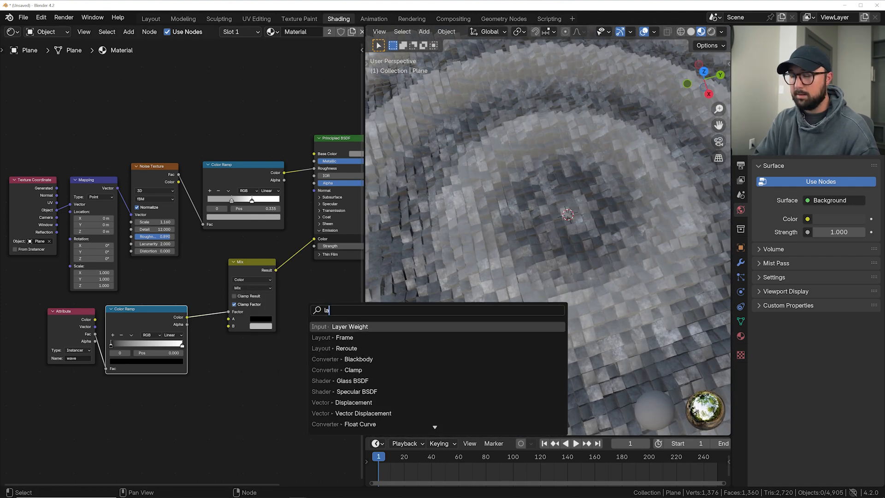
key("Return")
left_click(30, 418)
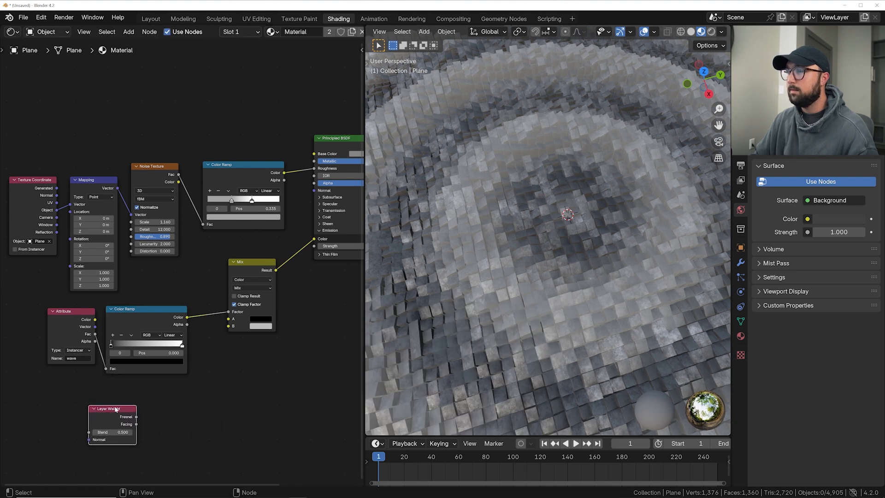
Duplicate the wave Color Ramp, feed it the Layer Weight's Facing output, and connect its Color to the Mix node's B input.
middle_click_drag(150, 348, 149, 310)
left_click(142, 282)
key("shift+d")
left_click(203, 361)
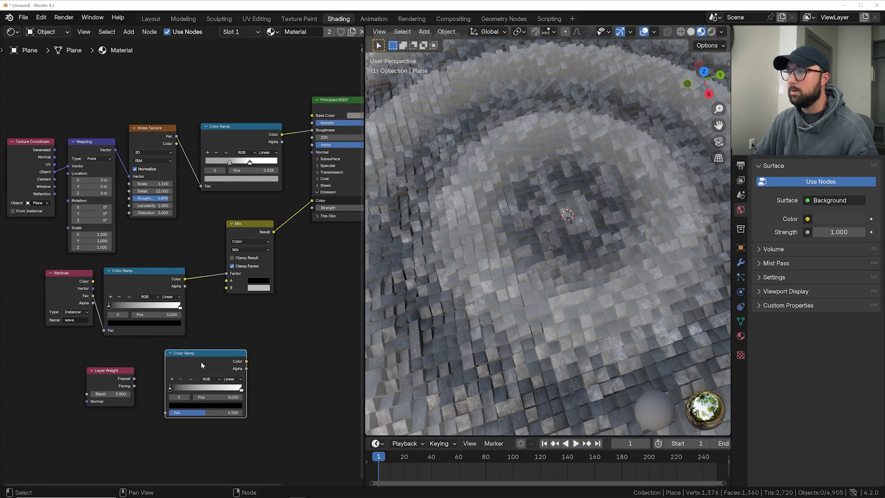
left_click_drag(134, 386, 167, 413)
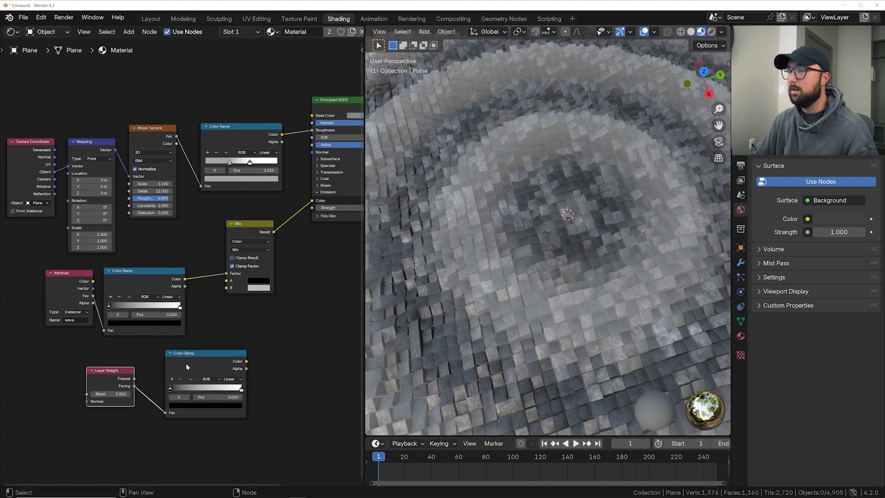
left_click_drag(186, 368, 172, 371)
left_click_drag(232, 365, 229, 289)
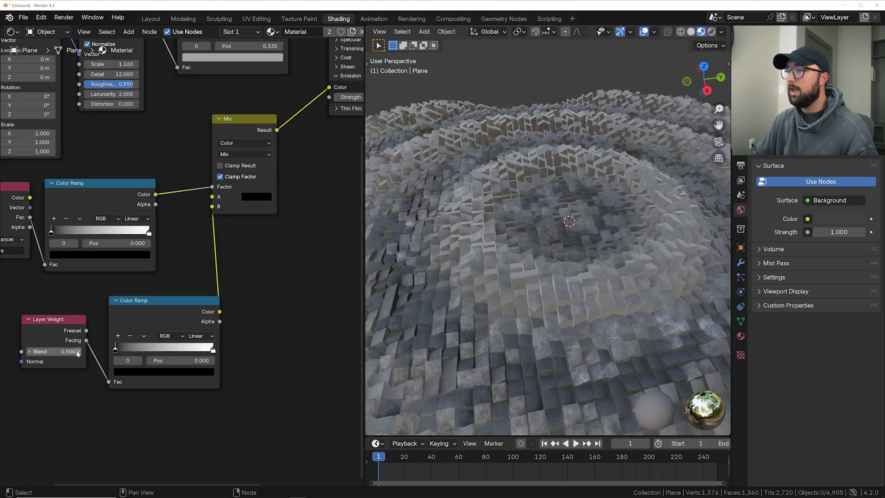
Set the Layer Weight's Blend to 0.53 and color its ramp's white stop a fully saturated blue with Hue 0.619.
mouse_move(76, 352)
left_mouse_down("shift")
mouse_move(87, 352)
mouse_move(60, 352)
left_mouse_up("shift")
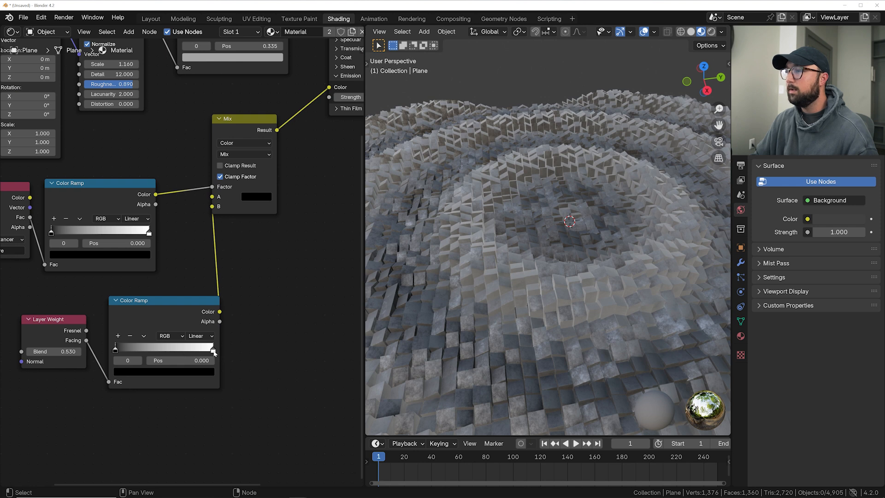
left_click(213, 351)
left_click(164, 371)
left_click(176, 230)
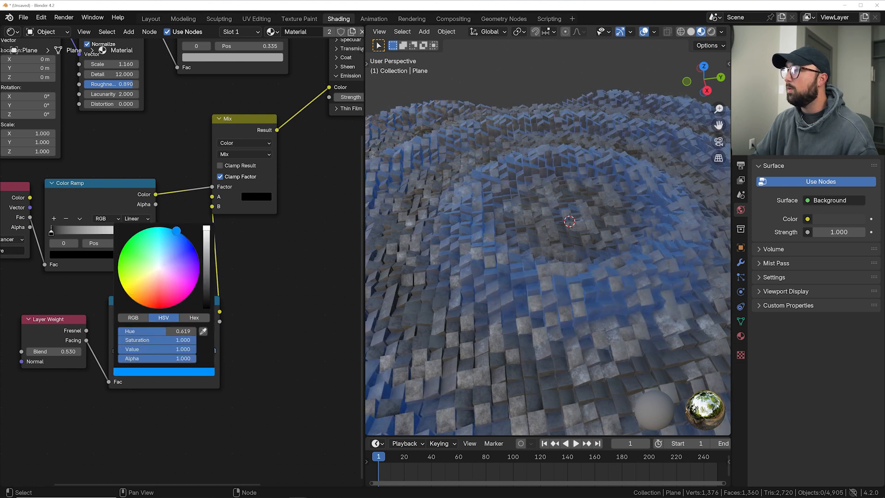
Raise the Principled BSDF's Emission Strength to 7.
middle_click_drag(318, 161, 219, 223)
left_click_drag(283, 160, 302, 159)
middle_click_drag(152, 338, 262, 270)
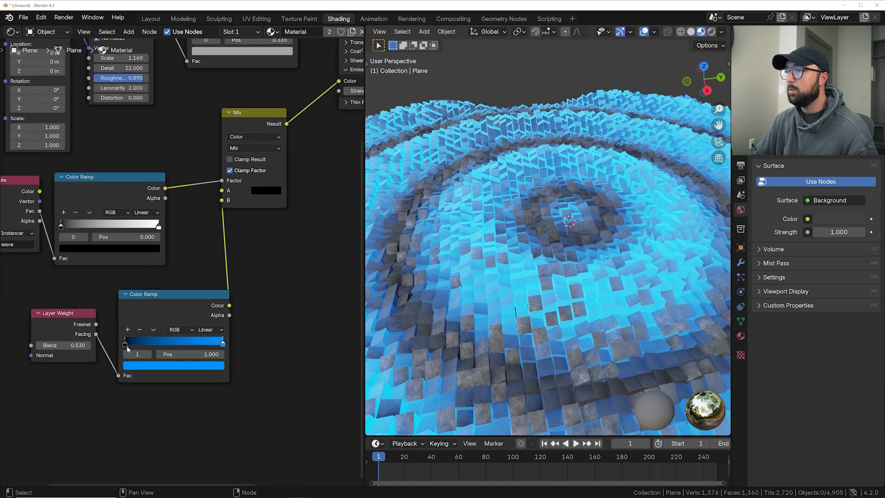
Set the Layer Weight's Blend to 0.29 and move the black stop of its Color Ramp to position 0.265.
mouse_move(67, 346)
left_mouse_down()
mouse_move(41, 345)
mouse_move(54, 345)
left_mouse_up()
mouse_move(506, 310)
middle_mouse_down()
mouse_move(576, 319)
mouse_move(613, 311)
mouse_move(448, 319)
middle_mouse_up()
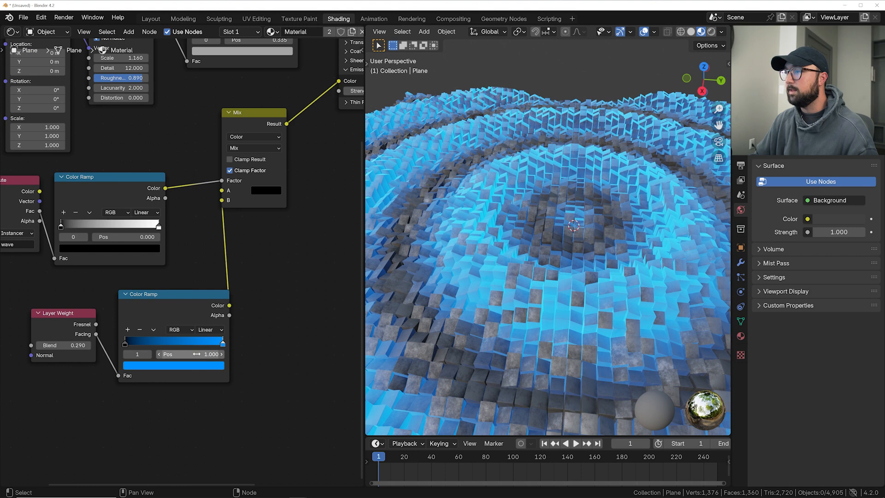
mouse_move(125, 344)
left_mouse_down()
mouse_move(161, 344)
mouse_move(137, 342)
mouse_move(152, 341)
left_mouse_up()
mouse_move(425, 320)
middle_mouse_down()
mouse_move(498, 312)
mouse_move(432, 208)
middle_mouse_up()
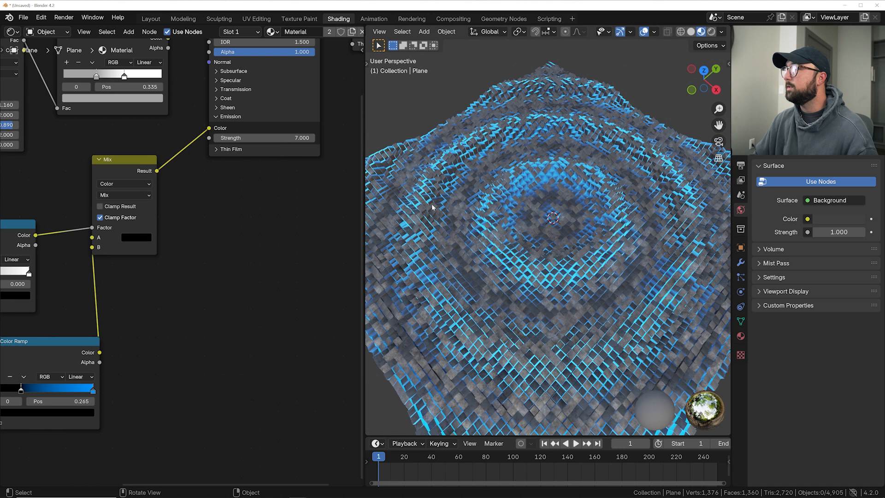
In the Geometry Nodes workspace, switch the viewport to Material Preview and shift the Wave Texture's Phase Offset to move the glowing rings.
left_click(505, 18)
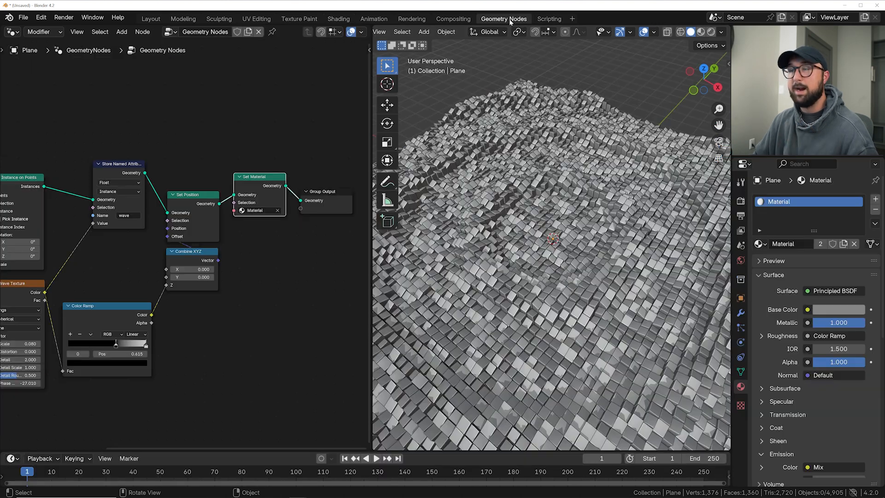
left_click(701, 32)
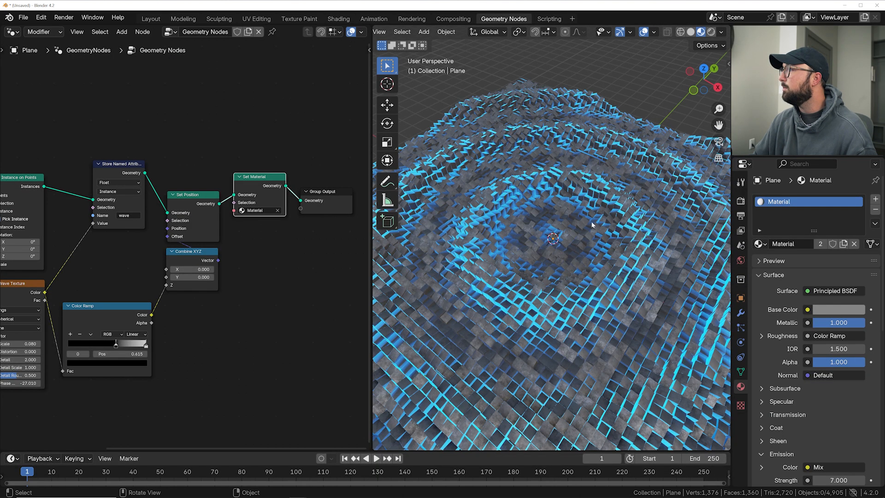
middle_click_drag(109, 340, 252, 271)
left_click_drag(179, 306, 1, 307, "shift")
middle_click_drag(587, 176, 578, 216)
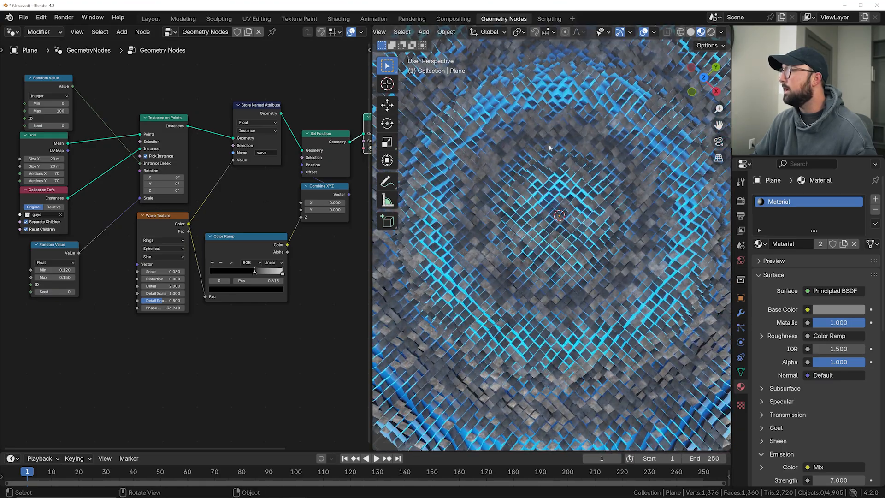
middle_click_drag(481, 213, 528, 233)
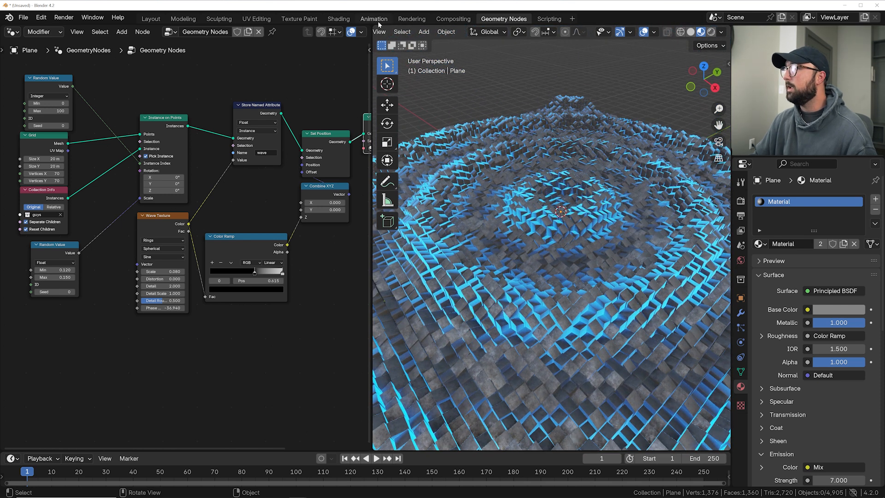
In the Shading workspace, move the black stop of the wave Attribute's Color Ramp to position 0.484 to narrow the glowing rings.
left_click(338, 18)
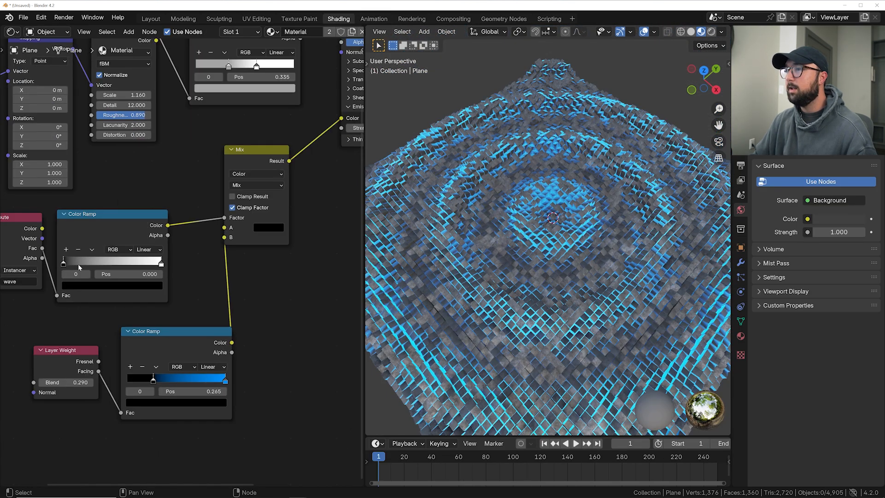
left_click_drag(65, 263, 115, 264)
middle_click_drag(73, 245, 143, 242)
mouse_move(88, 221)
left_mouse_down()
mouse_move(86, 212)
mouse_move(83, 220)
left_mouse_up()
mouse_move(180, 261)
left_mouse_down()
mouse_move(159, 261)
mouse_move(198, 261)
mouse_move(180, 261)
left_mouse_up()
mouse_move(443, 262)
middle_mouse_down()
mouse_move(463, 271)
mouse_move(433, 249)
middle_mouse_up()
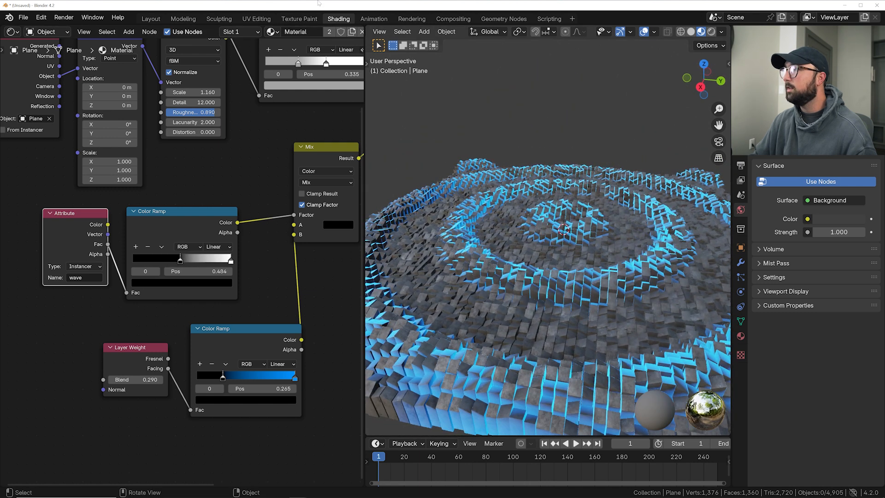
In the Geometry Nodes workspace, shift the Wave Texture's Phase Offset to -48.540 and inspect the rings.
left_click(499, 19)
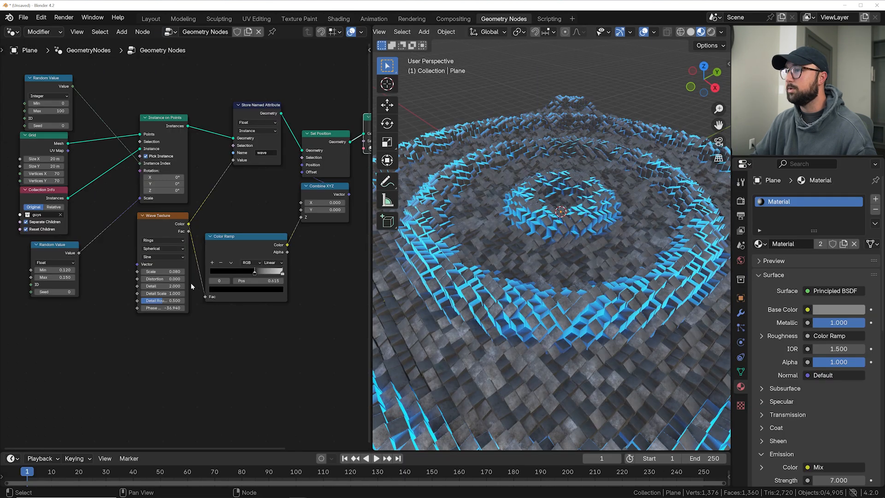
left_click_drag(163, 308, 109, 308)
middle_click_drag(456, 235, 512, 220)
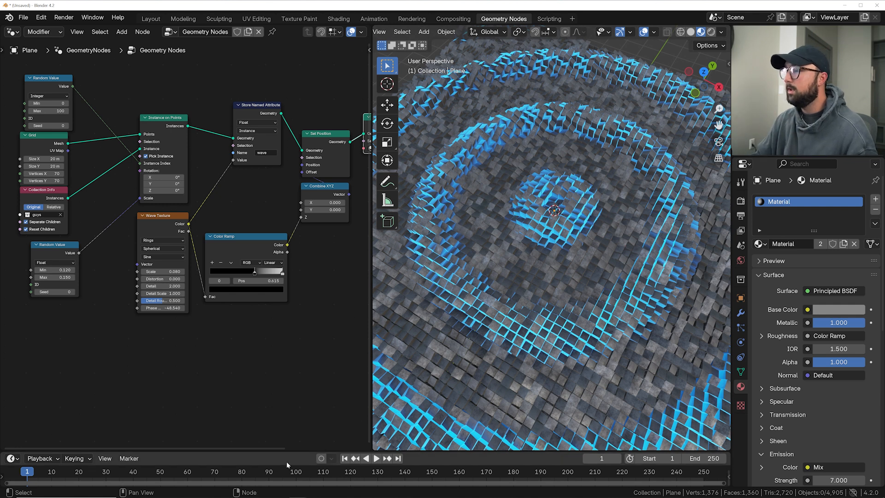
Enlarge the timeline area and reset the Wave Texture's Phase Offset to 0.
left_click_drag(283, 453, 283, 405)
scroll(195, 302, "up", 4)
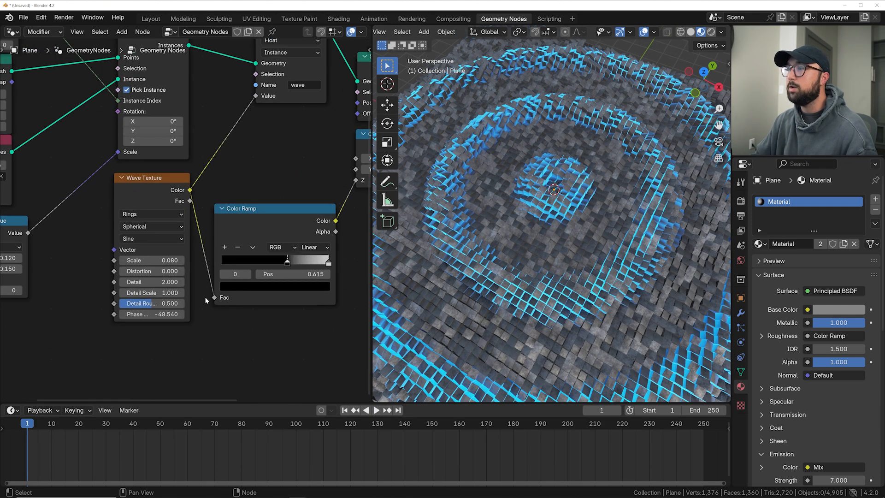
left_click(194, 294)
type("0")
key("Return")
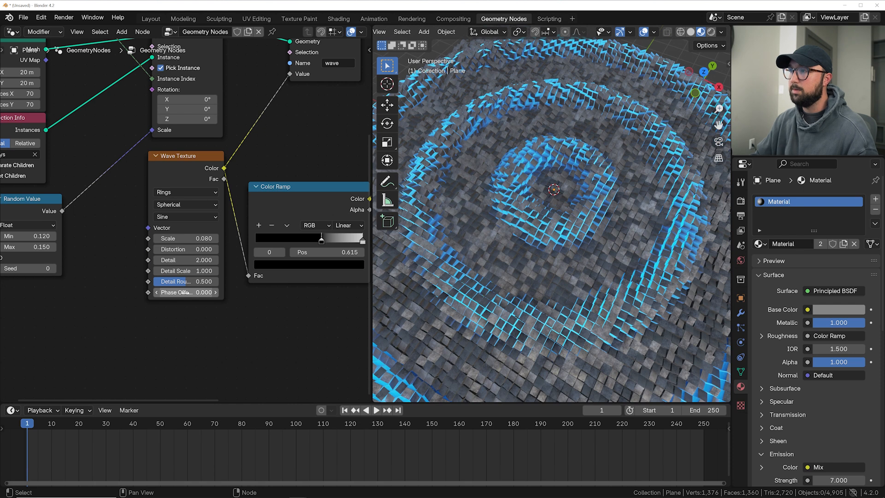
Set the animation's end frame to 120.
left_click(705, 409)
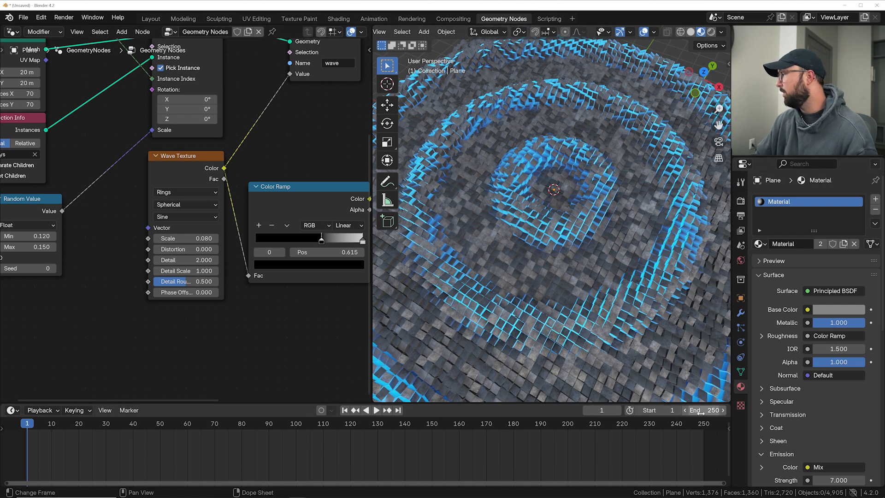
type("120")
key("Return")
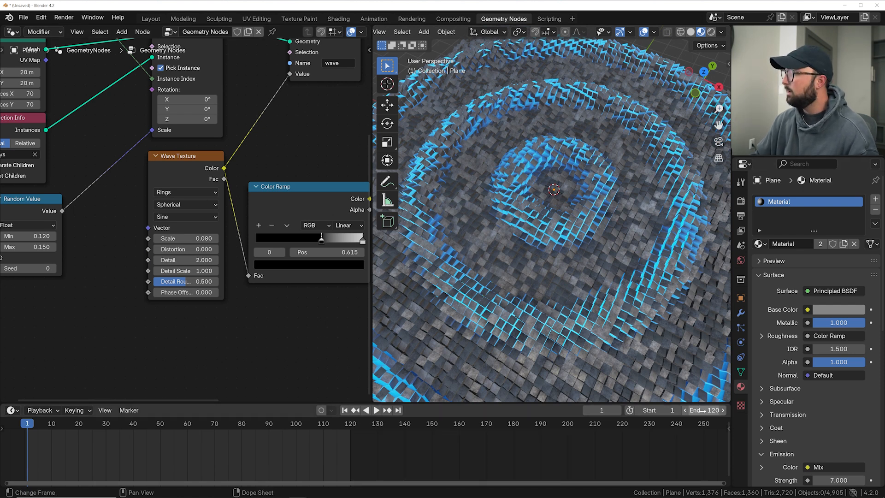
scroll(330, 457, "left", 5, "ctrl")
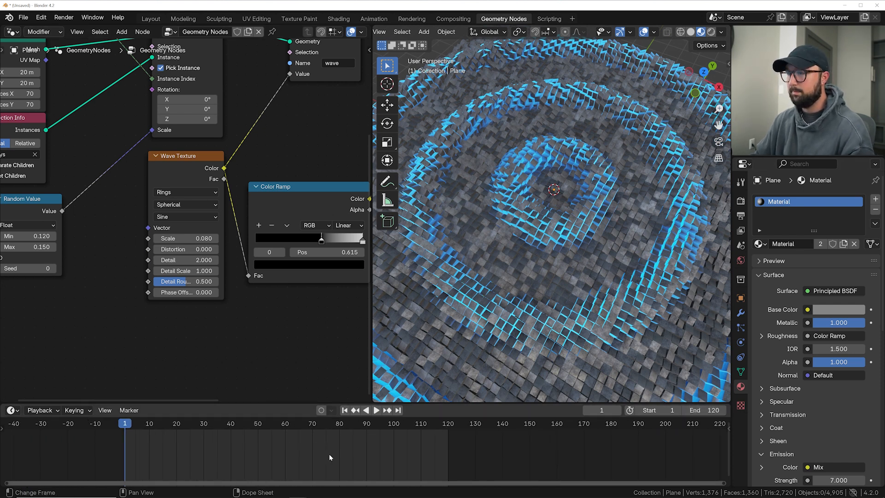
Keyframe the Wave Texture's Phase Offset at 0 on frame 0 and enter 12.566 for it on frame 120.
middle_click_drag(192, 338, 210, 332)
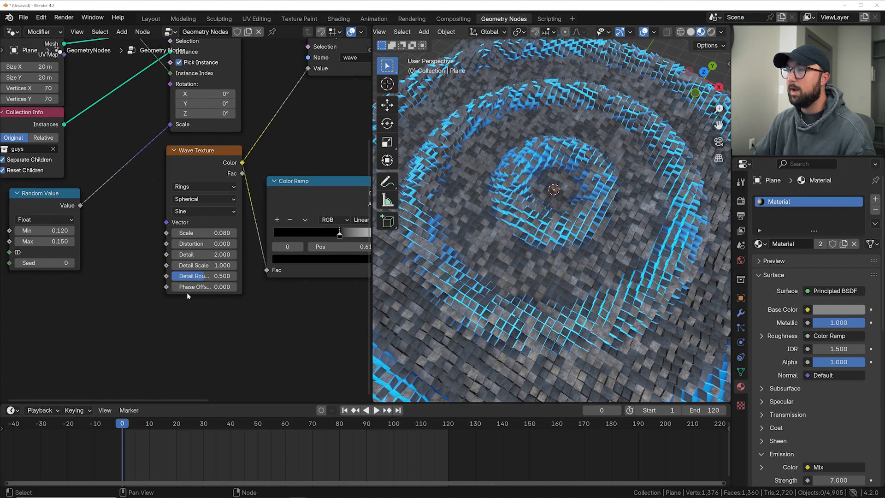
key("i")
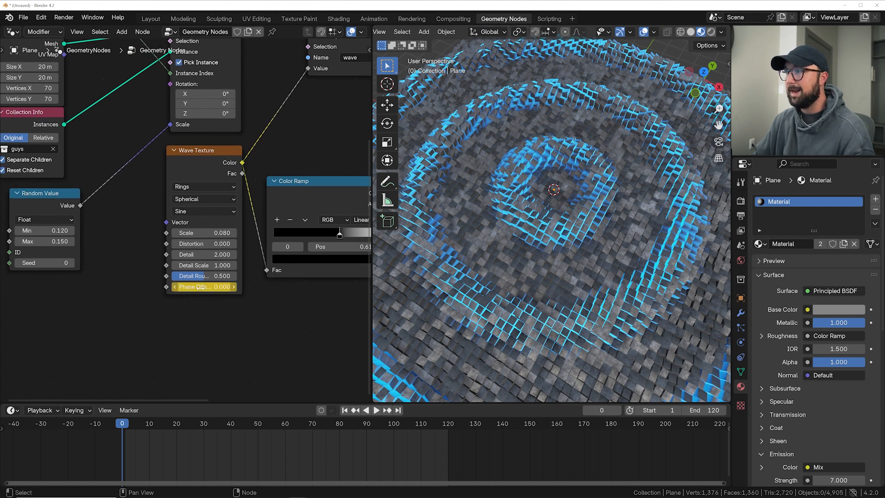
left_click(399, 411)
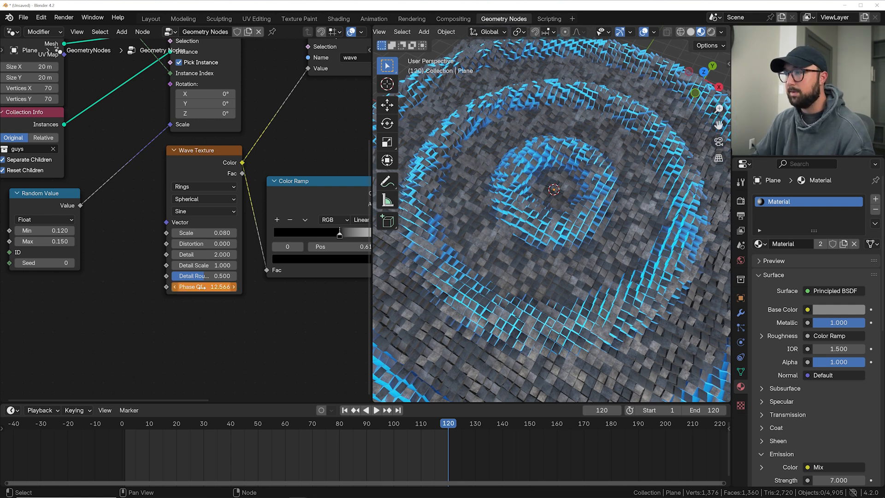
Play back the ring animation and check the direction of its motion from a lower, wider view.
key("space")
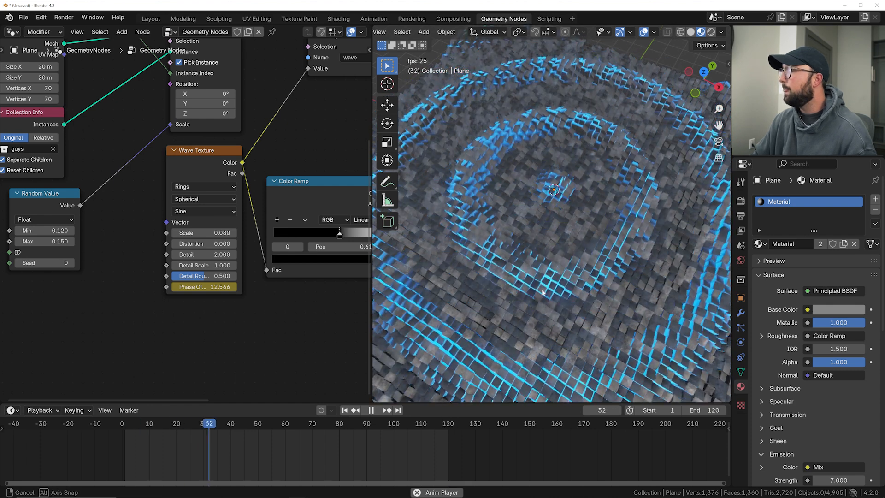
middle_click_drag(543, 299, 538, 278)
scroll(530, 306, "down", 3)
key("space")
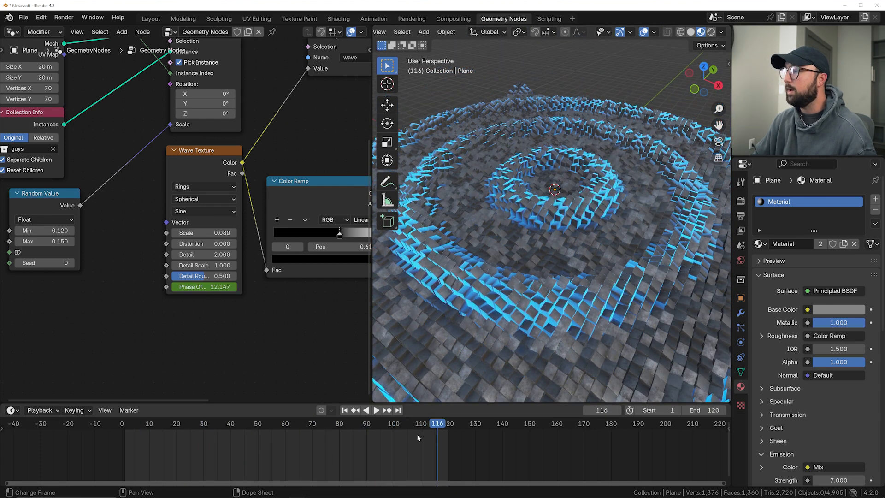
Set the Phase Offset to -4*pi on frame 120 to reverse the wave, and play back the animation.
left_click(397, 411)
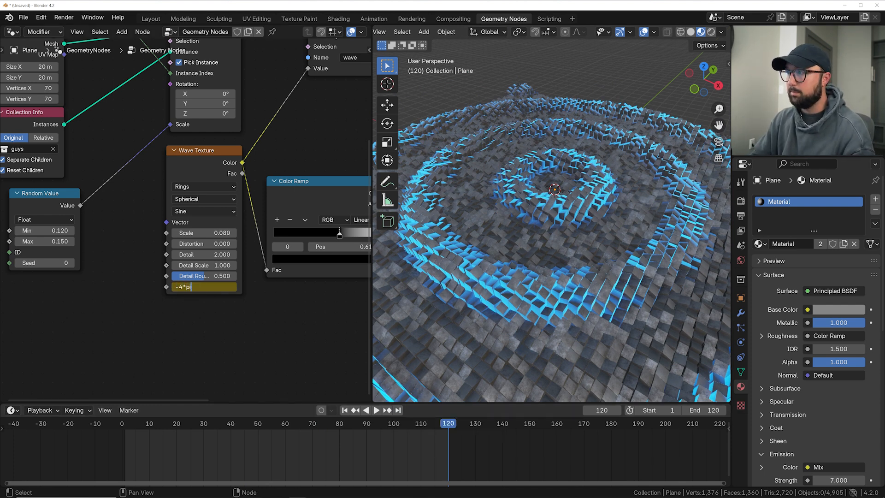
key("space")
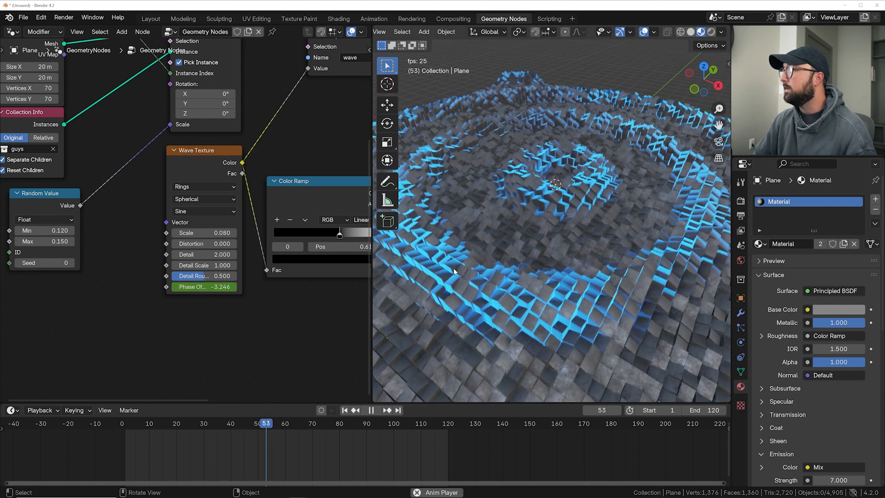
key("space")
mouse_move(521, 273)
middle_mouse_down()
mouse_move(531, 297)
mouse_move(525, 286)
middle_mouse_up()
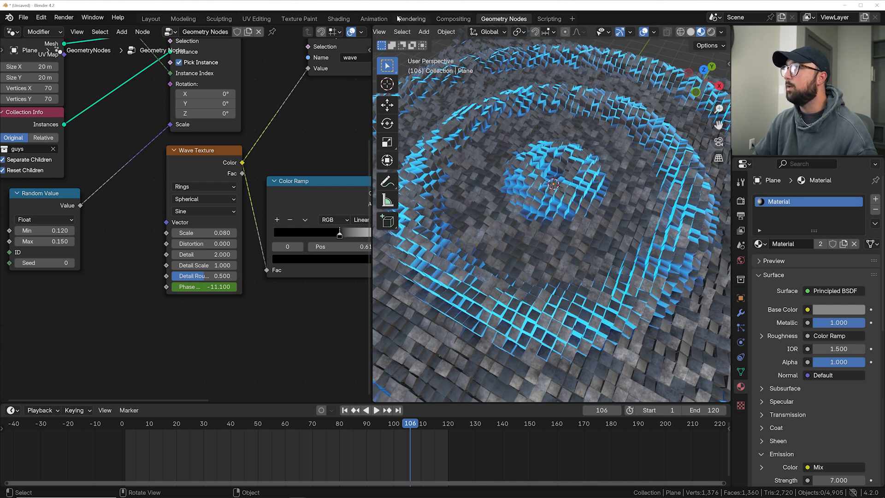
In the Compositing workspace, enable nodes and insert a Glare node of type Bloom between Render Layers and Composite.
left_click(447, 19)
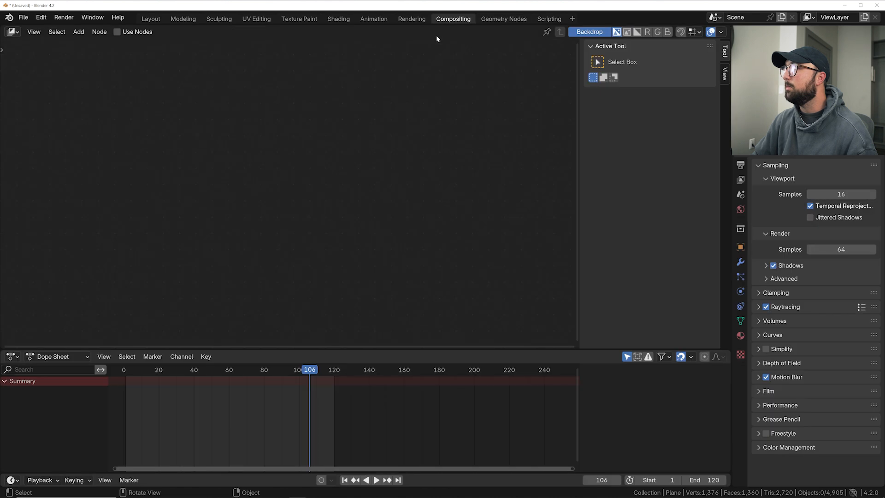
left_click(117, 32)
key("shift+a")
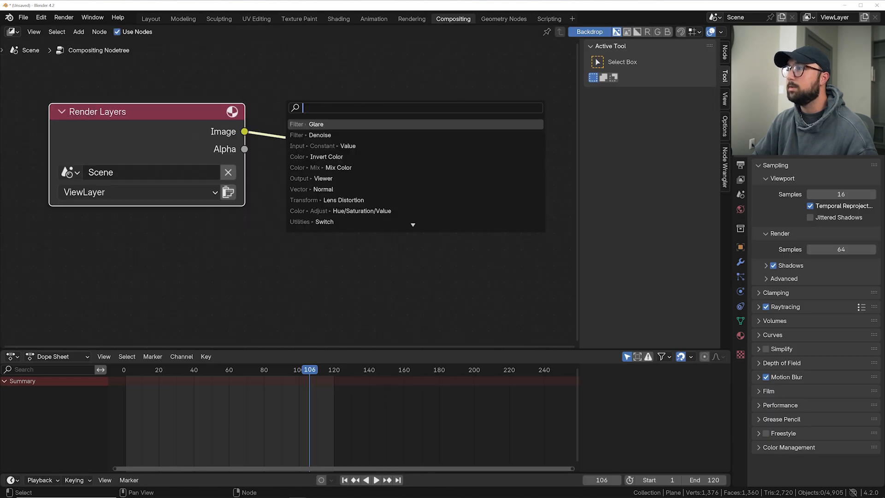
type("gl")
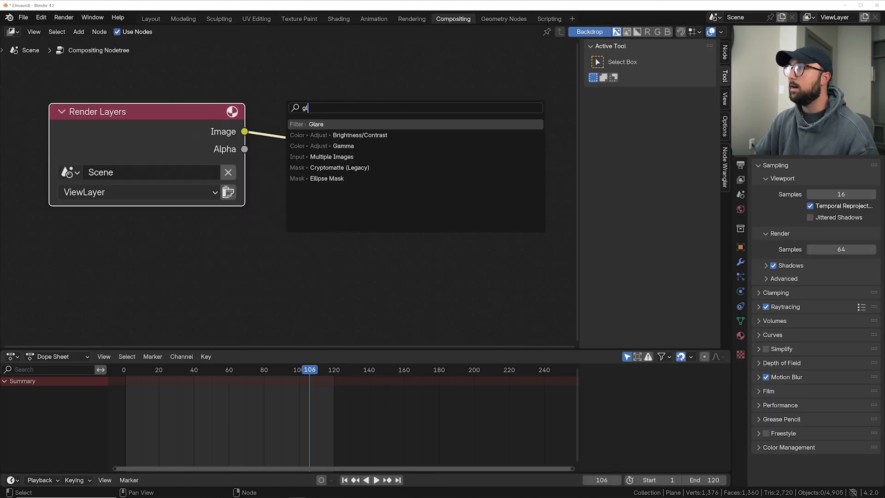
left_click(327, 123)
left_click(328, 125)
left_click(334, 164)
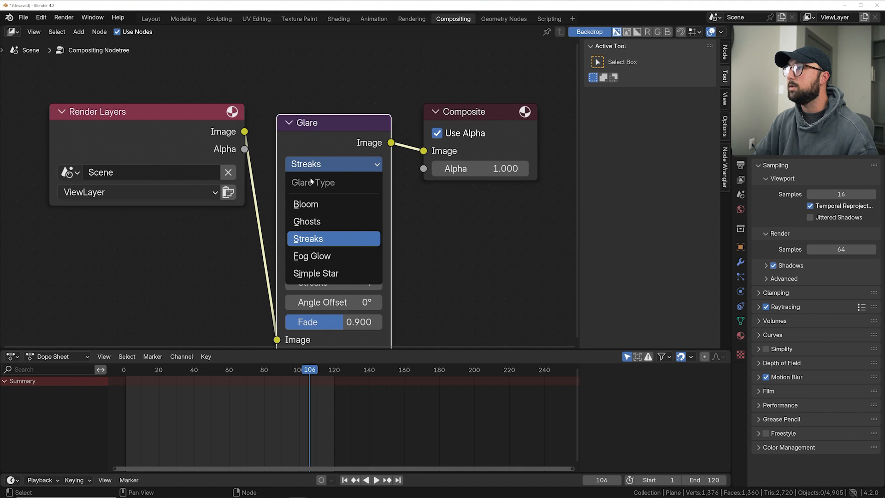
left_click(314, 208)
In the Layout workspace, switch the viewport to Rendered shading and enable the compositor in it.
left_click(151, 19)
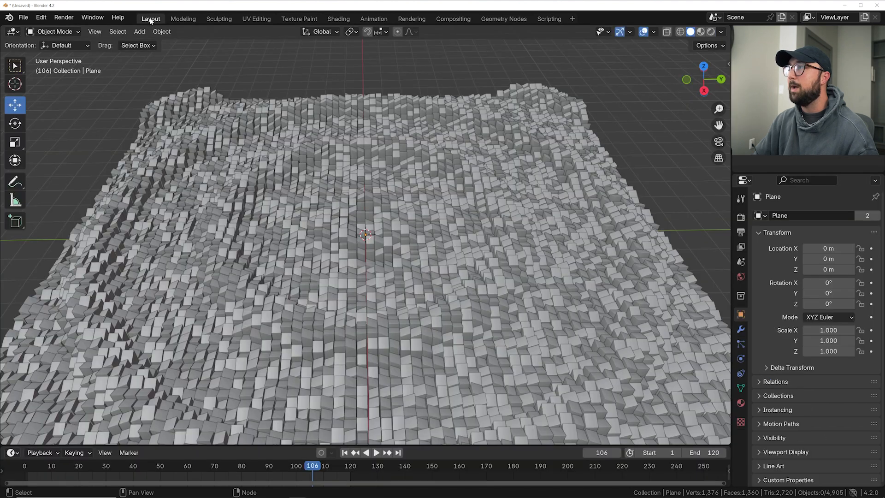
left_click(702, 32)
left_click(712, 32)
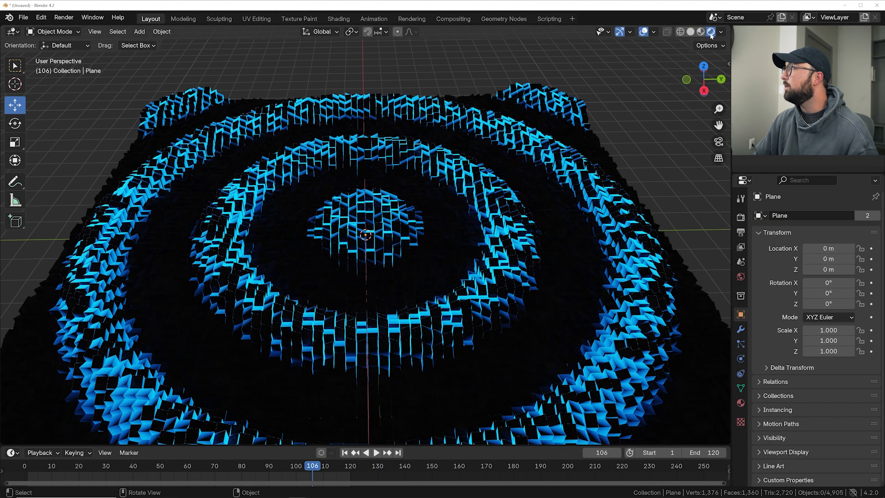
left_click(721, 32)
left_click(774, 191)
middle_click_drag(576, 258, 721, 71)
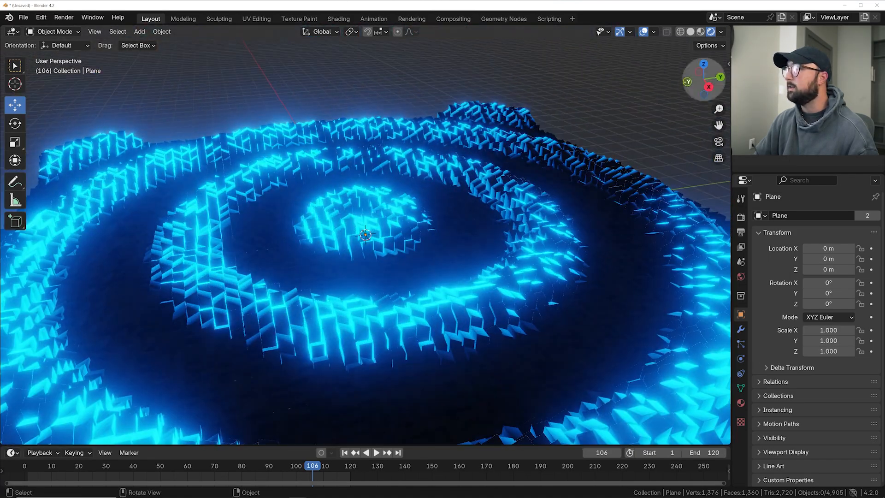
Change the render engine to Cycles and inspect the glowing rings in the rendered viewport.
left_click(741, 217)
left_click(827, 216)
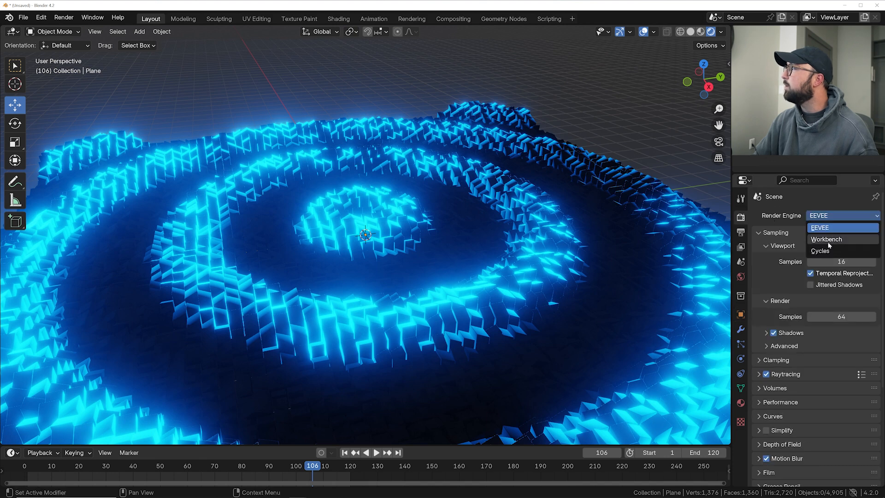
left_click(826, 252)
middle_click_drag(445, 158, 474, 187)
scroll(470, 191, "up", 4)
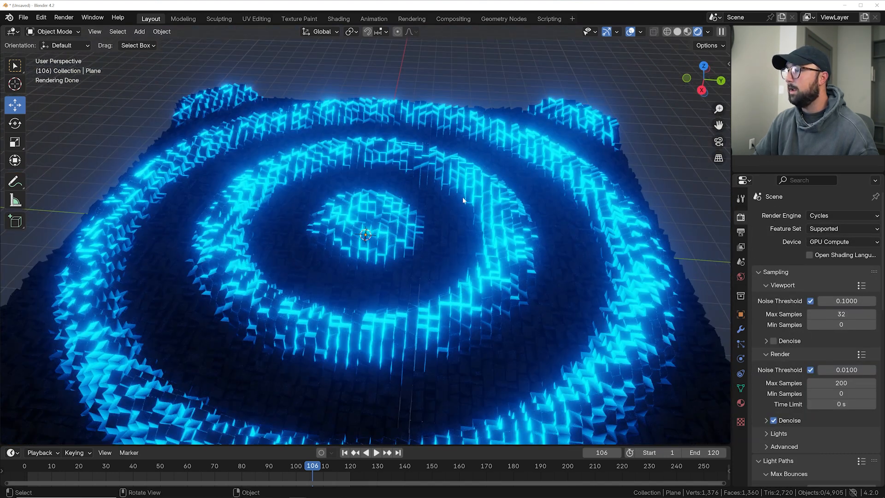
middle_click_drag(435, 249, 402, 273)
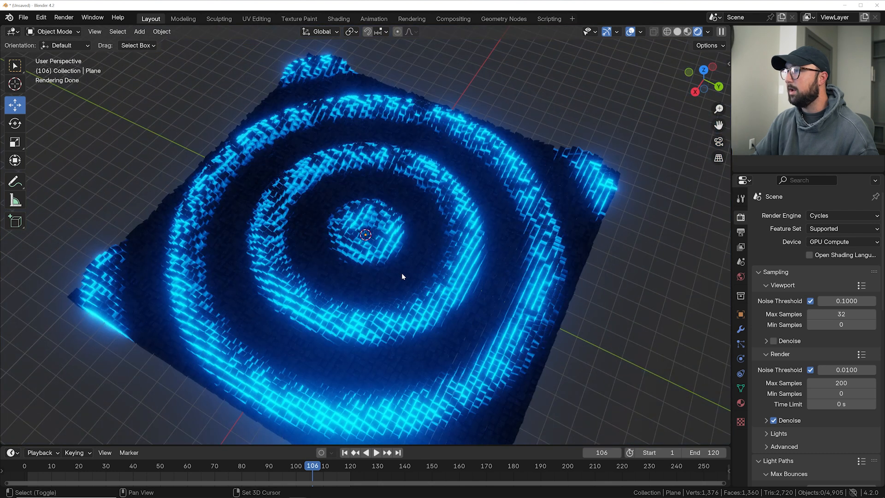
Add a camera, switch the viewport to Solid shading, and align the camera to the current view of the block grid.
key("shift+s")
left_click(400, 278)
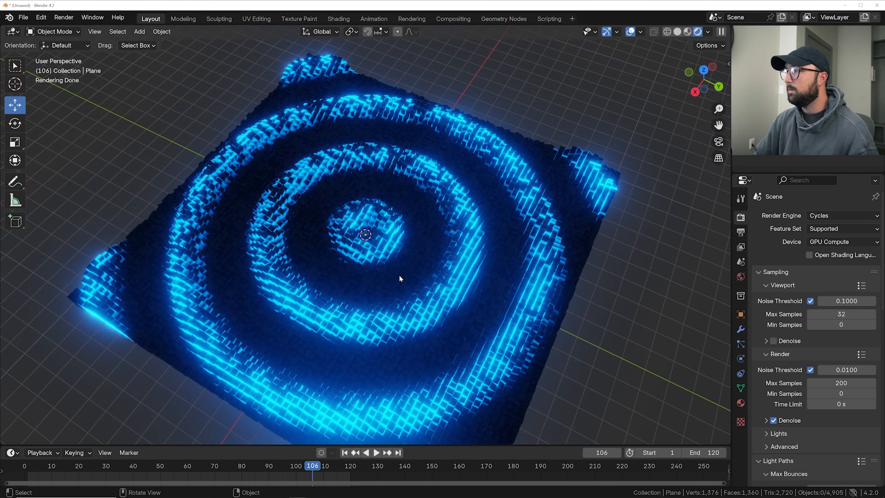
key("shift+a")
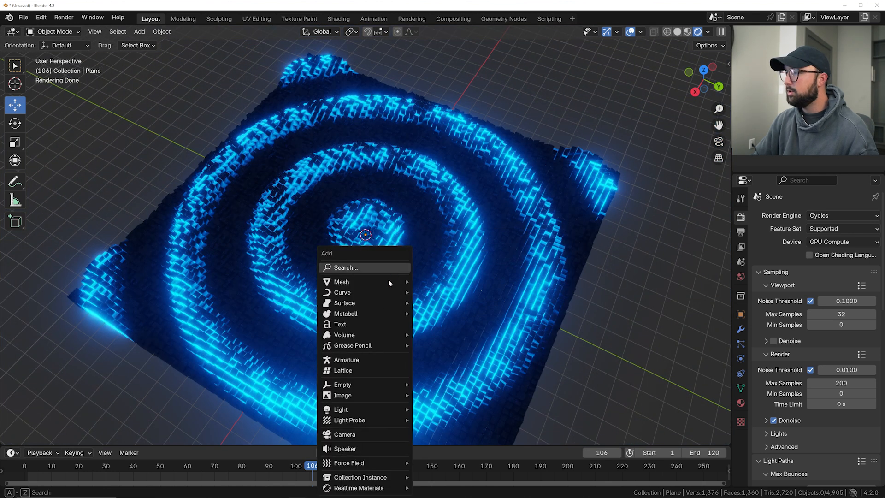
left_click(357, 434)
left_click(676, 32)
middle_click_drag(401, 203, 414, 220)
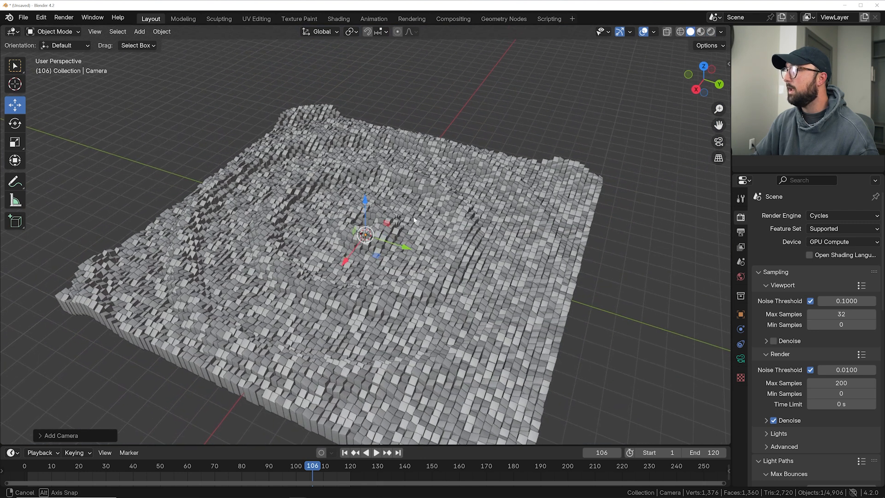
key("ctrl+alt+KP_0")
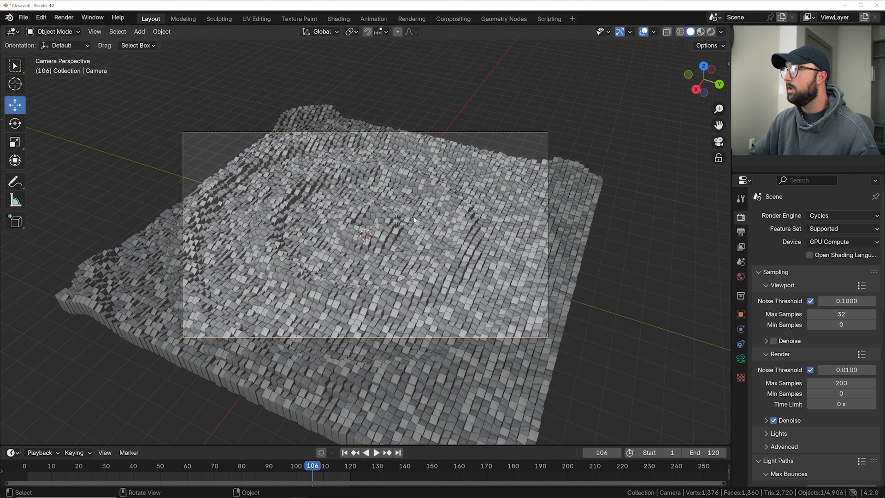
Make the camera Orthographic with an Orthographic Scale of 16.190.
left_click(741, 358)
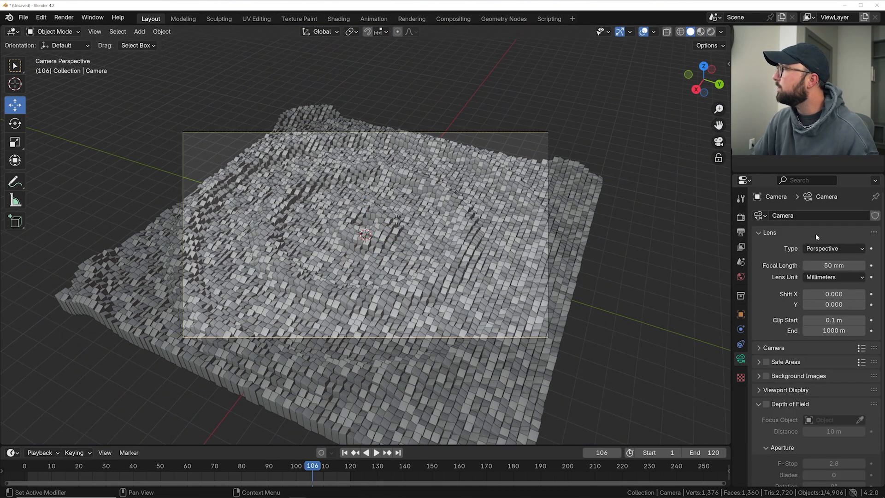
left_click(829, 250)
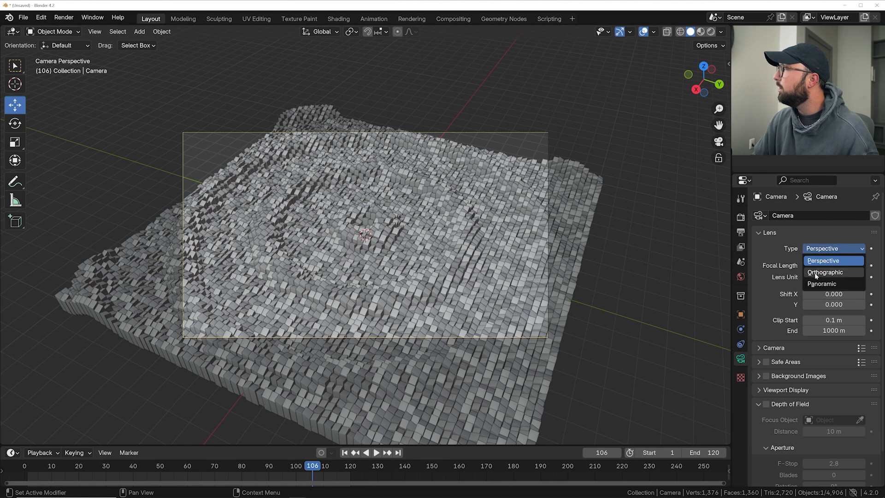
left_click(826, 272)
left_click_drag(819, 270, 852, 269)
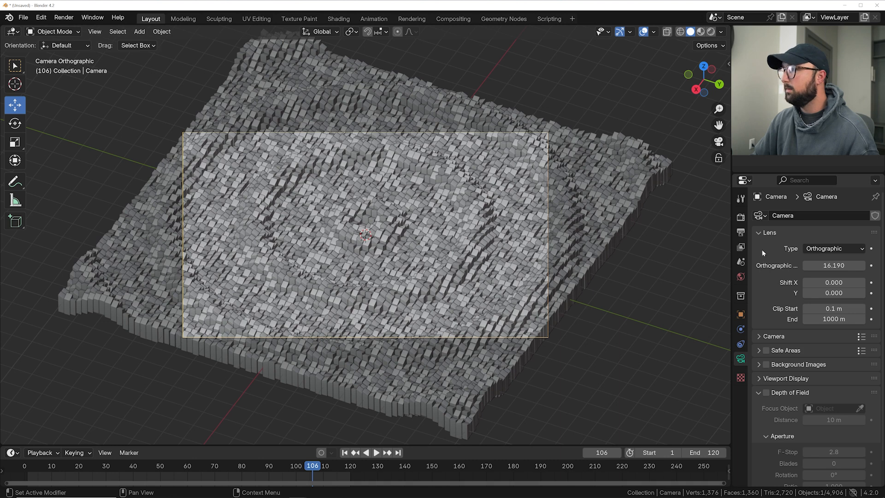
Reposition the camera to centre the wave rings in its frame and play the animation to check the framing.
key("g")
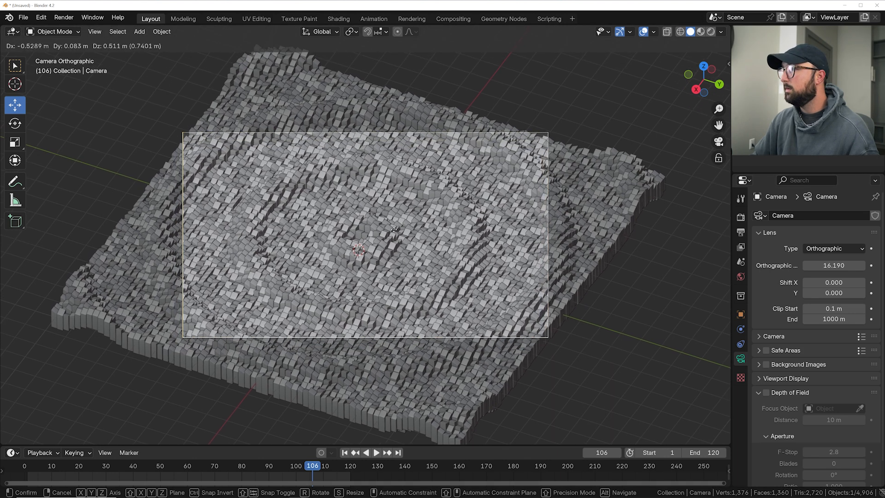
left_click(396, 231)
scroll(396, 229, "up", 5)
key("space")
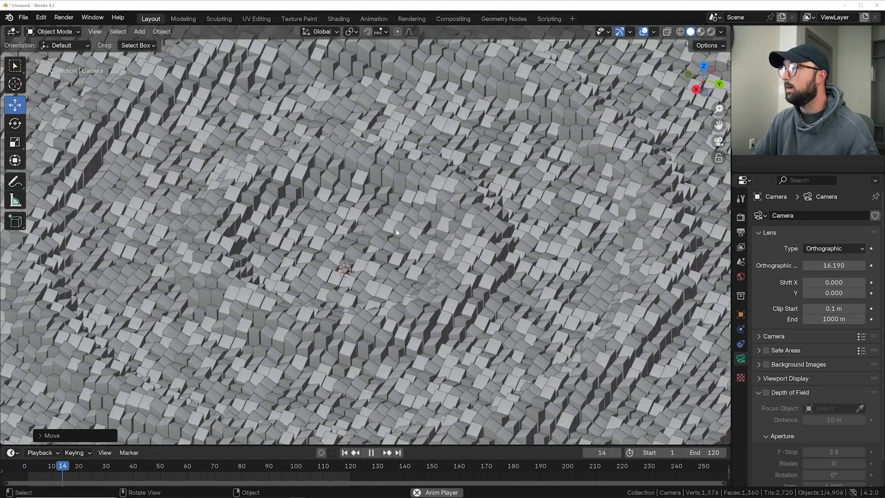
scroll(395, 228, "down", 3)
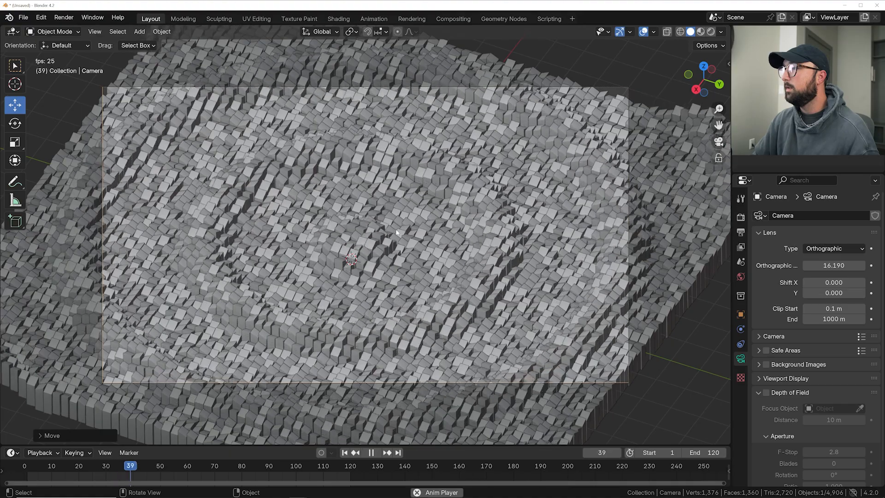
key("space")
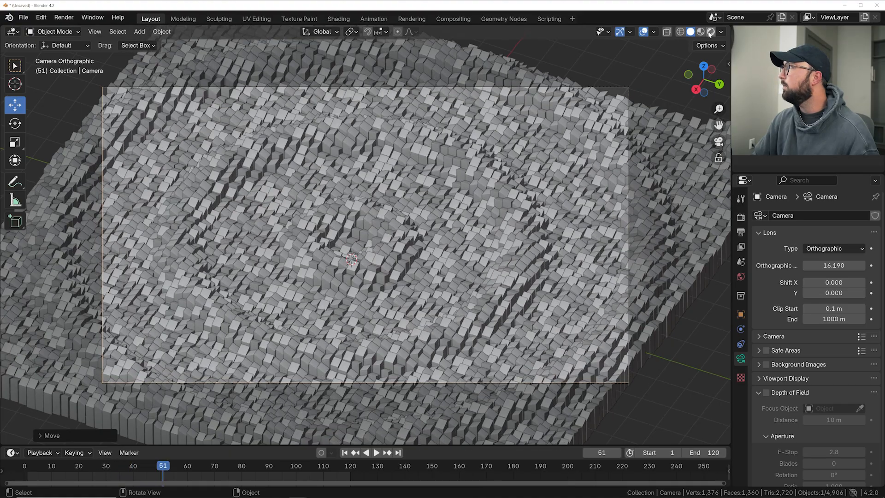
Switch the viewport to Rendered shading and play the animation to check the glowing rings in the camera frame.
left_click(710, 32)
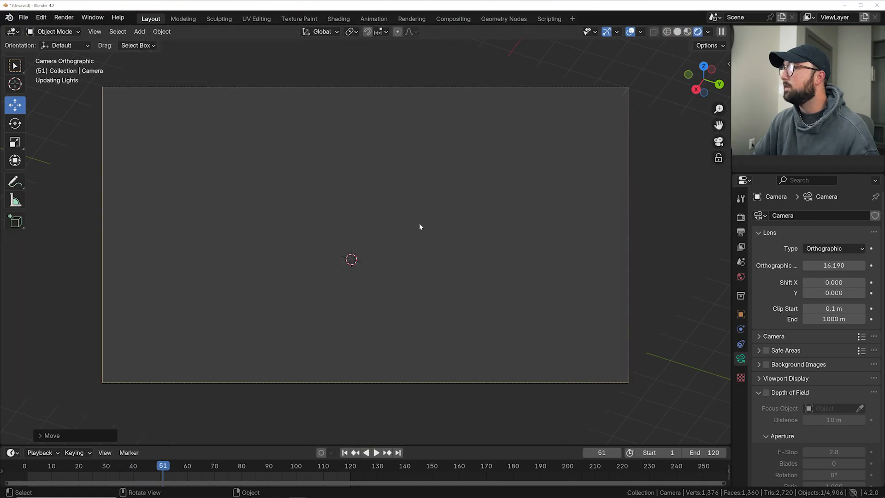
key("space")
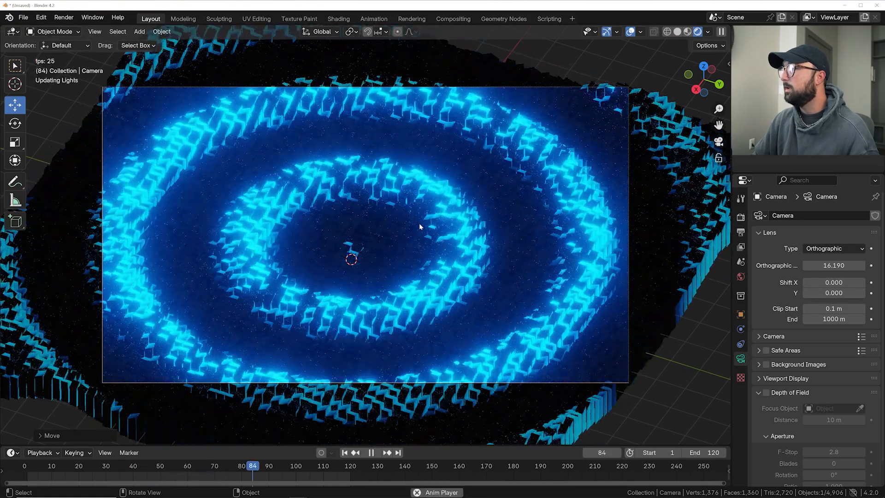
key("space")
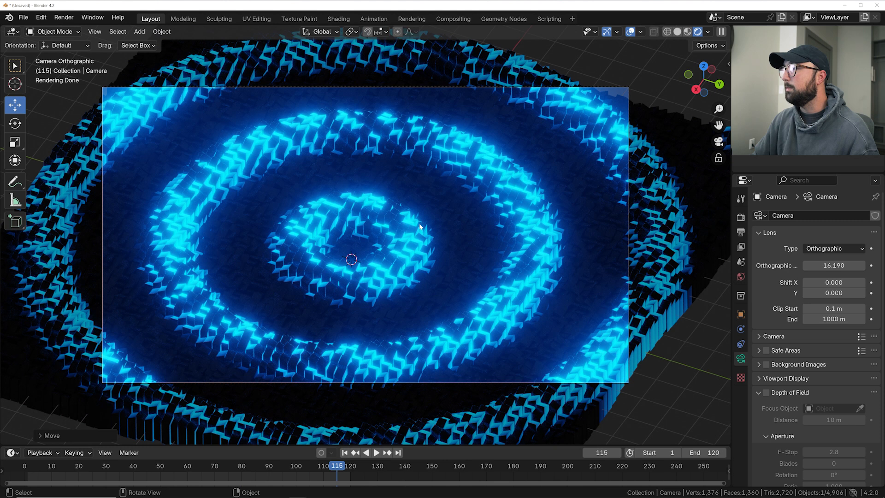
key("space")
key("space")
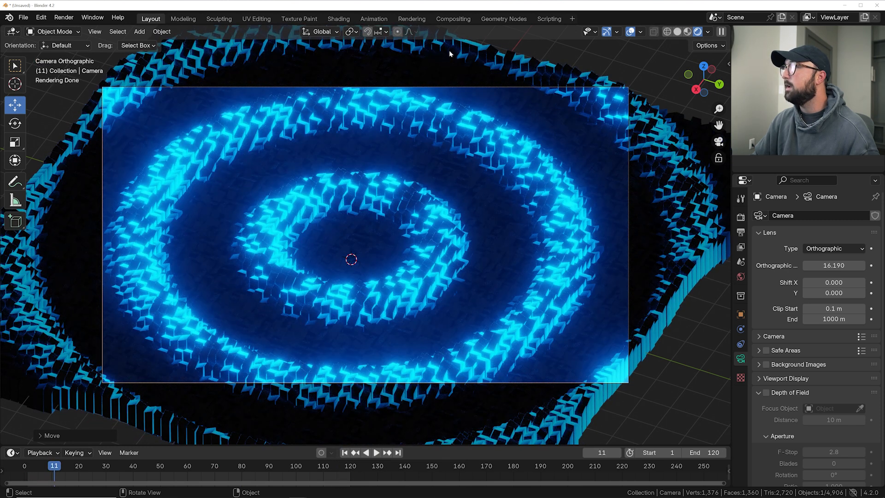
In the Shading workspace, set up a rendered camera view with the compositor set to Camera and select the block grid.
left_click(338, 18)
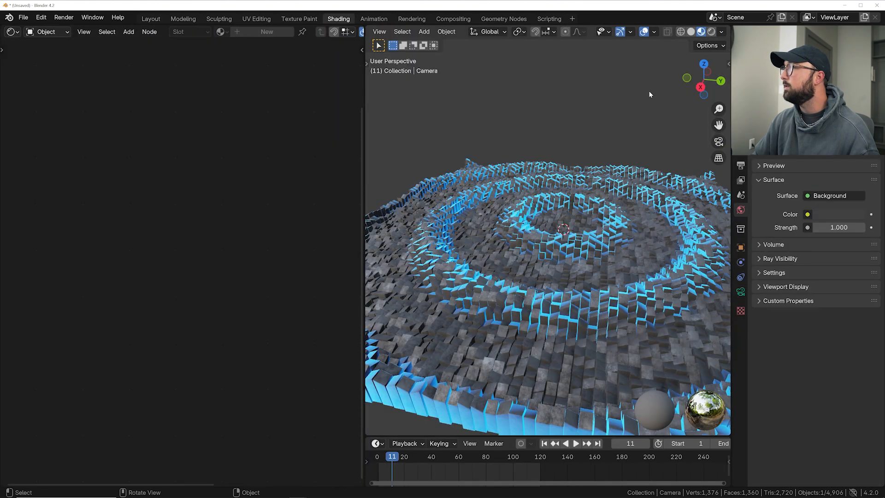
key("KP_0")
key("Home")
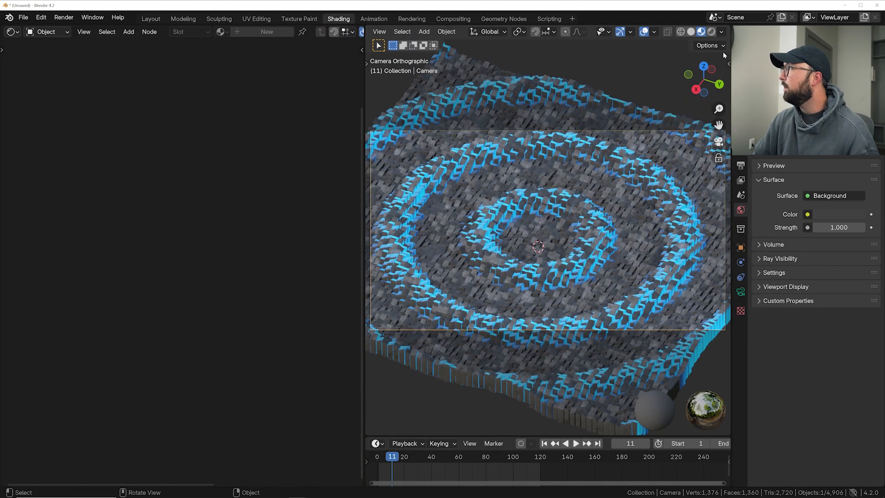
left_click(711, 31)
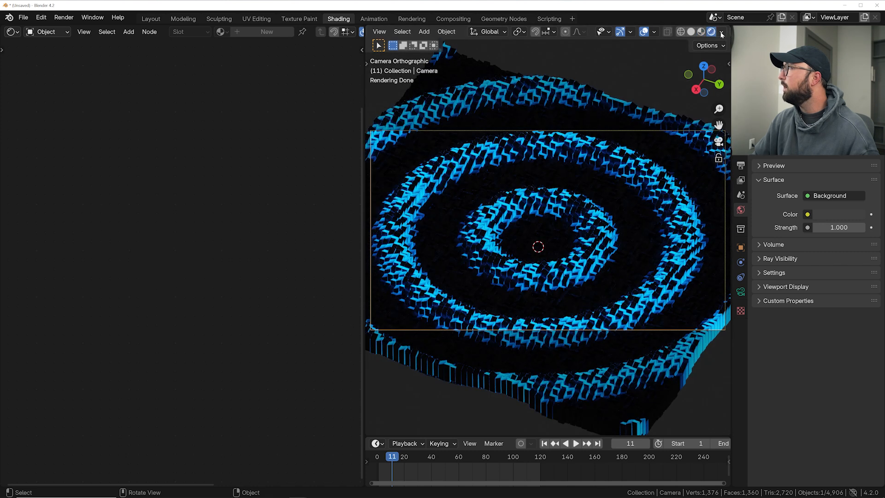
left_click(721, 32)
left_click(766, 189)
left_click(562, 237)
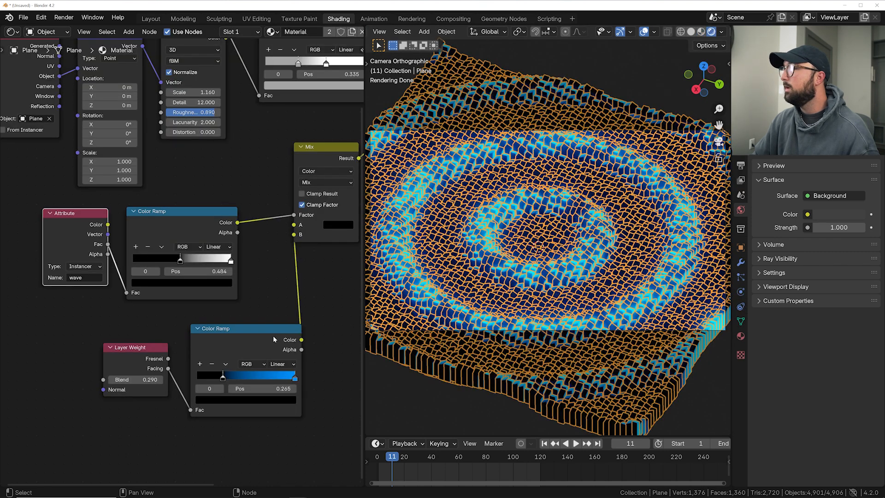
Hide the viewport overlays and set the block material's emission strength to 5.040.
middle_click_drag(343, 252, 315, 260)
left_click(645, 31)
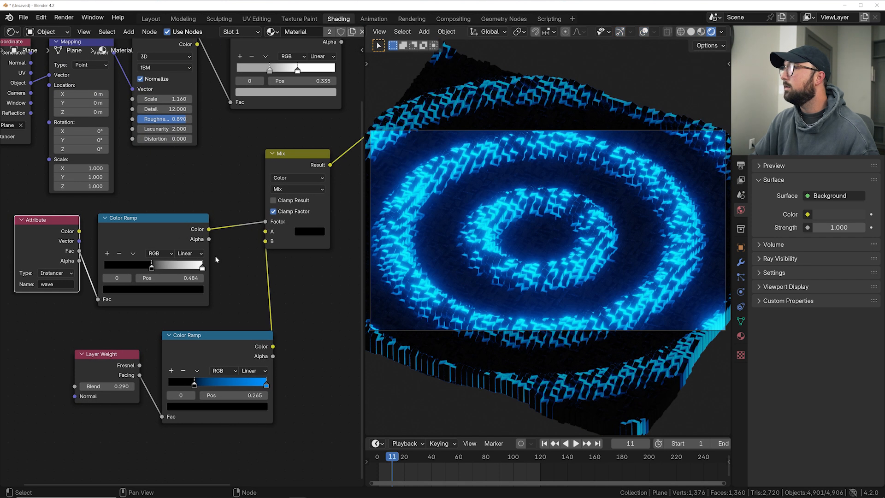
scroll(152, 243, "down", 3)
left_click_drag(275, 162, 297, 162)
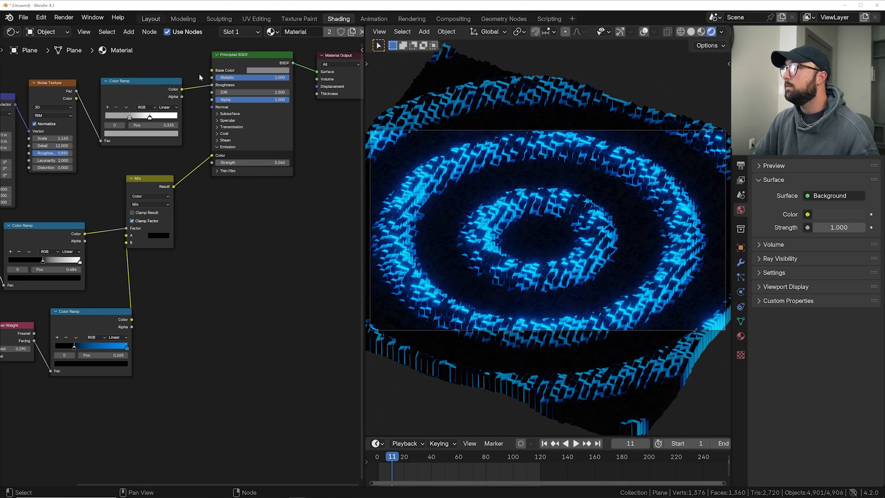
Return to the Layout workspace, hide the viewport overlays, and add an area light to the scene.
left_click(151, 19)
scroll(572, 122, "down", 1)
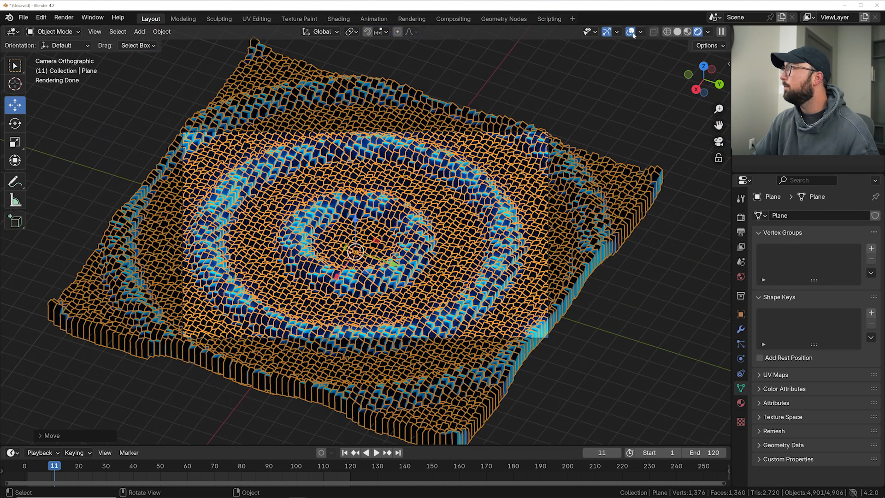
left_click(630, 32)
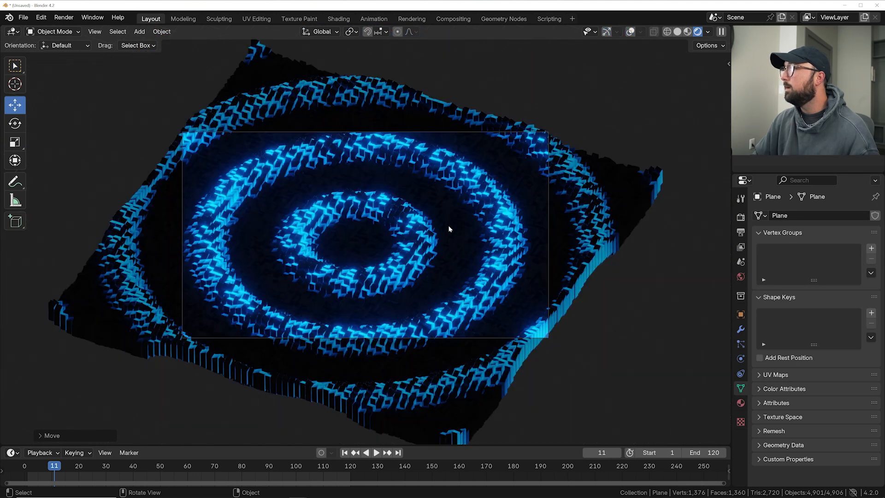
scroll(448, 227, "down", 3)
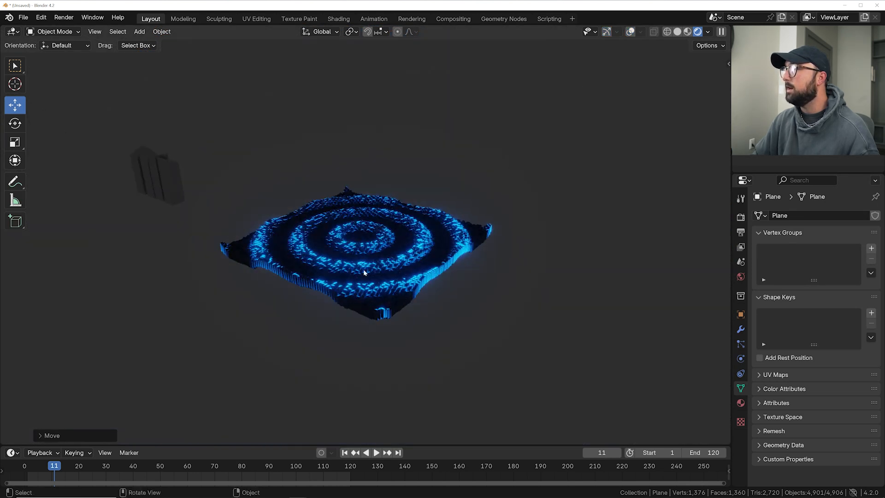
scroll(364, 272, "up", 4)
key("shift+a")
mouse_move(323, 239)
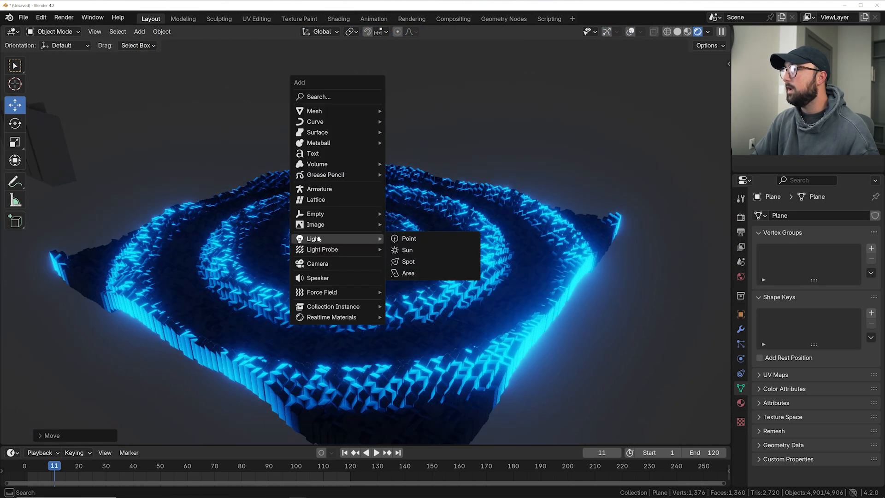
left_click(415, 273)
middle_click_drag(415, 273, 533, 127)
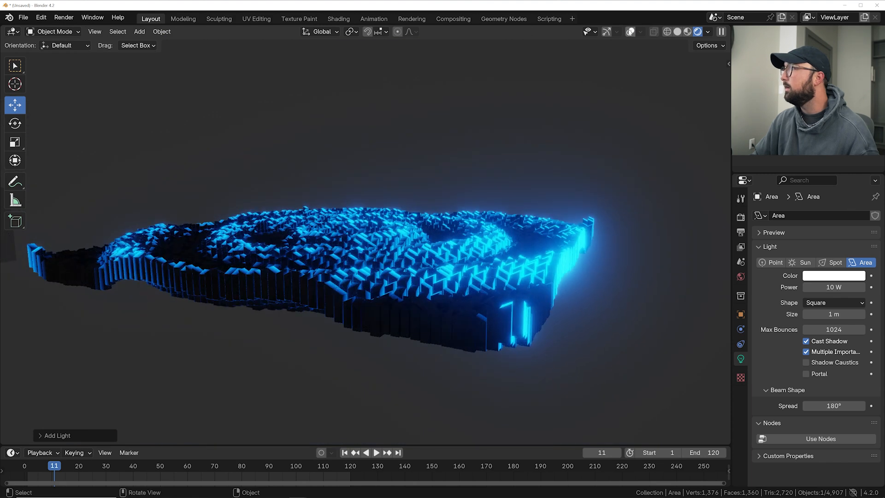
Show the overlays and gizmos again and move the area light up and away from the block grid's centre.
left_click(631, 31)
left_click(607, 31)
middle_click_drag(425, 159, 426, 189)
key("g")
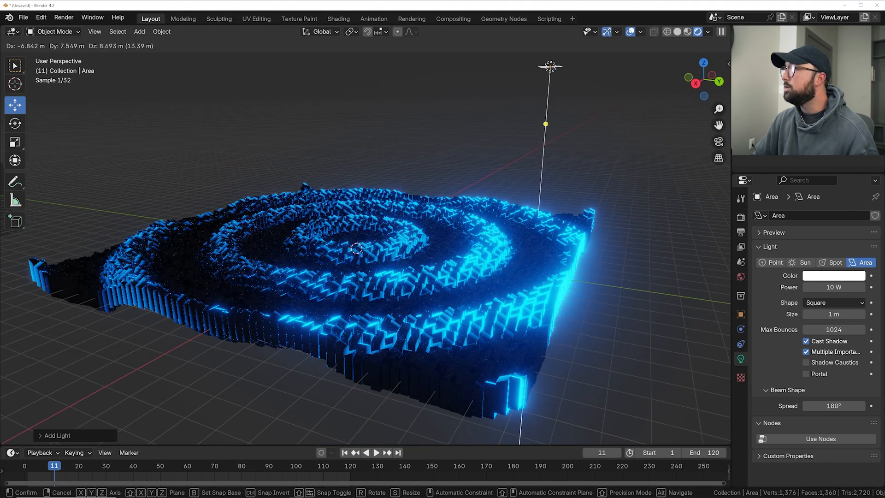
left_click(618, 7)
middle_click_drag(586, 115, 533, 207)
key("g")
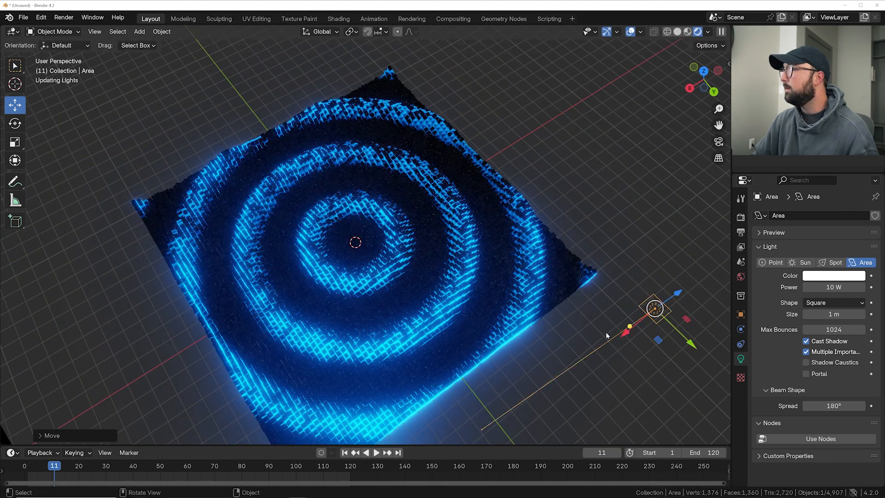
left_click(608, 340)
Refine the area light's placement around the block grid by moving it from several viewing angles.
scroll(600, 330, "down", 3)
key("g")
middle_click_drag(549, 284, 467, 203)
left_click(554, 343)
key("g")
left_click(465, 156)
middle_click_drag(465, 157, 481, 251)
key("g")
left_click(482, 293)
middle_click_drag(482, 286, 486, 220)
key("g")
left_click(497, 166)
Rotate the area light freely with trackball rotation to aim it at the block grid.
key("r")
key("r")
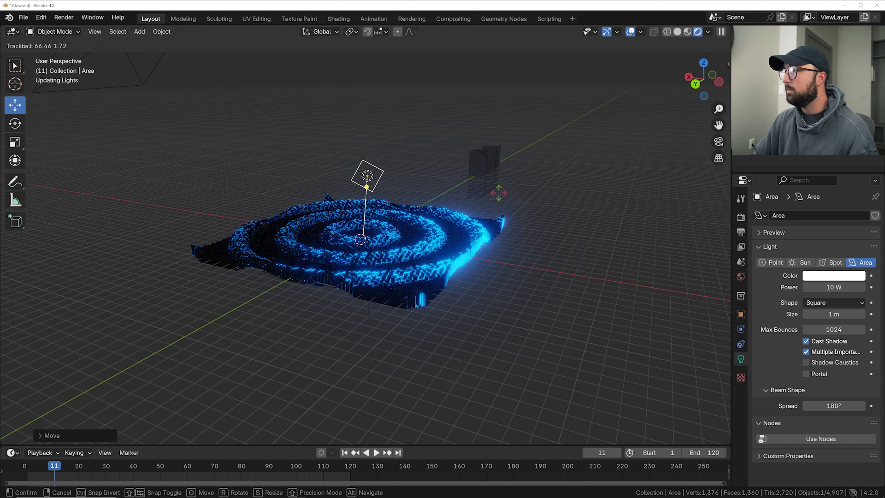
left_click(496, 197)
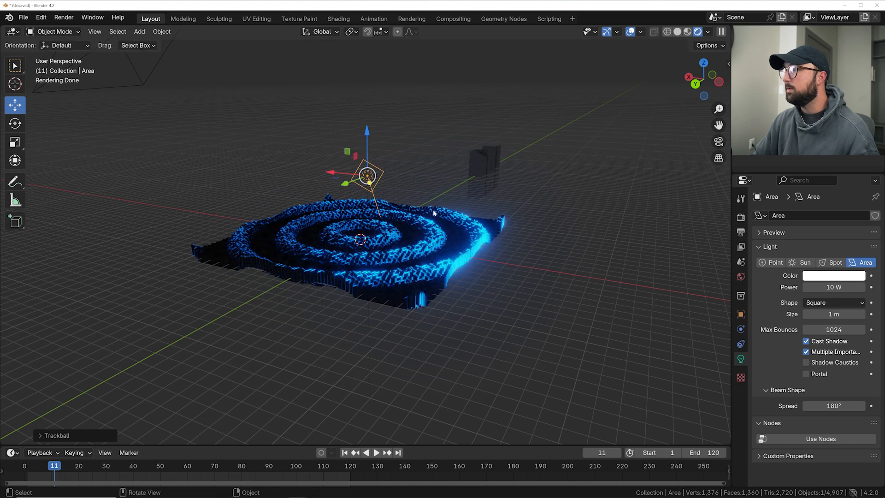
middle_click_drag(435, 213, 436, 227)
key("r")
key("r")
left_click(438, 226)
Shift the area light once more and fine-tune its trackball rotation toward the centre of the grid.
key("g")
left_click(432, 175)
key("r")
key("r")
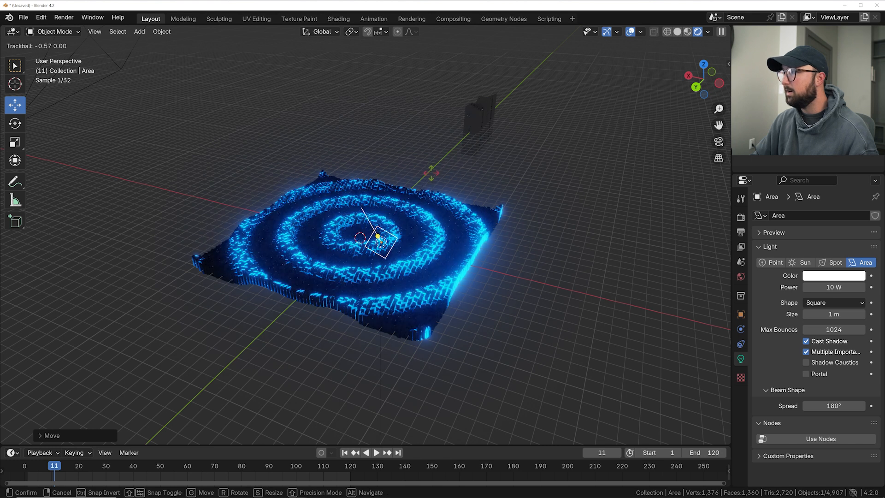
left_click(432, 174)
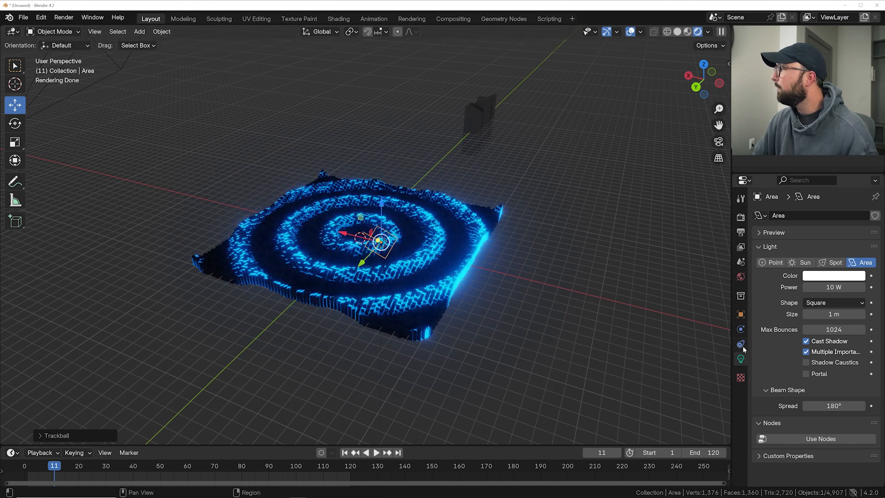
Change the area light's shape to Disk and scale the light up.
left_click(834, 303)
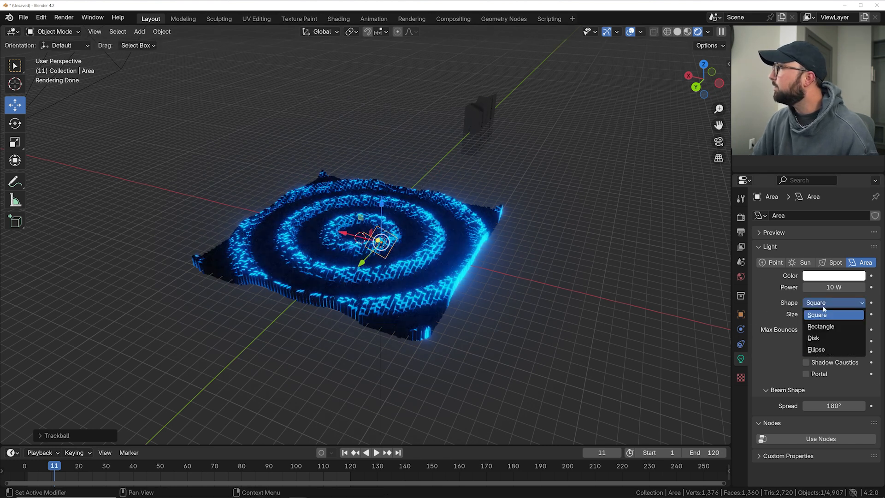
left_click(819, 327)
key("s")
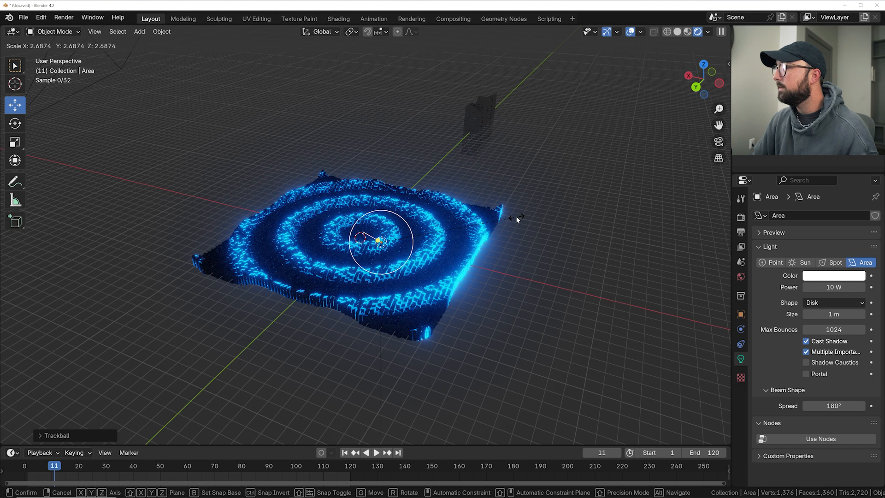
left_click(291, 293)
Look through the camera and set the area light's power to 1000 W and its beam spread to 21.4°.
key("KP_0")
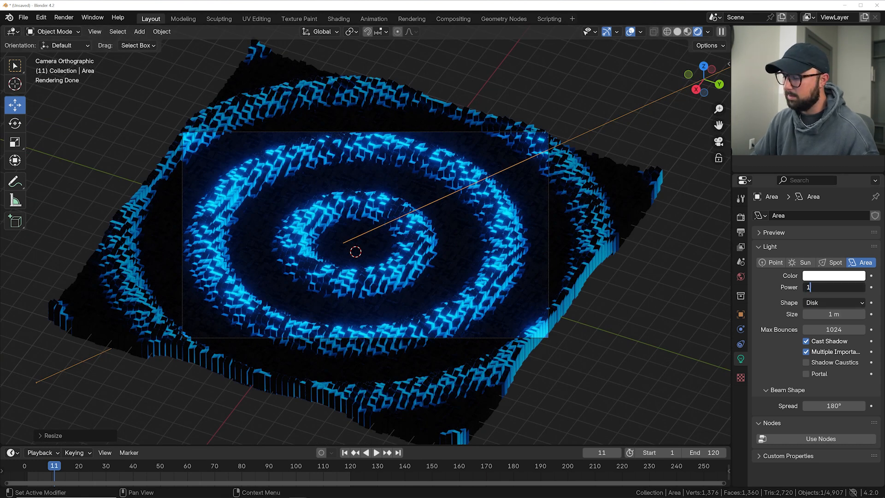
key("Return")
mouse_move(845, 415)
left_mouse_down()
mouse_move(793, 415)
mouse_move(830, 406)
left_mouse_up()
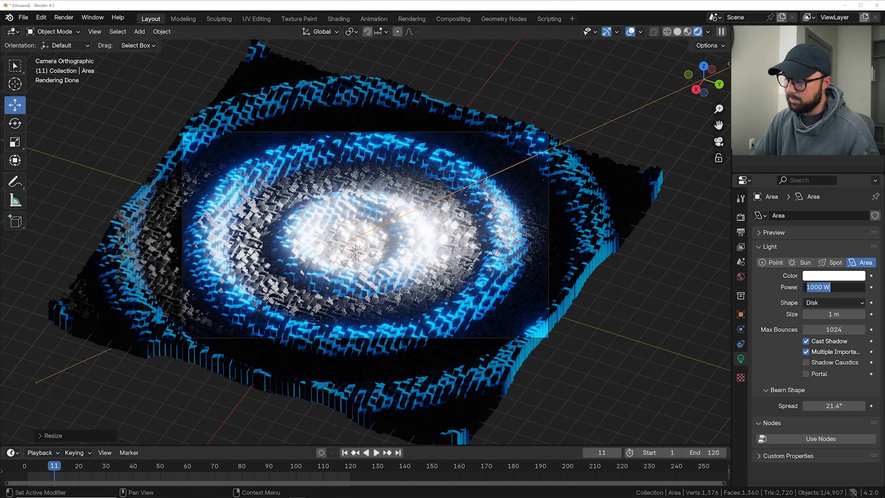
Lower the area light's power to 300 W and inspect the lit blocks up close.
key("Return")
scroll(437, 285, "up", 5)
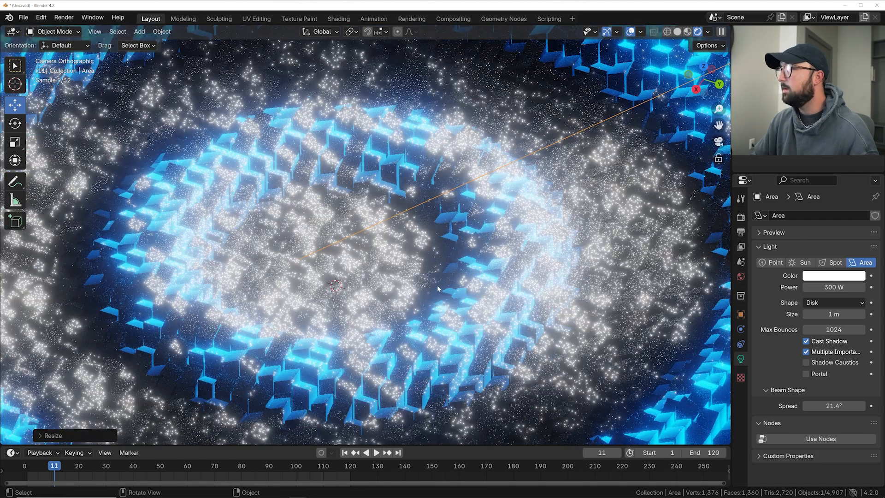
scroll(437, 285, "down", 6)
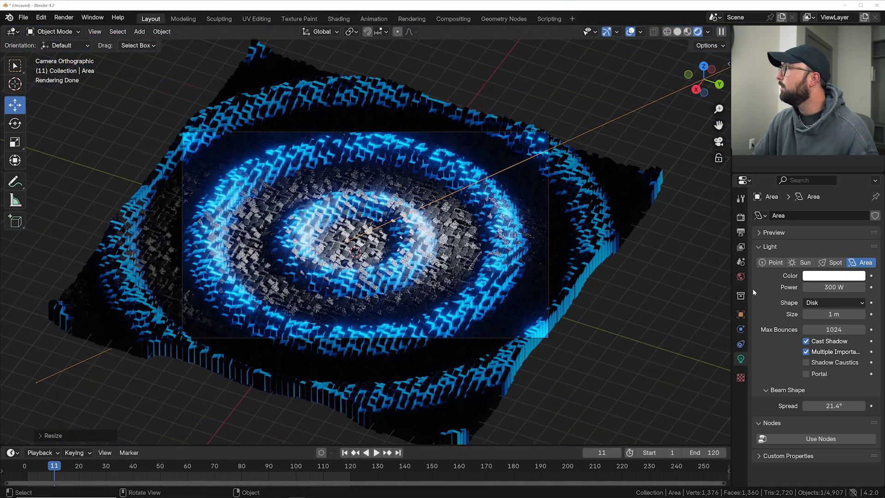
Darken the world background color to black and inspect the rendered rings.
left_click(740, 277)
left_click(829, 279)
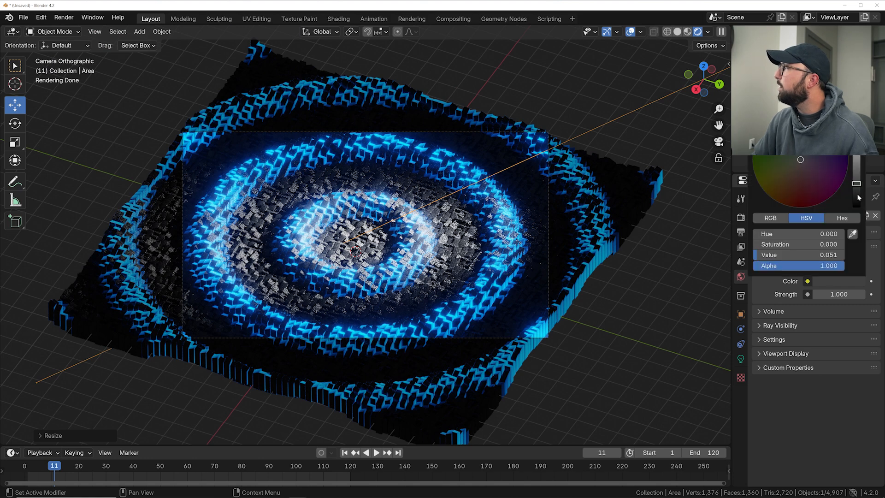
left_click_drag(858, 197, 858, 208)
scroll(585, 304, "up", 3)
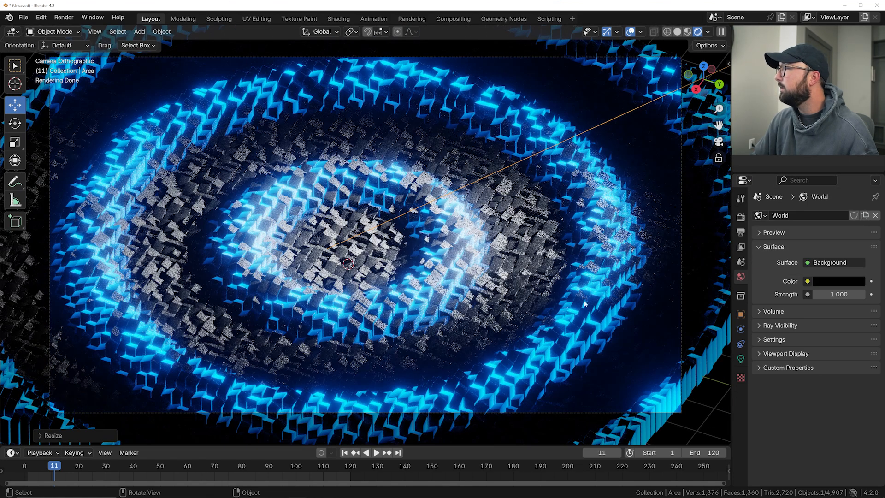
Resize the area light and check its effect on the blocks in the camera view.
scroll(529, 271, "down", 4)
key("s")
left_click(611, 303)
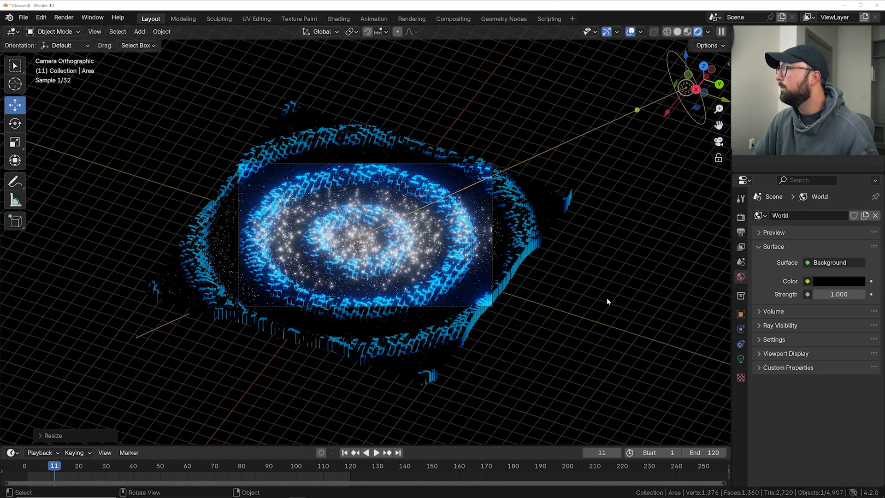
scroll(419, 272, "up", 3)
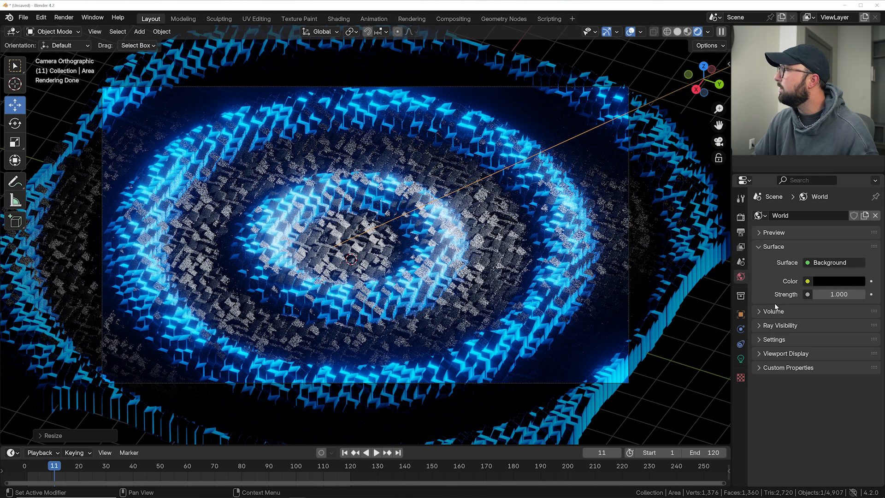
Give the world a Principled Volume with a density of 0.02.
left_click(772, 313)
left_click(833, 328)
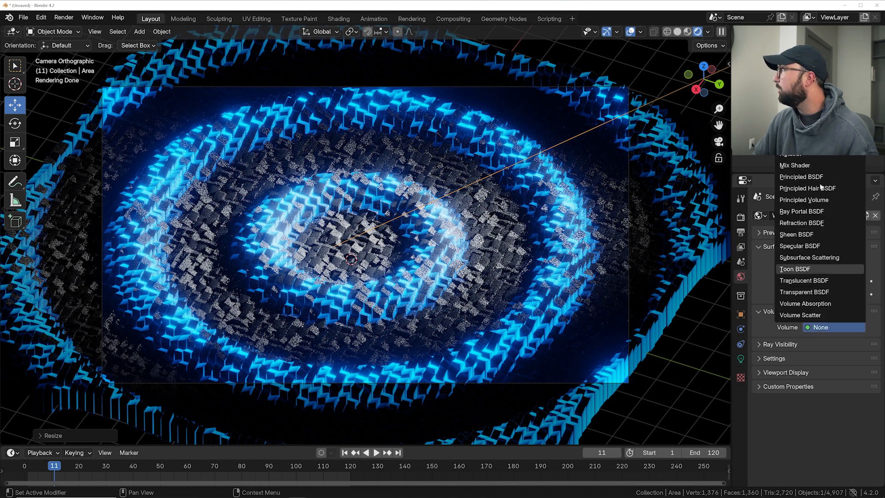
left_click(812, 204)
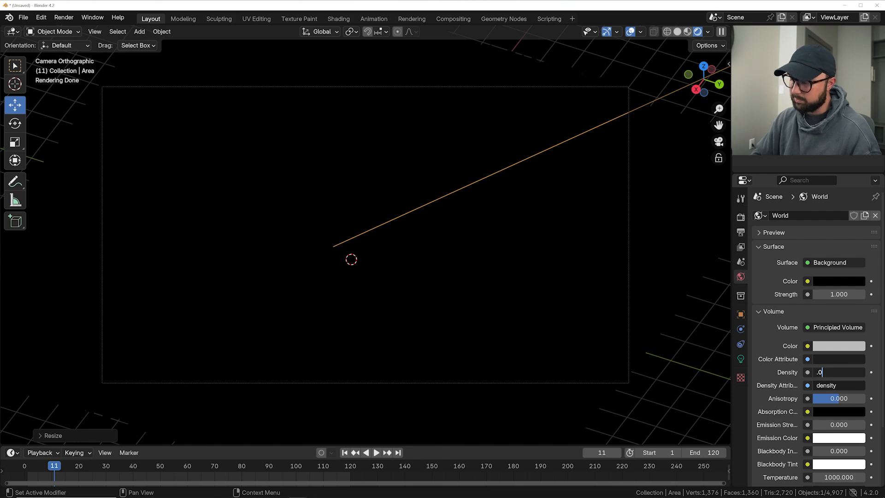
type("2")
key("Return")
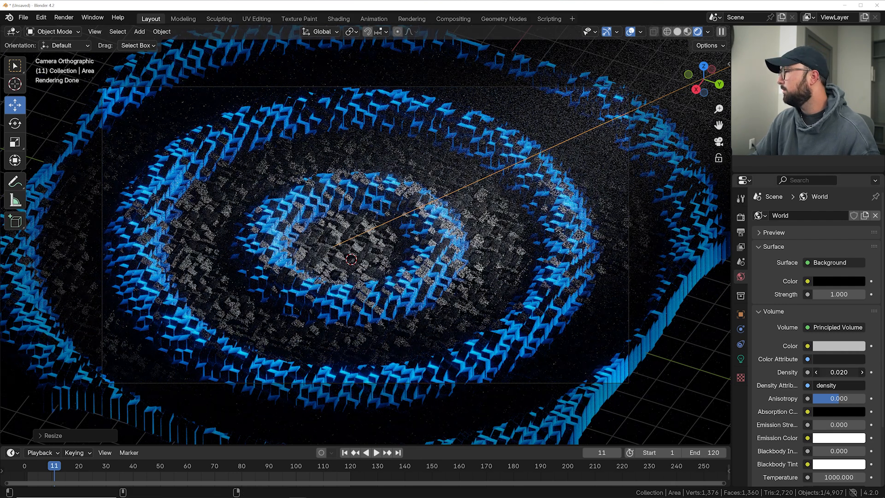
Set the area light's power to 500 W and hide the viewport's overlays and gizmos.
left_click(740, 360)
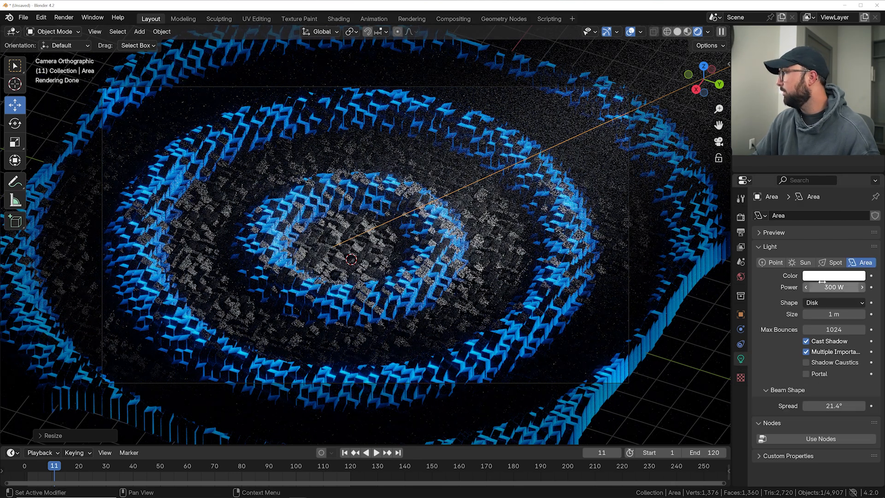
key("Return")
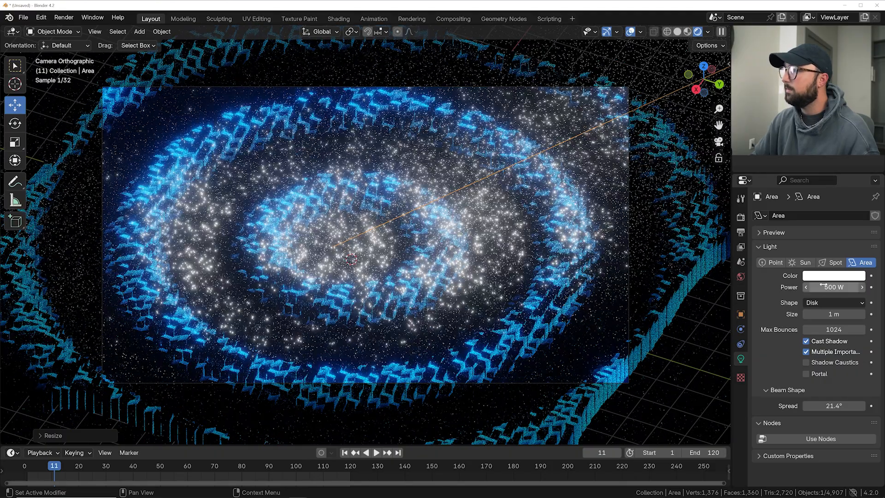
left_click(568, 272)
scroll(457, 264, "up", 2)
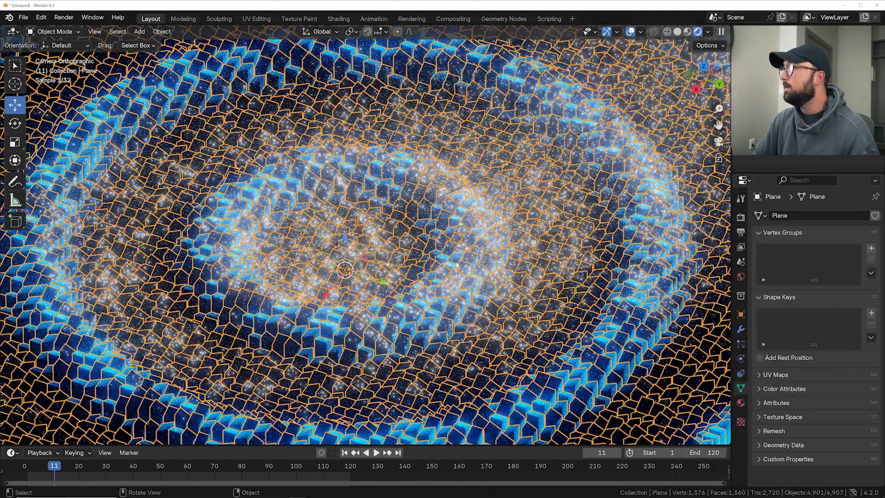
left_click(631, 32)
left_click(606, 32)
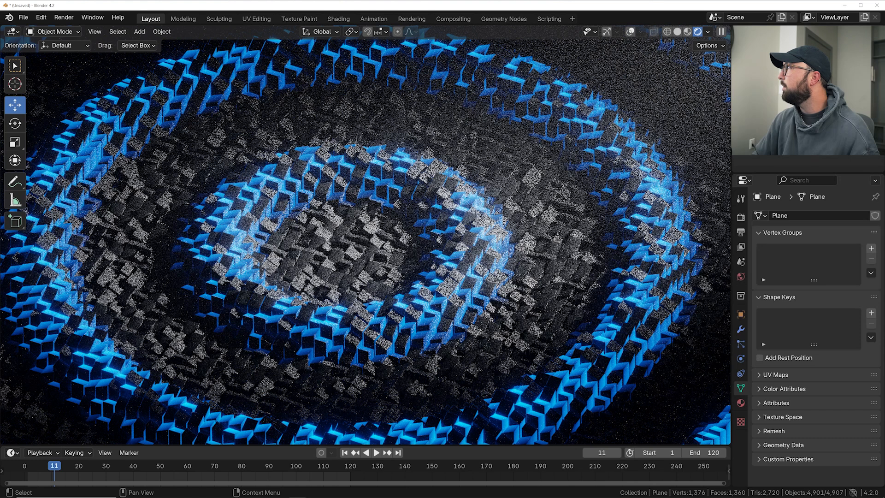
Tint the area light a pale blue with hue 0.612 and saturation 0.322.
left_click(776, 69)
left_click(814, 276)
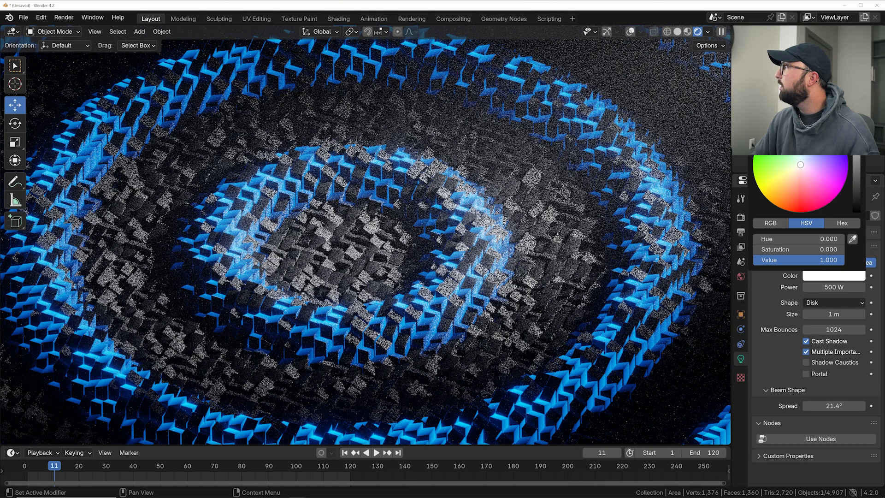
left_click(806, 159)
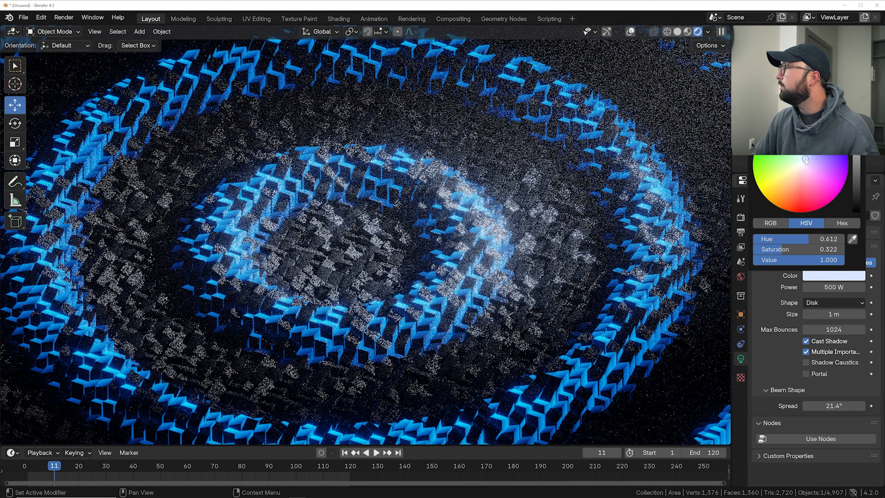
Select the block grid and raise its material's emission strength to 8.940.
left_click(566, 127)
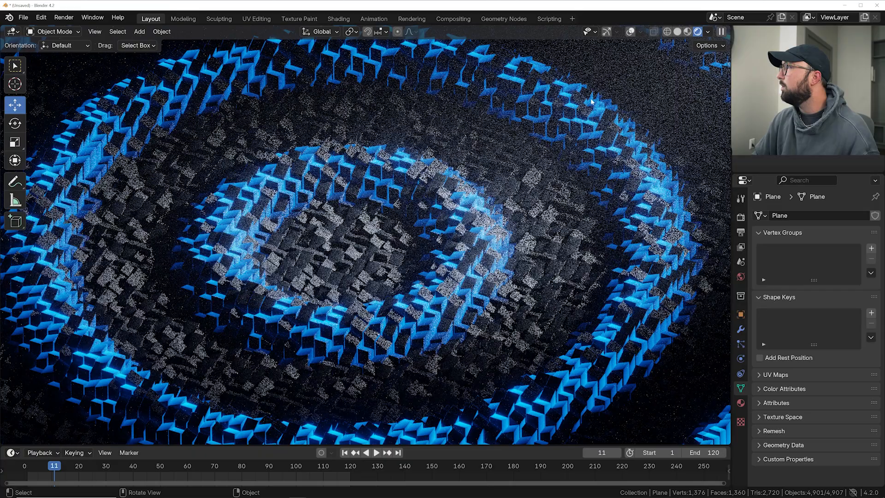
left_click(741, 403)
scroll(830, 415, "down", 10)
left_click_drag(839, 368, 866, 368)
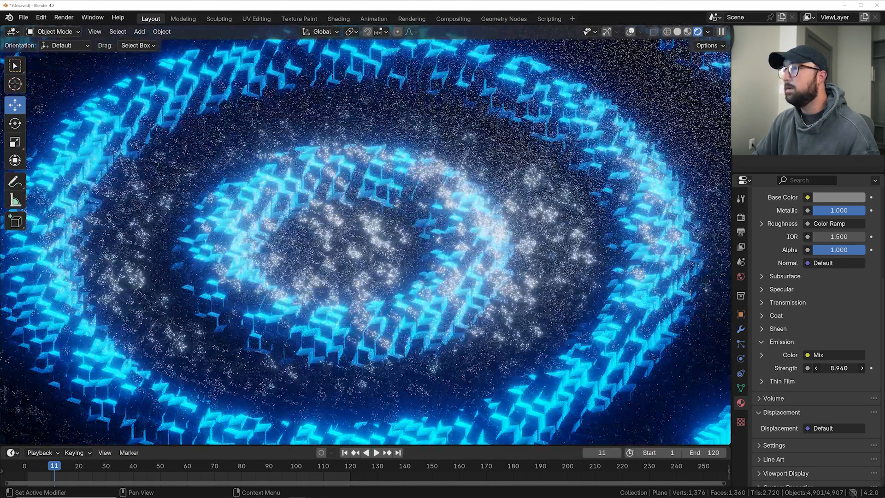
Switch the viewport to solid shading, then render the current frame as a test image and inspect the glowing rings.
scroll(439, 253, "down", 5)
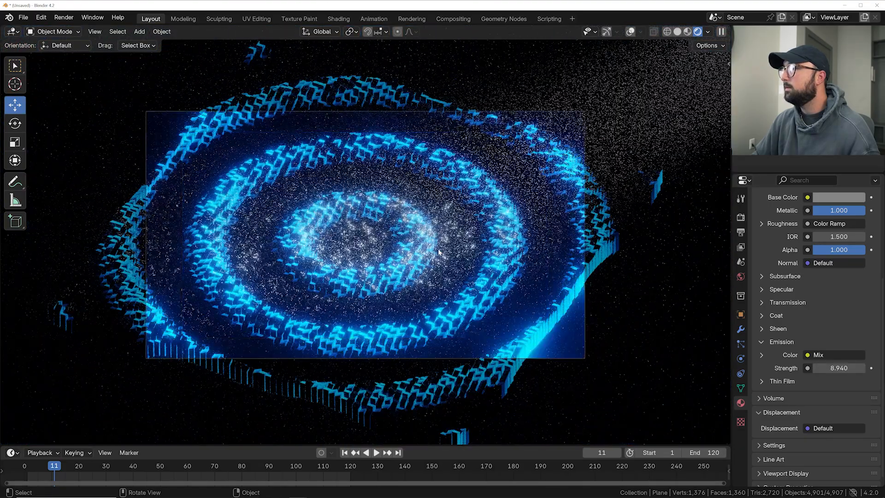
scroll(439, 252, "up", 3)
left_click(676, 33)
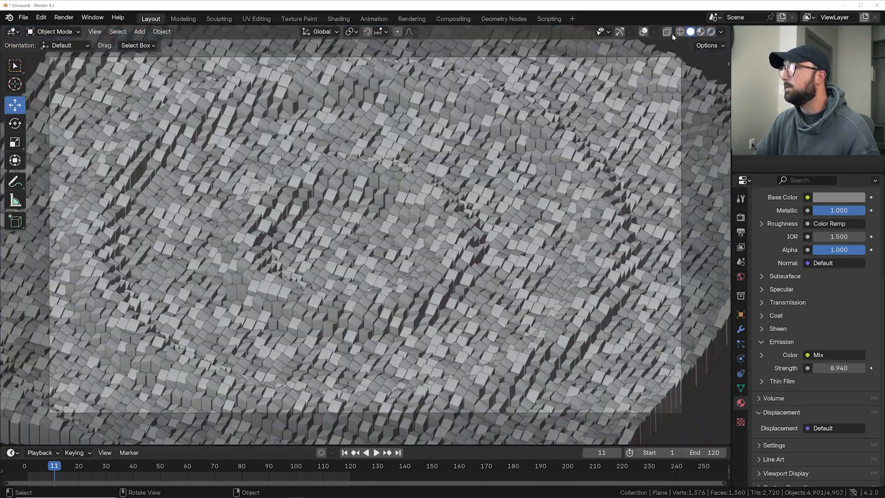
left_click(59, 18)
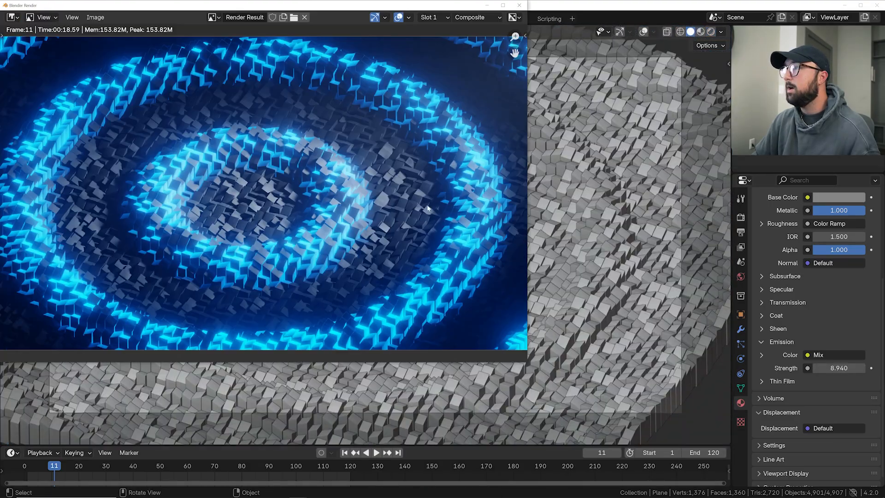
scroll(395, 196, "down", 1)
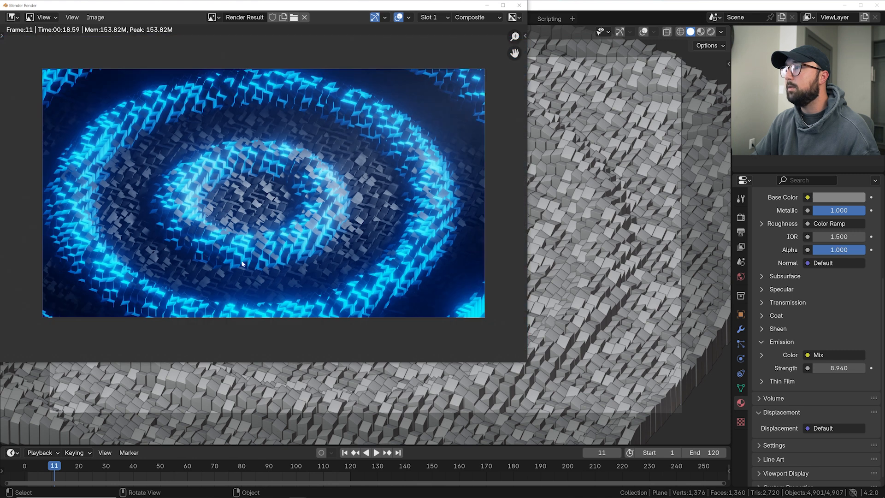
scroll(253, 231, "up", 5)
scroll(210, 241, "down", 5)
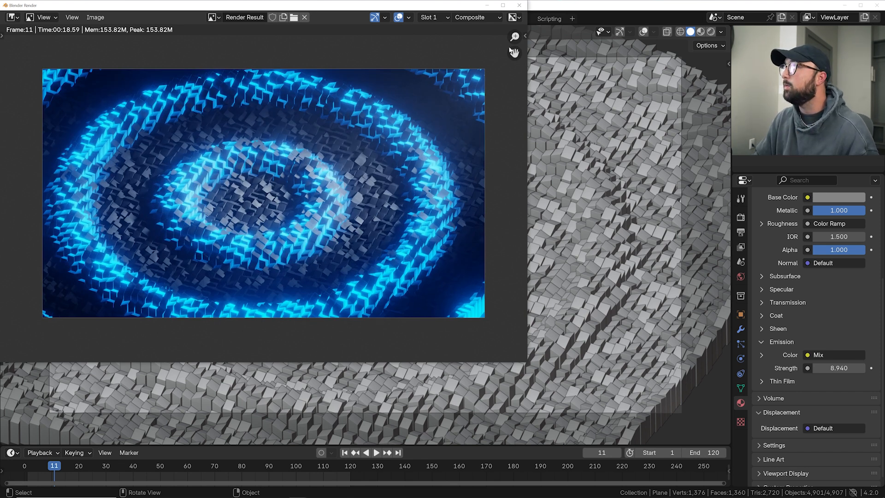
left_click(522, 8)
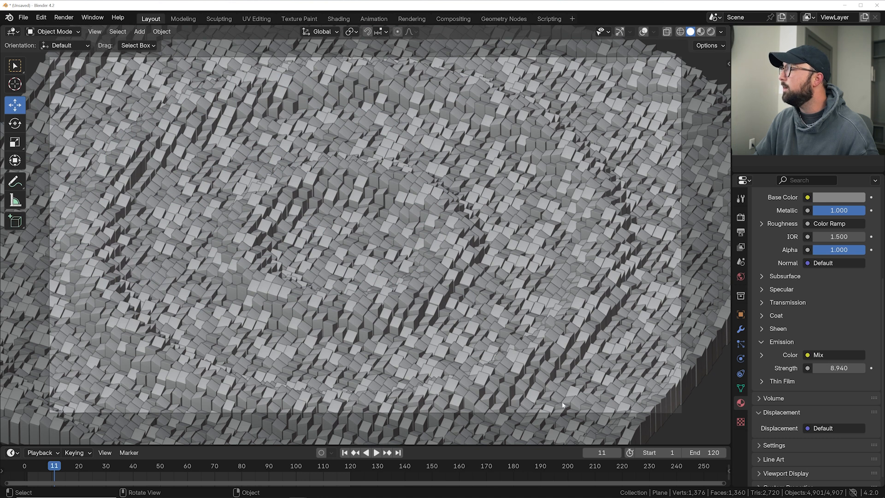
Set the final render's maximum samples to 400 in the Cycles sampling settings.
left_click(741, 217)
scroll(810, 260, "up", 5)
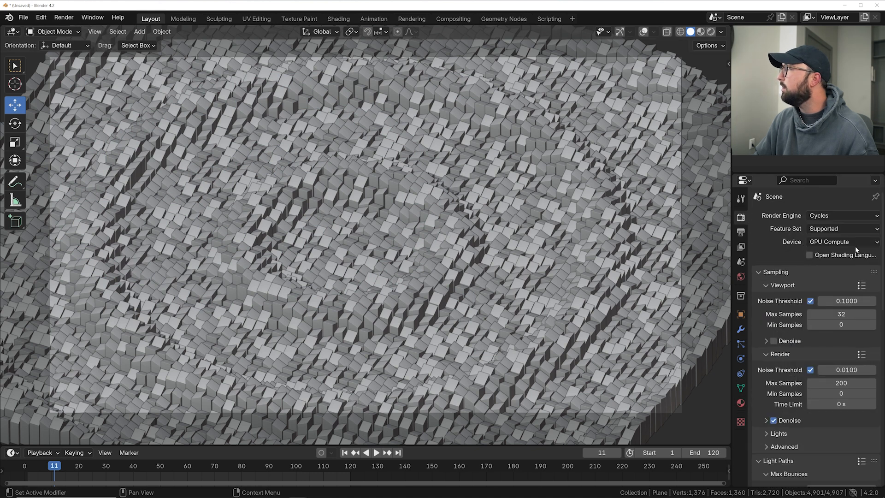
left_click(741, 233)
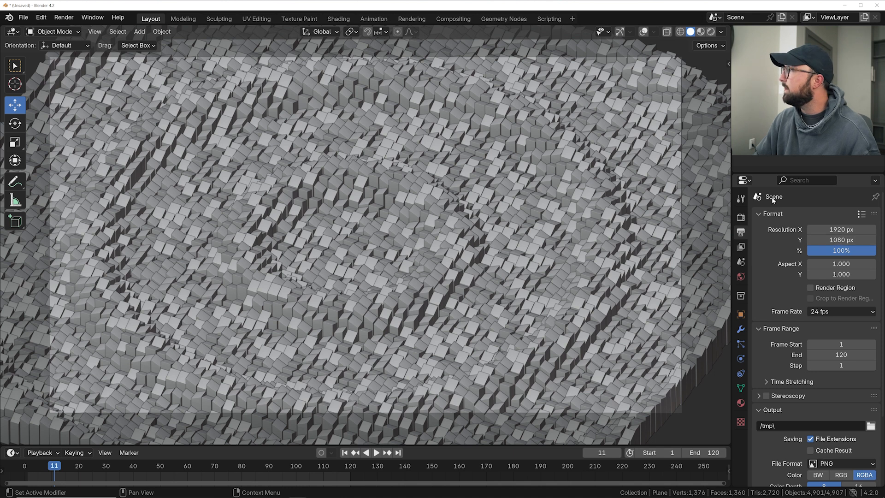
left_click(741, 217)
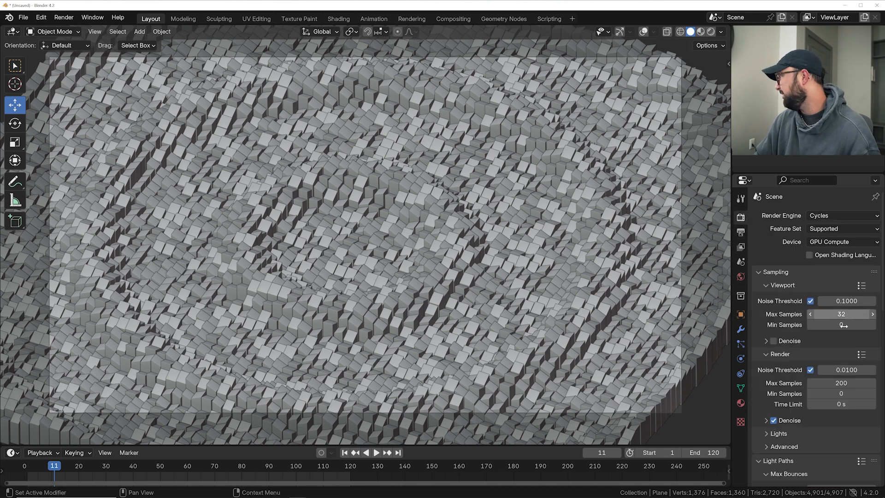
left_click(842, 383)
type("400")
key("Return")
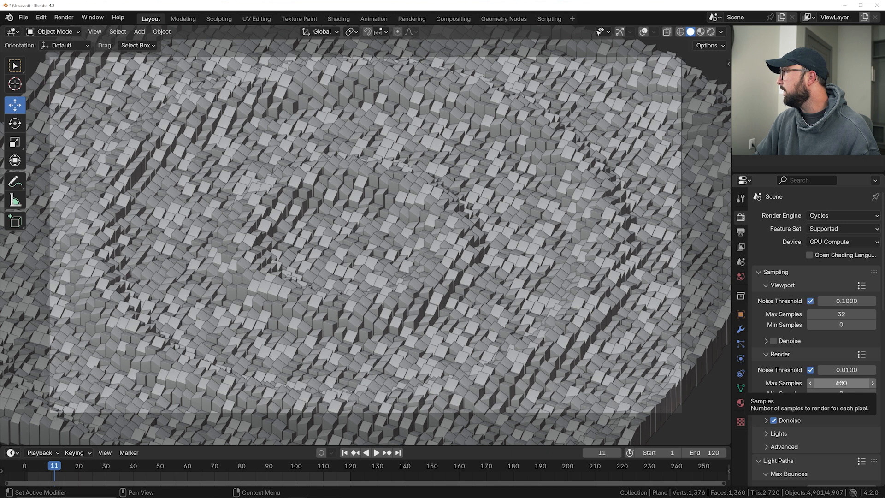
Set the output file format to FFmpeg Video with an MPEG-4 container.
left_click(741, 233)
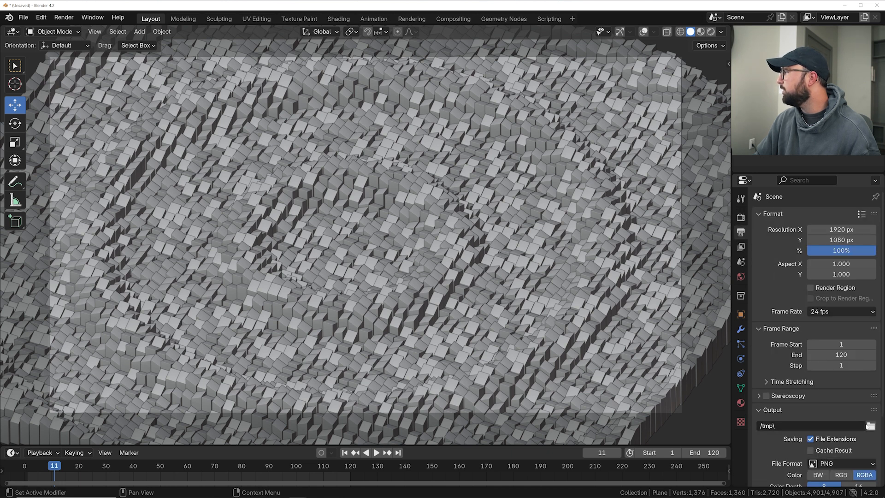
scroll(848, 407, "down", 3)
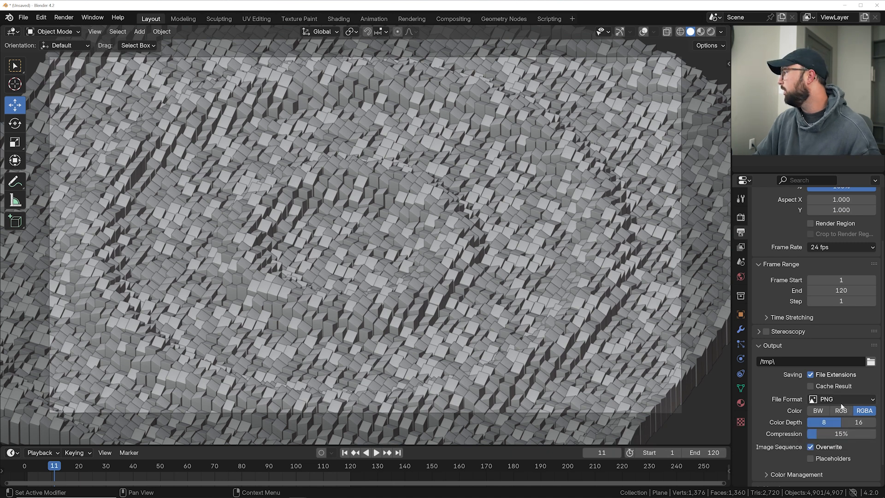
left_click(841, 402)
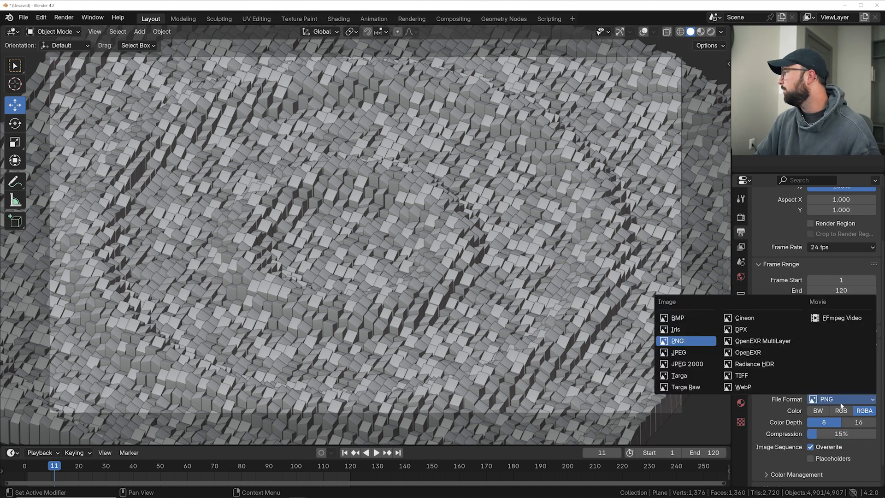
left_click(834, 319)
scroll(829, 419, "down", 4)
left_click(833, 383)
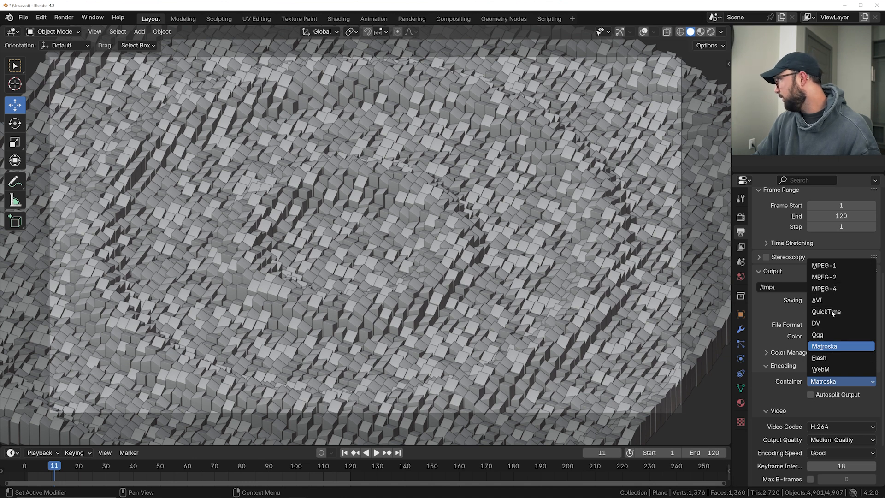
left_click(819, 289)
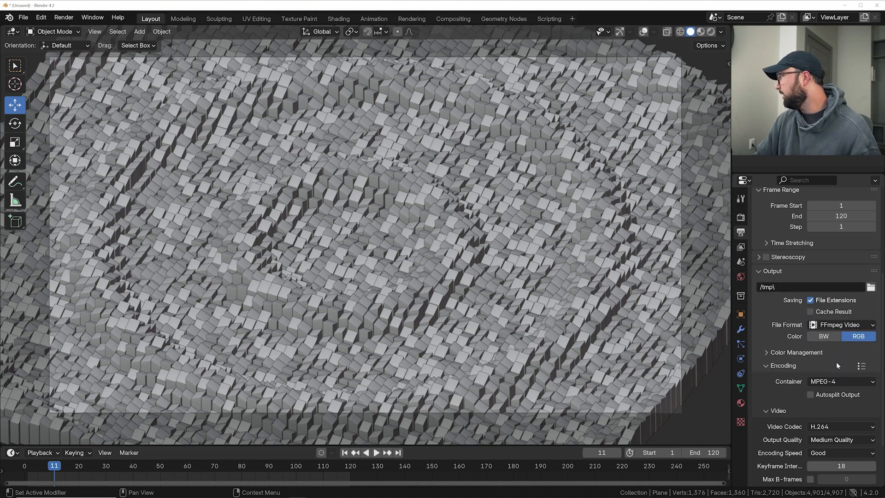
Set the video output quality to Perceptually Lossless and render the full animation.
left_click(824, 440)
left_click(826, 367)
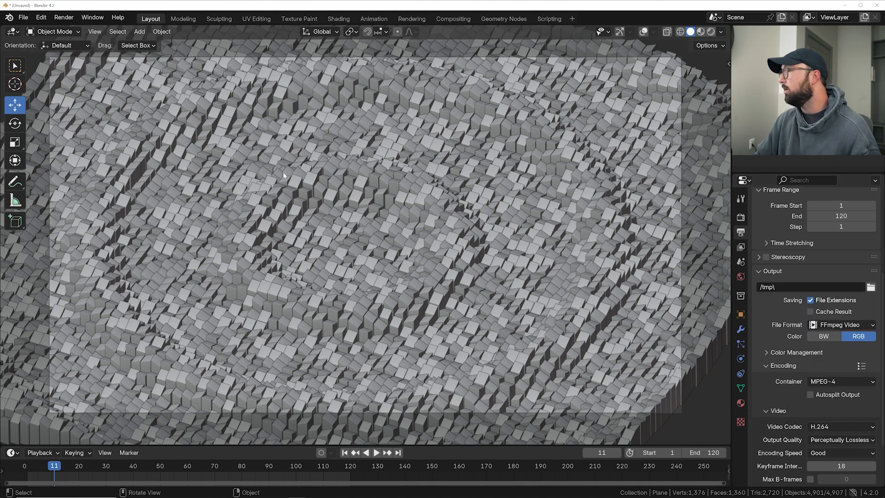
left_click(64, 17)
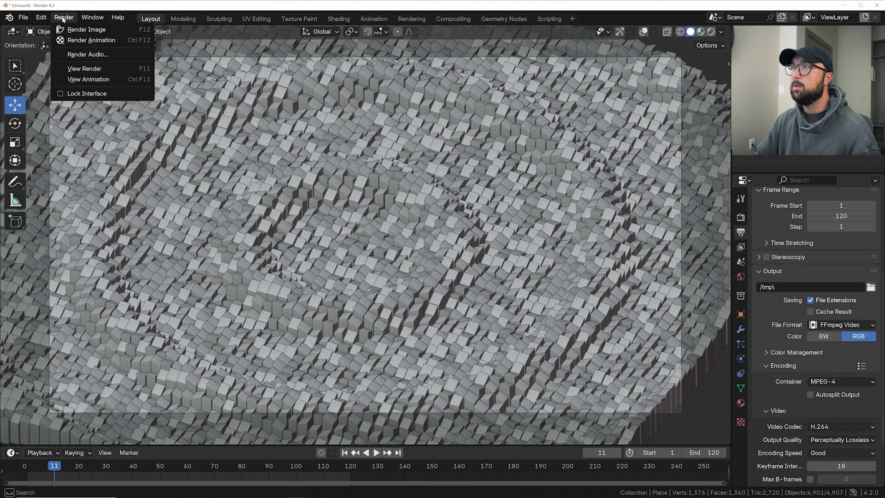
left_click(84, 41)
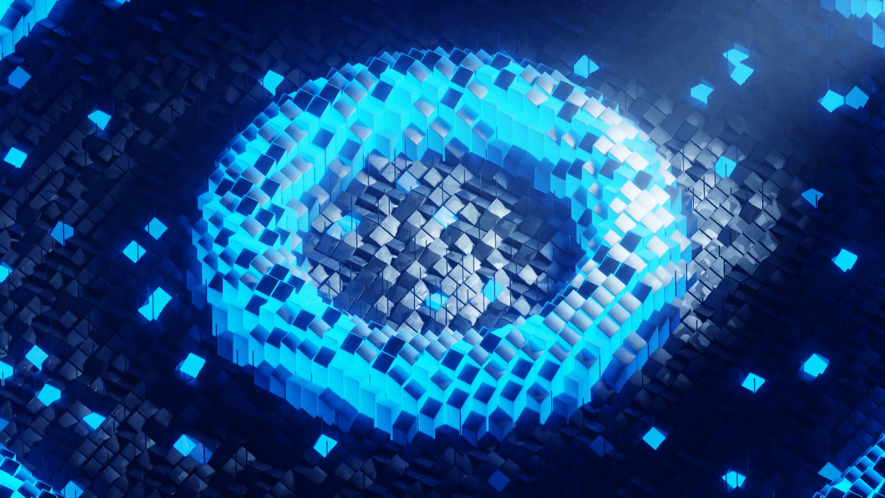